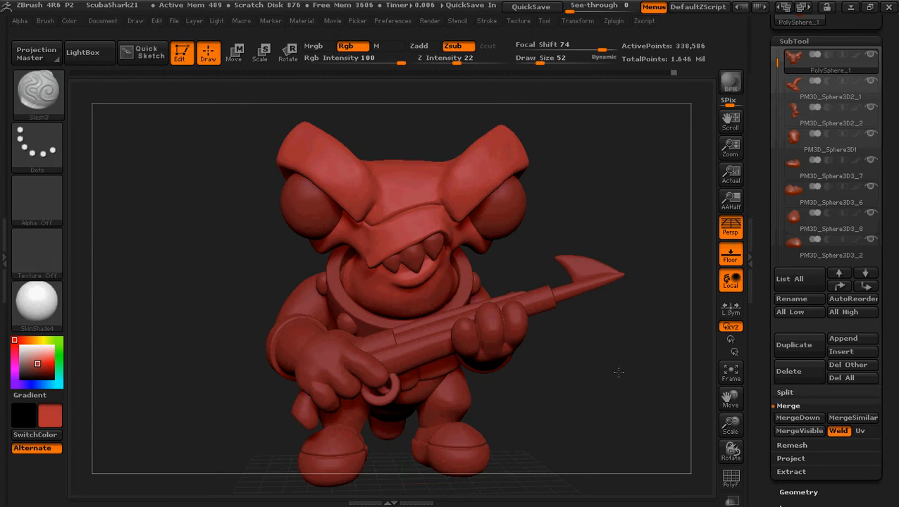
# Step: Examine the shark model from several angles and compare it with the Scuba Shark concept image
pyautogui.moveTo(620, 373); pyautogui.dragTo(609, 377)
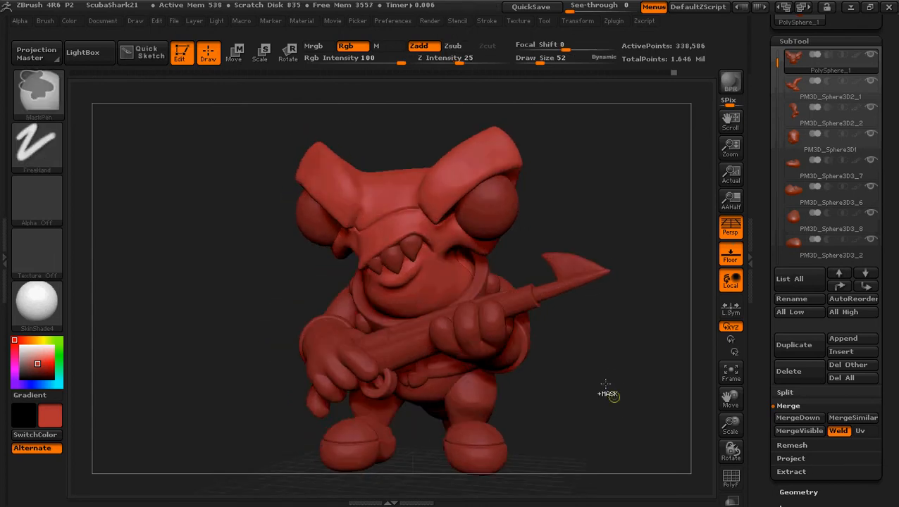
pyautogui.moveTo(607, 391)
pyautogui.keyDown('ctrl'); pyautogui.mouseDown(button='right')
pyautogui.moveTo(605, 383)
pyautogui.moveTo(609, 400)
pyautogui.mouseUp(button='right'); pyautogui.keyUp('ctrl')
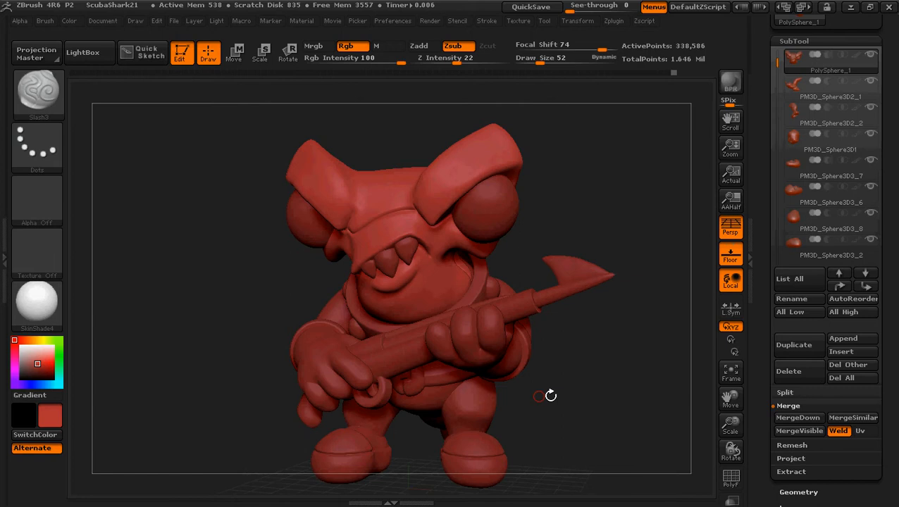
pyautogui.moveTo(548, 395); pyautogui.dragTo(616, 384)
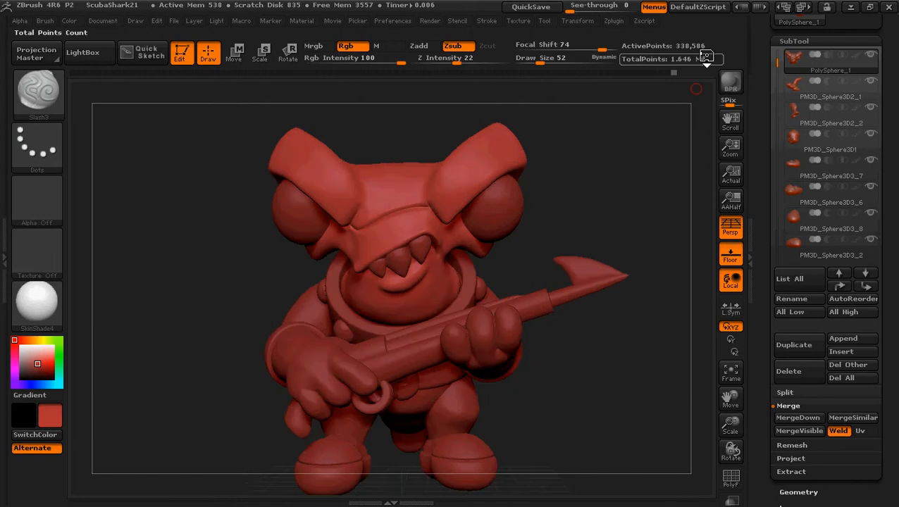
pyautogui.click(850, 7)
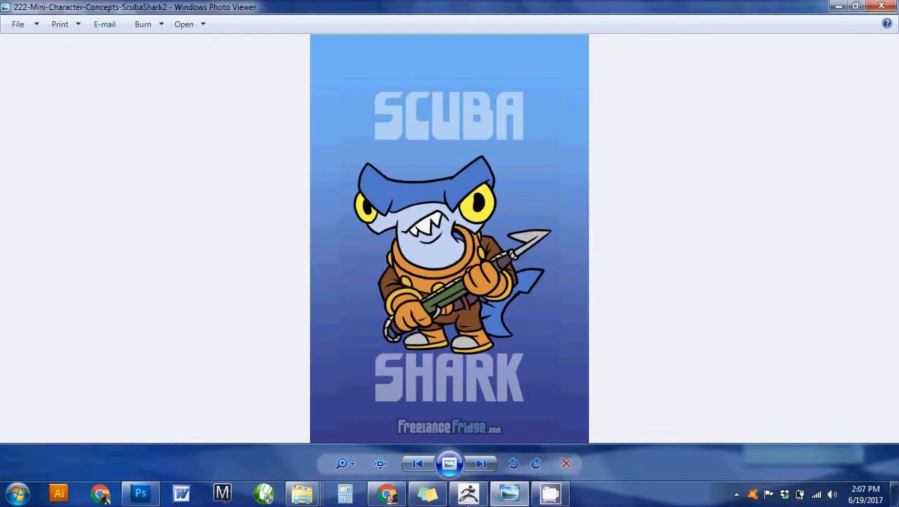
pyautogui.moveTo(467, 500)
pyautogui.click(469, 498)
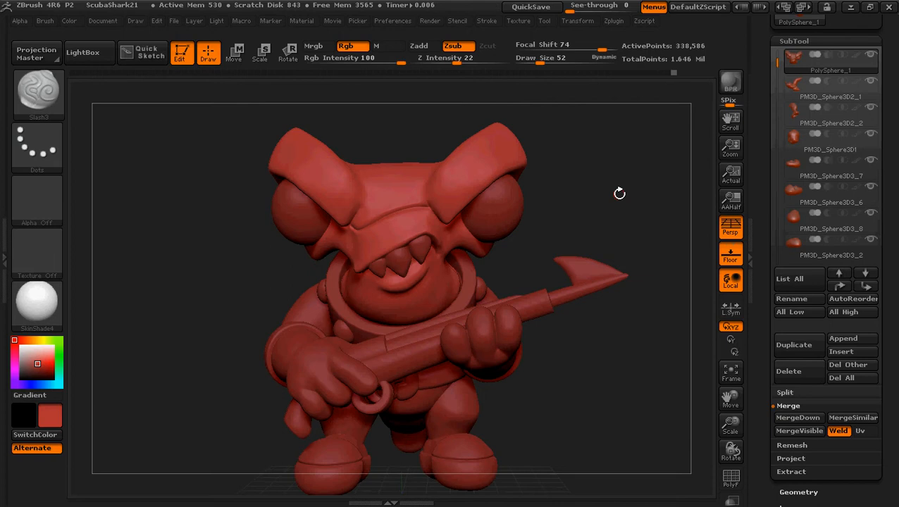
# Step: Make the eyeball on the harpoon-tip side of the head the active subtool
pyautogui.keyDown('alt'); pyautogui.moveTo(601, 193); pyautogui.dragTo(551, 217); pyautogui.keyUp('alt')
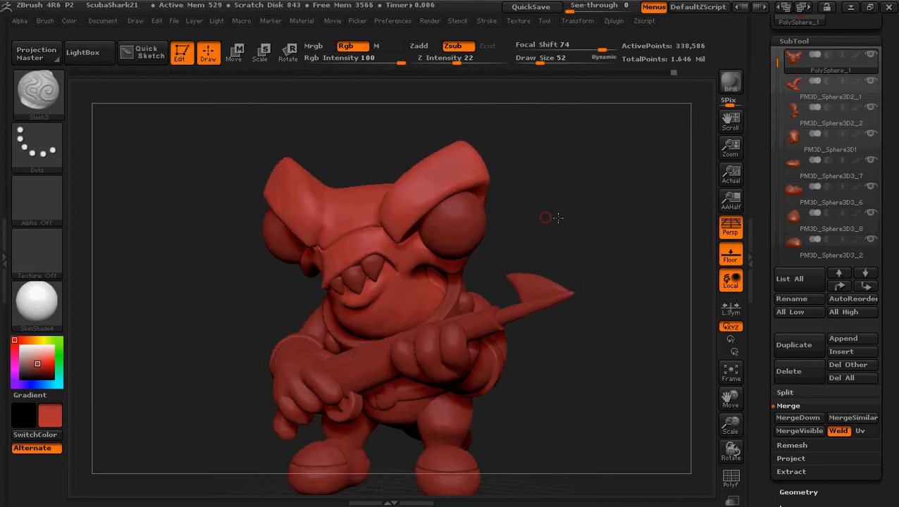
pyautogui.keyDown('alt'); pyautogui.click(480, 231); pyautogui.keyUp('alt')
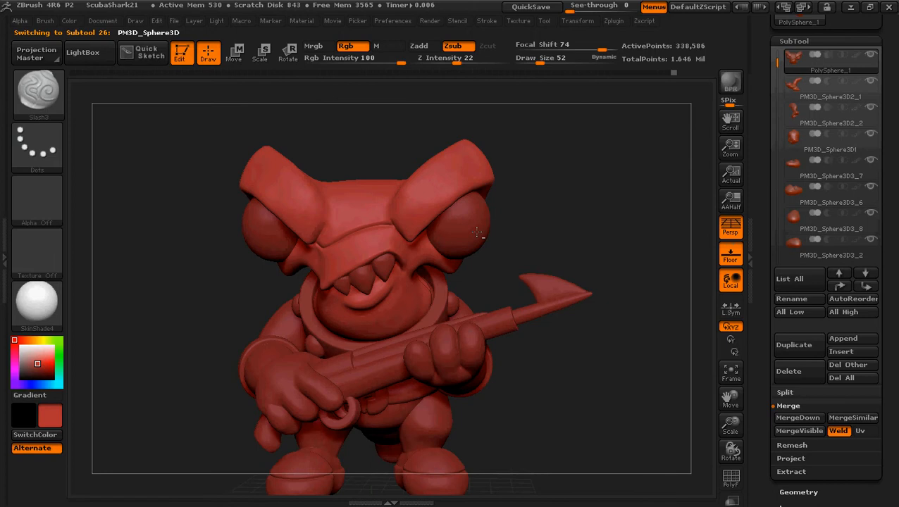
pyautogui.moveTo(595, 225); pyautogui.dragTo(585, 224)
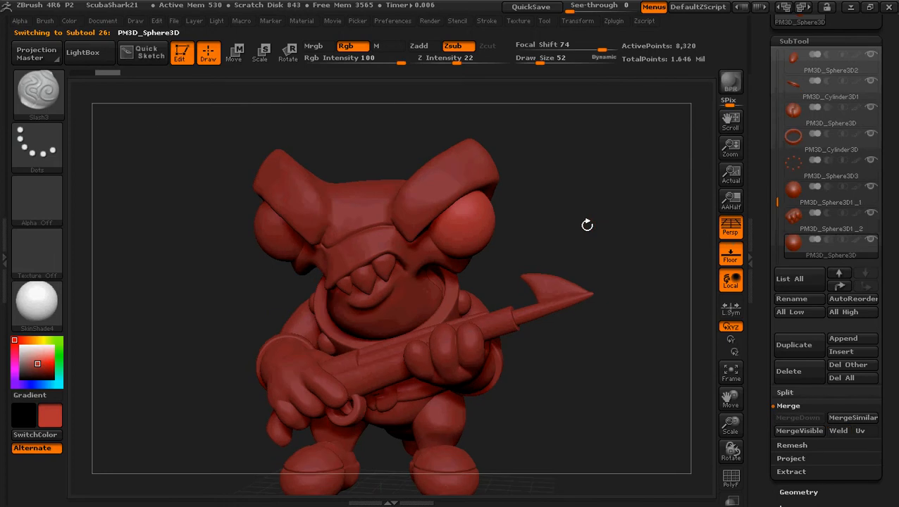
pyautogui.click(28, 91)
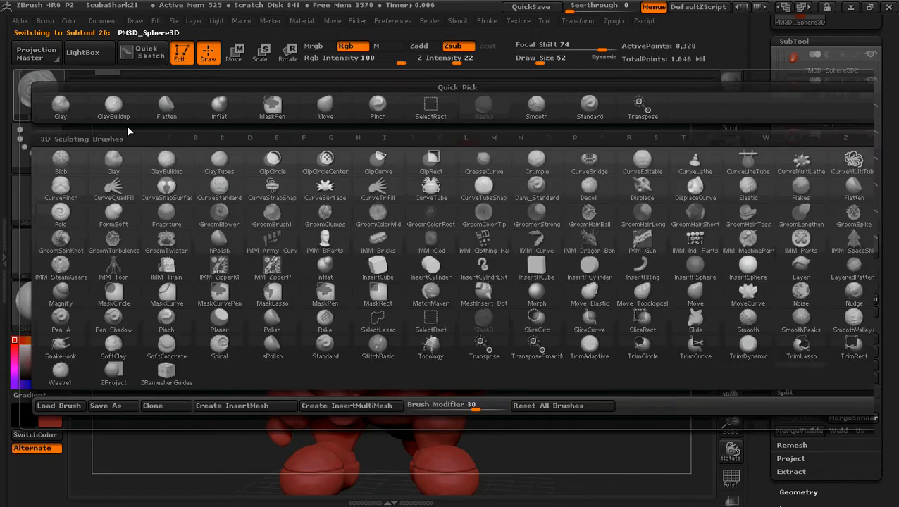
pyautogui.click(218, 100)
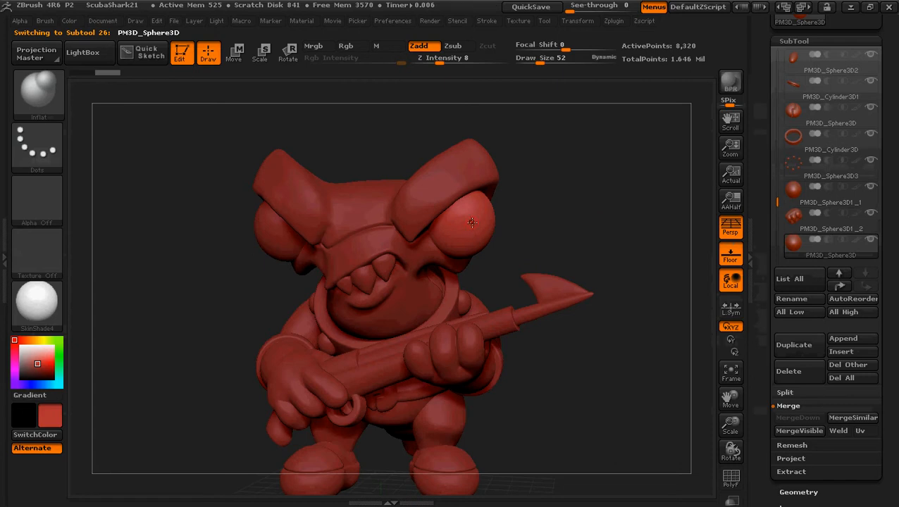
pyautogui.press(']')
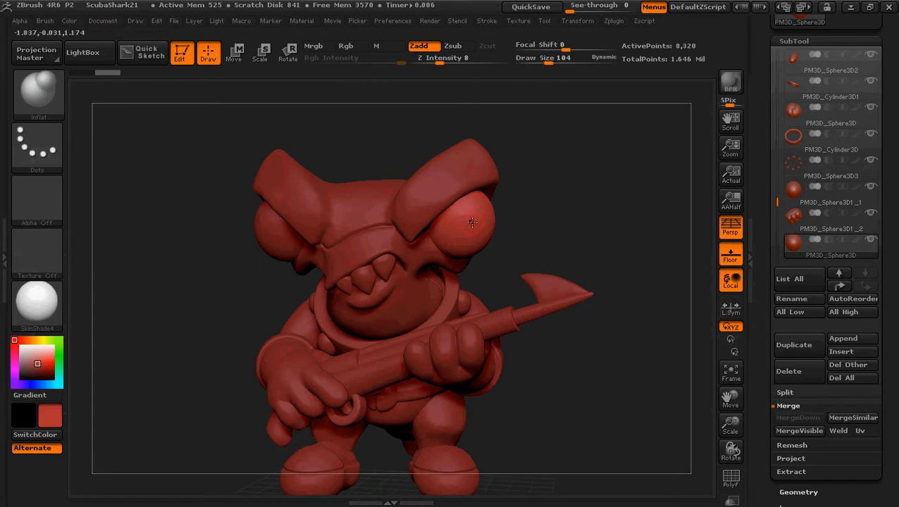
pyautogui.press('[')
pyautogui.moveTo(555, 213)
pyautogui.keyDown('ctrl'); pyautogui.mouseDown(button='right')
pyautogui.moveTo(556, 223)
pyautogui.moveTo(551, 217)
pyautogui.mouseUp(button='right'); pyautogui.keyUp('ctrl')
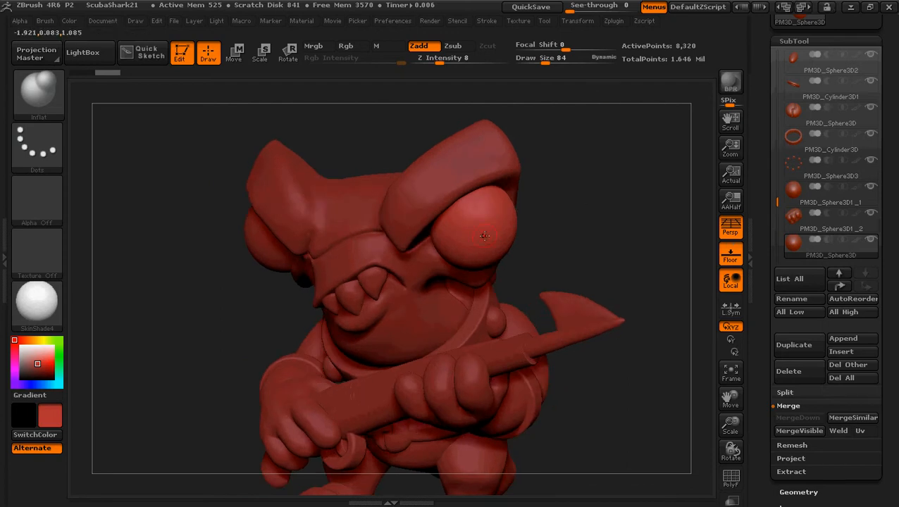
# Step: Choose the Magnify sculpting brush and set its draw size to 92 for the eyeball
pyautogui.click(37, 91)
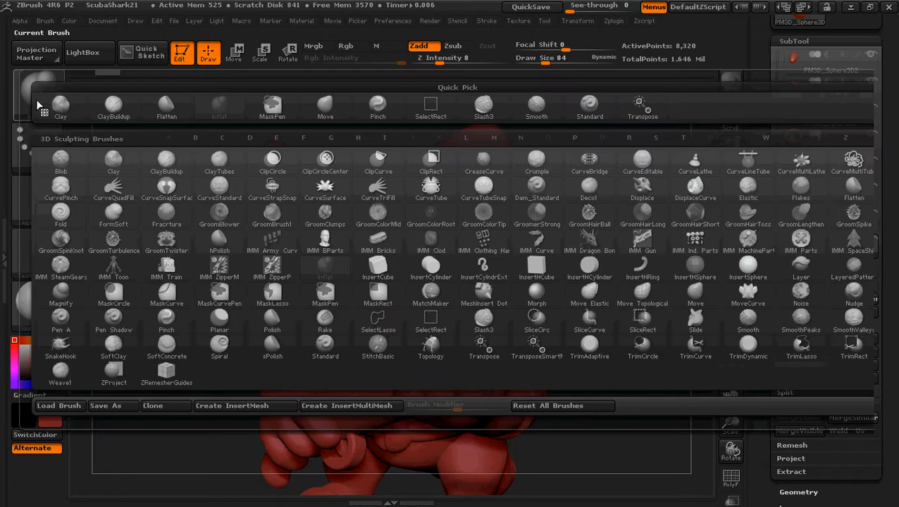
pyautogui.moveTo(166, 358)
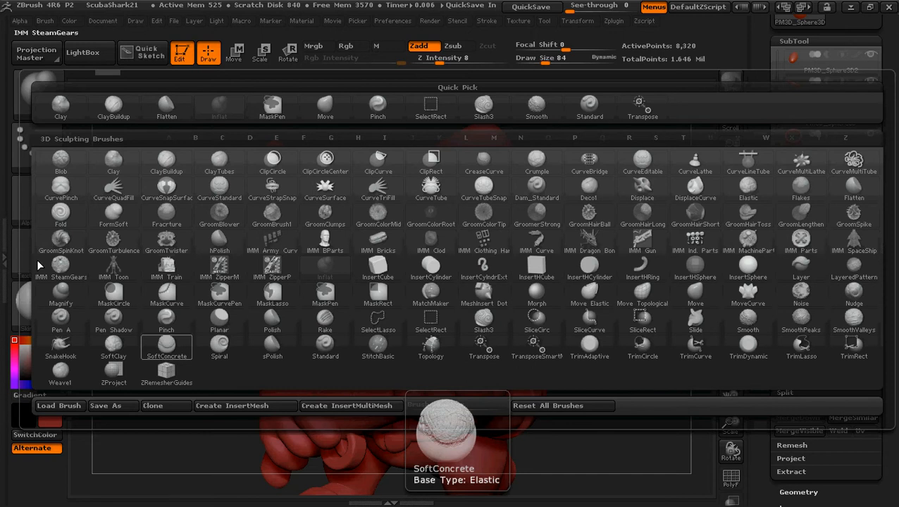
pyautogui.click(58, 299)
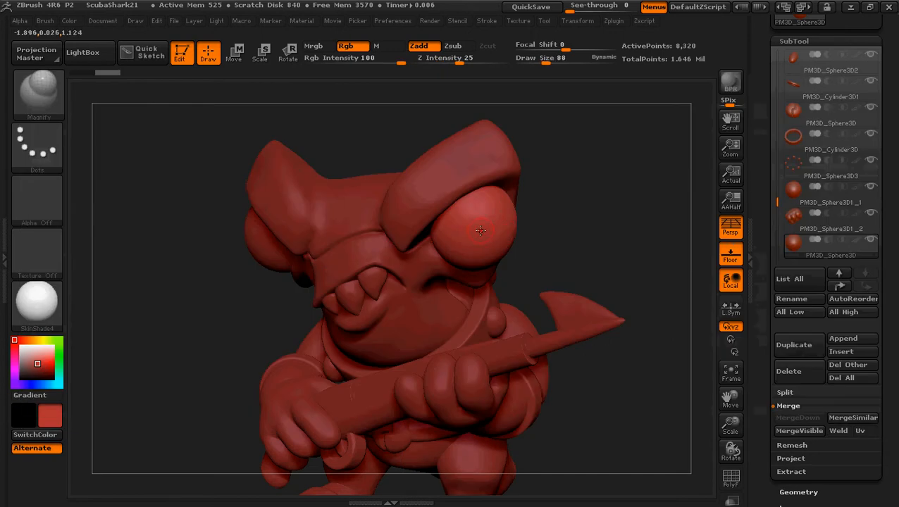
pyautogui.keyDown('ctrl'); pyautogui.moveTo(573, 204); pyautogui.dragTo(574, 230, button='right'); pyautogui.keyUp('ctrl')
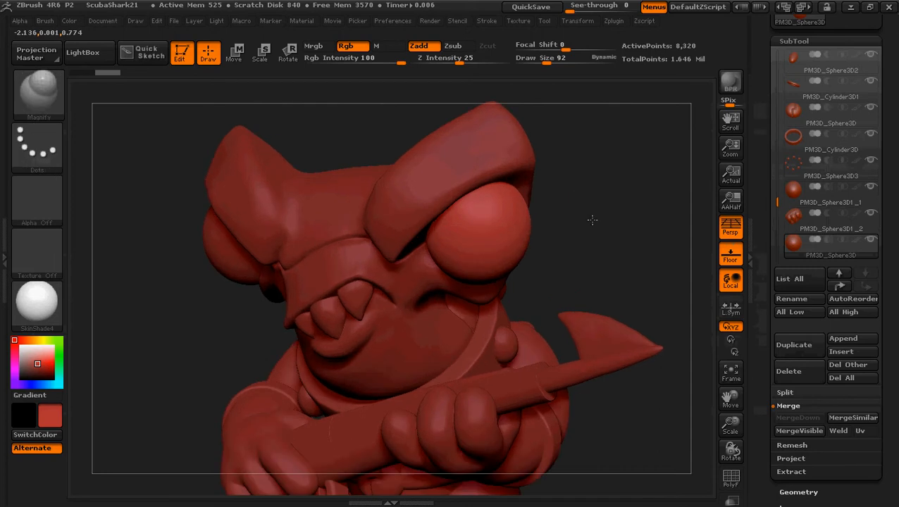
pyautogui.moveTo(592, 220); pyautogui.dragTo(563, 224)
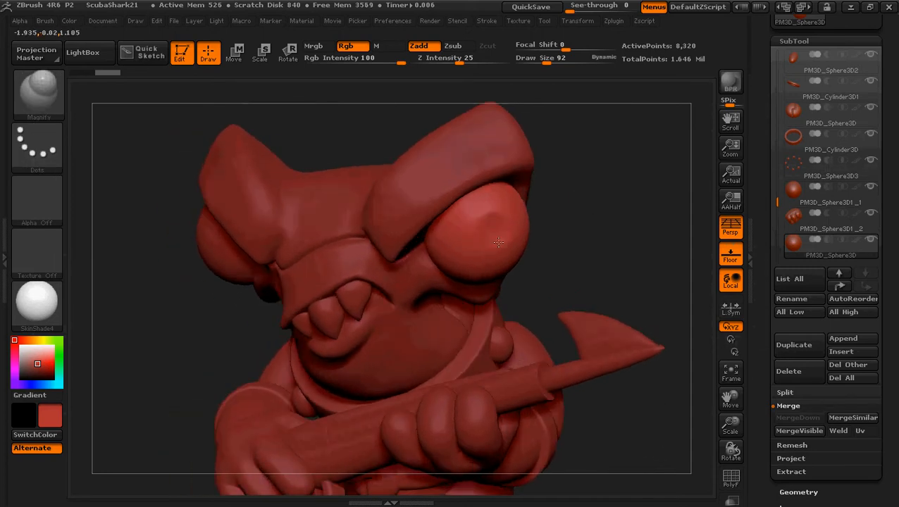
# Step: Try sculpting the pupil on the eyeball with the Magnify brush at draw size 92, and undo it
pyautogui.moveTo(498, 242); pyautogui.dragTo(494, 242)
pyautogui.moveTo(502, 205)
pyautogui.mouseDown()
pyautogui.moveTo(503, 220)
pyautogui.moveTo(533, 216)
pyautogui.mouseUp()
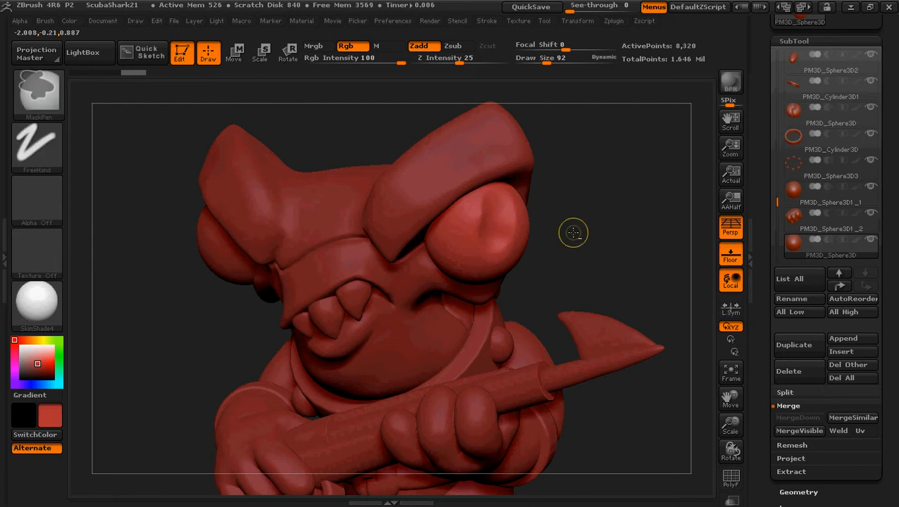
pyautogui.hotkey('ctrl', 'z')
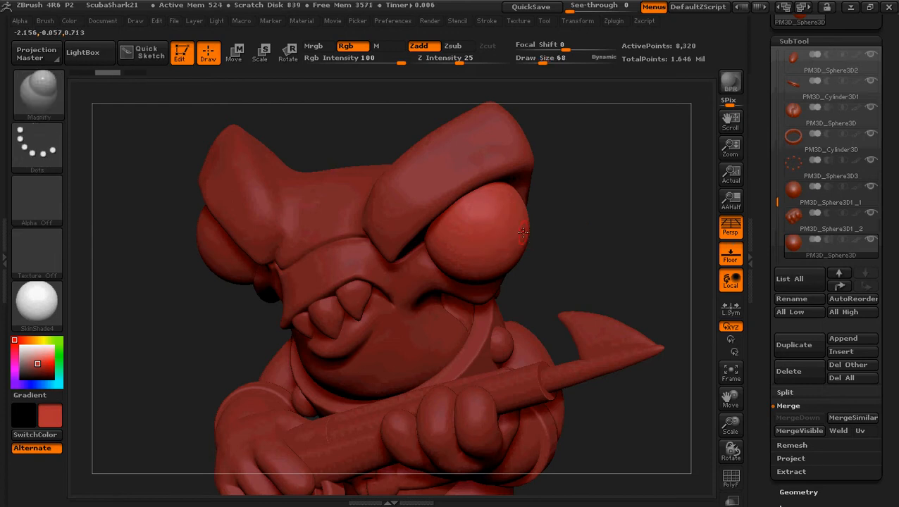
# Step: Reduce the Magnify brush's draw size to 60 and sculpt a narrow vertical pupil indentation on the eyeball
pyautogui.press('[')
pyautogui.press('[')
pyautogui.press('[')
pyautogui.moveTo(492, 242); pyautogui.dragTo(497, 213)
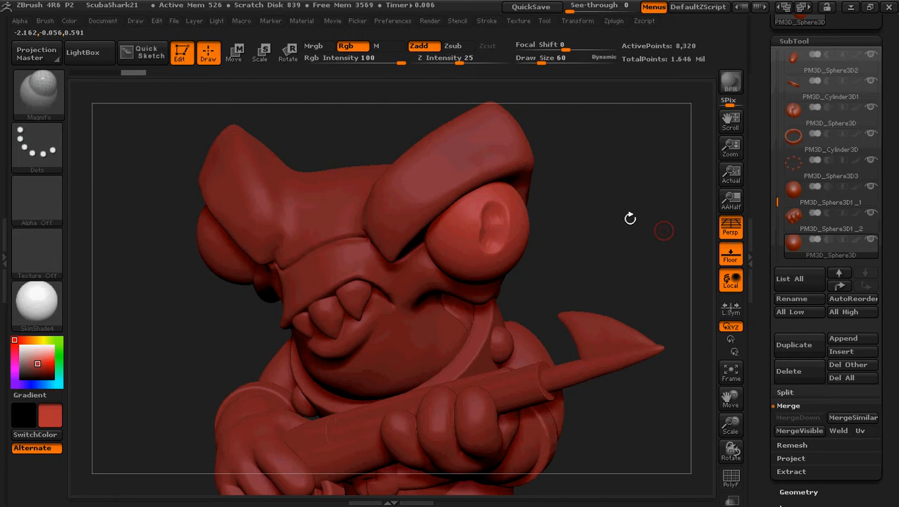
# Step: Try a raised Magnify bump on the outer side of the eyeball and undo it
pyautogui.moveTo(596, 235); pyautogui.dragTo(532, 226)
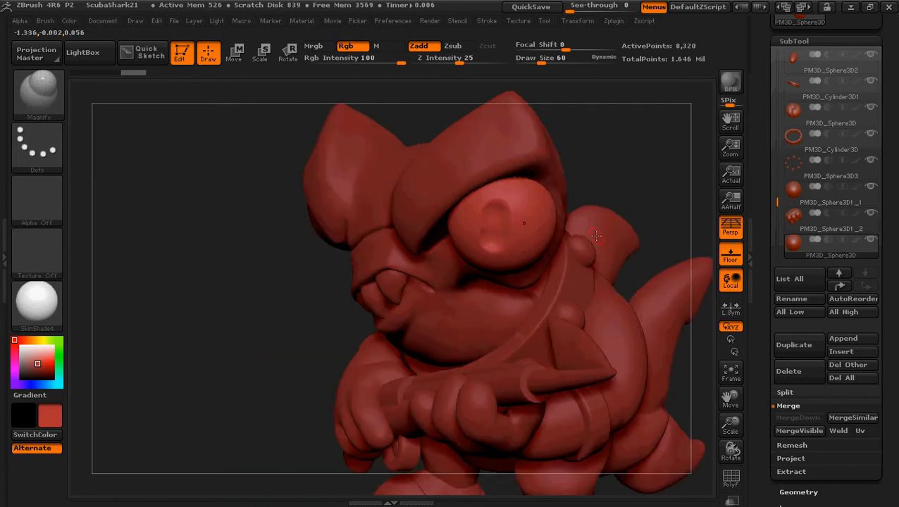
pyautogui.moveTo(632, 144); pyautogui.dragTo(623, 147)
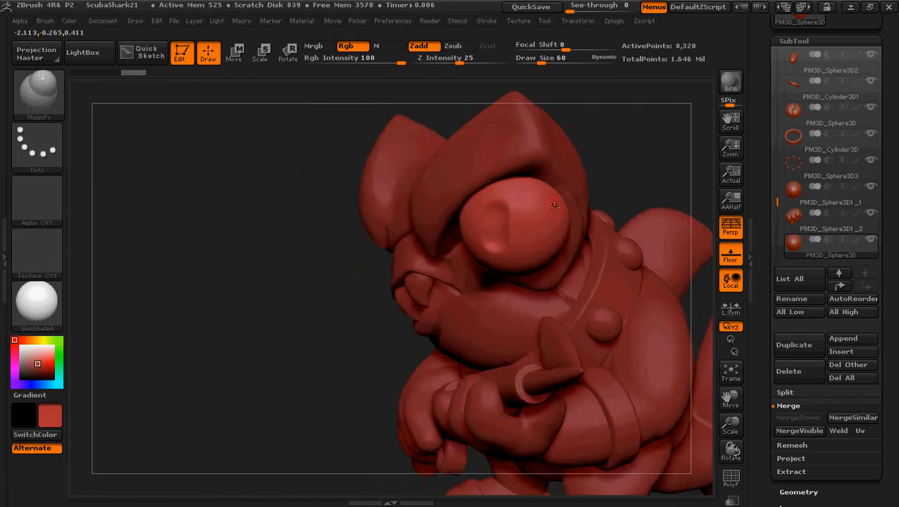
pyautogui.press('ctrl')
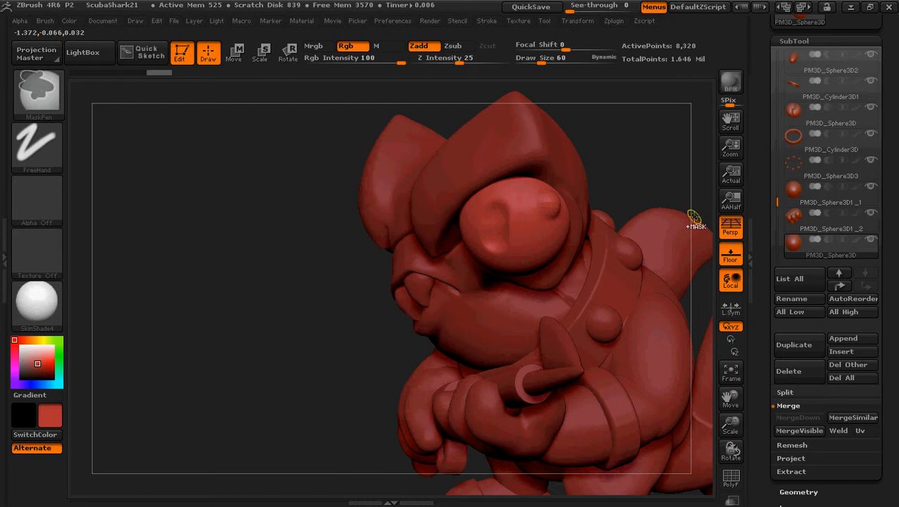
pyautogui.moveTo(634, 156)
pyautogui.mouseDown()
pyautogui.moveTo(654, 151)
pyautogui.moveTo(638, 152)
pyautogui.mouseUp()
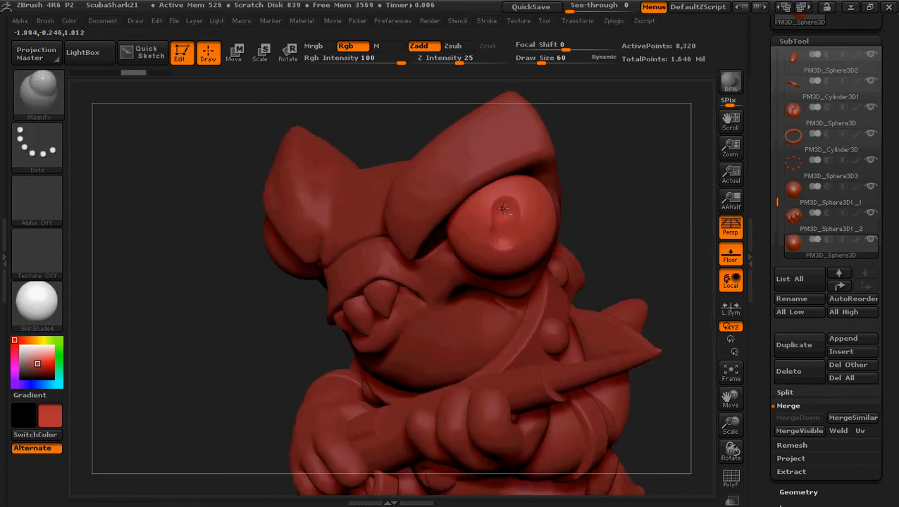
# Step: Deepen the pupil into a clean vertical oval recess with inverted Magnify strokes, and try smoothing its interior
pyautogui.keyDown('alt'); pyautogui.moveTo(505, 209); pyautogui.dragTo(507, 229); pyautogui.keyUp('alt')
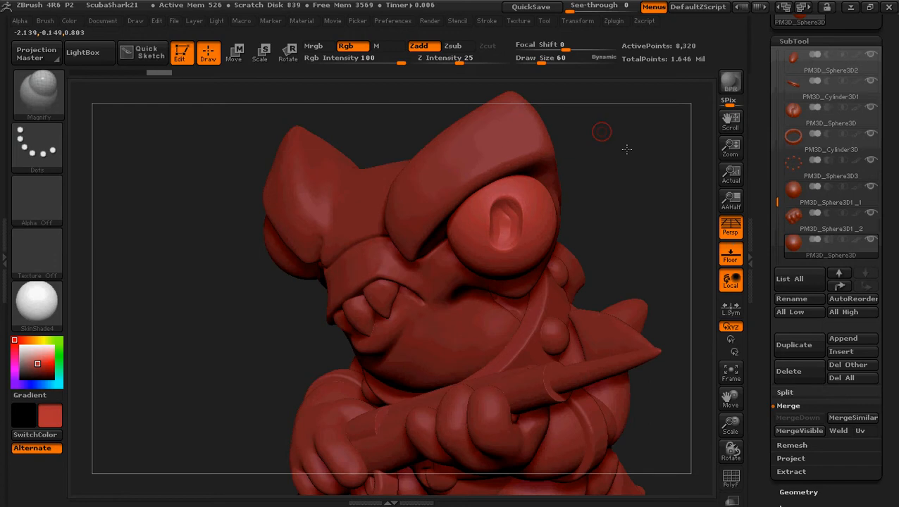
pyautogui.moveTo(601, 132)
pyautogui.mouseDown()
pyautogui.moveTo(626, 149)
pyautogui.moveTo(595, 121)
pyautogui.moveTo(582, 126)
pyautogui.moveTo(616, 125)
pyautogui.moveTo(599, 128)
pyautogui.mouseUp()
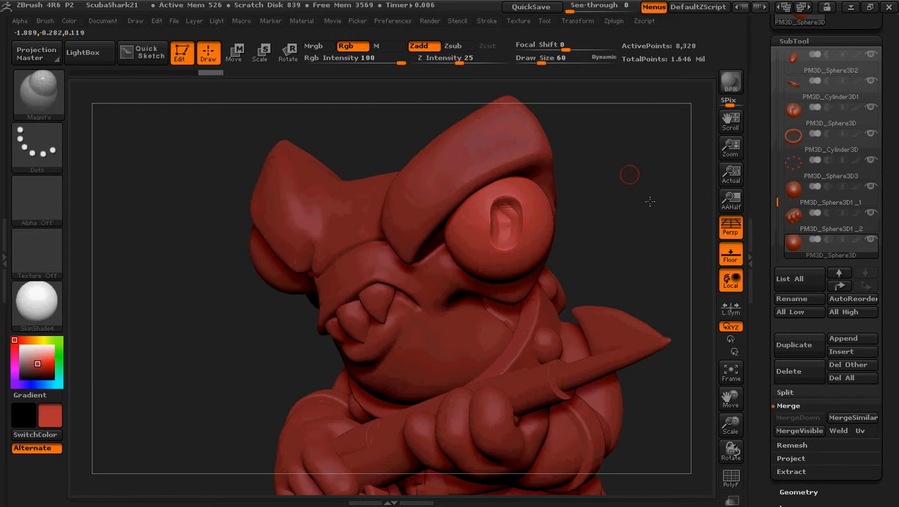
pyautogui.moveTo(642, 207); pyautogui.dragTo(505, 243)
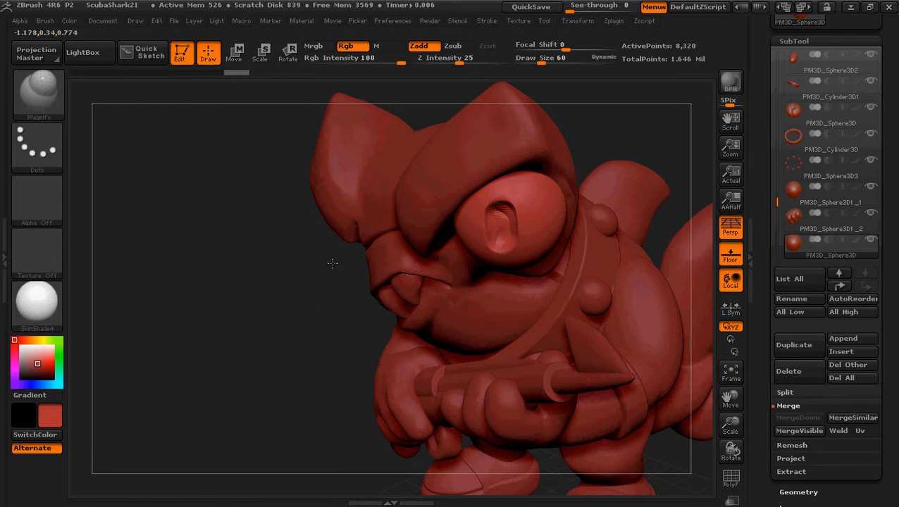
pyautogui.moveTo(333, 263); pyautogui.dragTo(392, 212)
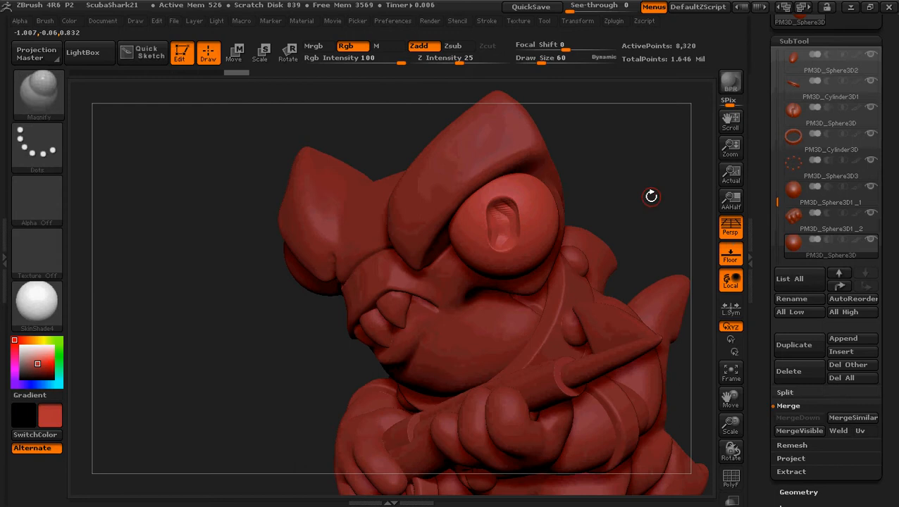
pyautogui.moveTo(508, 205)
pyautogui.keyDown('shift'); pyautogui.mouseDown()
pyautogui.moveTo(498, 211)
pyautogui.moveTo(509, 247)
pyautogui.mouseUp(); pyautogui.keyUp('shift')
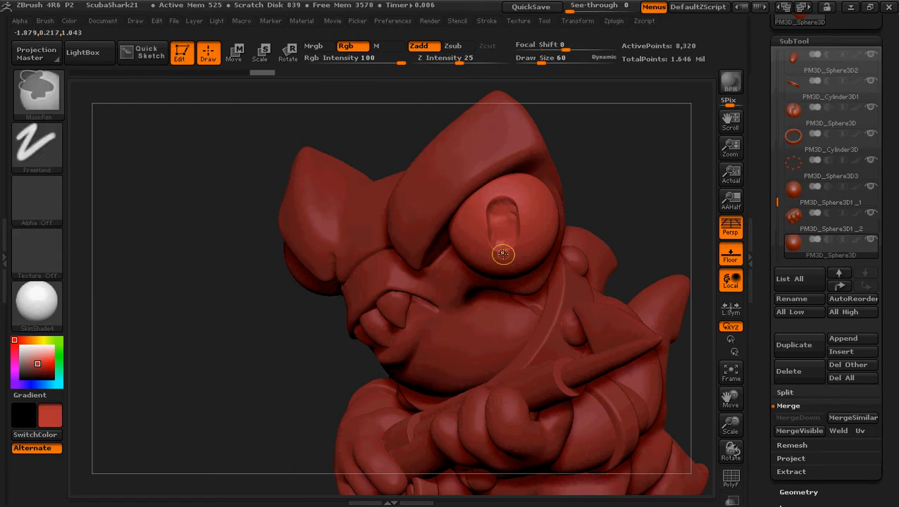
# Step: Turn on DynaMesh for the eyeball and set the DynaMesh resolution to 136
pyautogui.moveTo(897, 385); pyautogui.dragTo(876, 278)
pyautogui.click(813, 226)
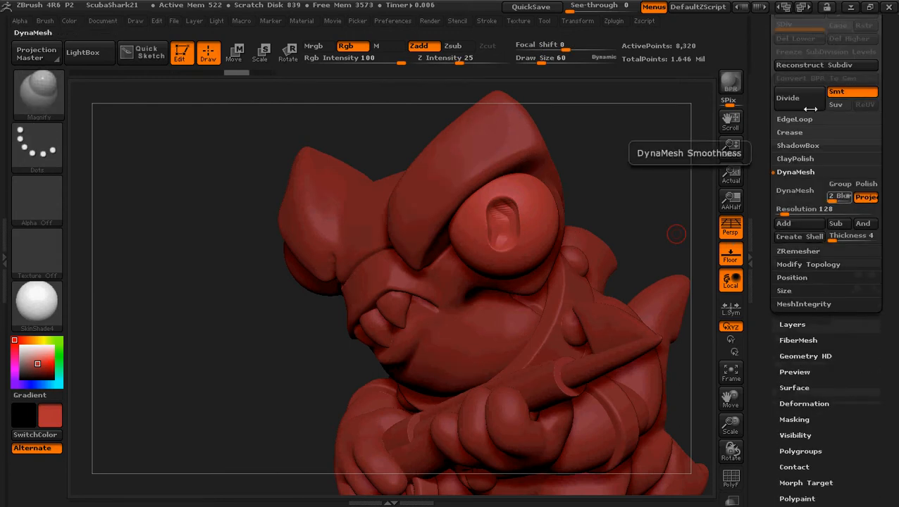
pyautogui.click(788, 195)
pyautogui.click(786, 209)
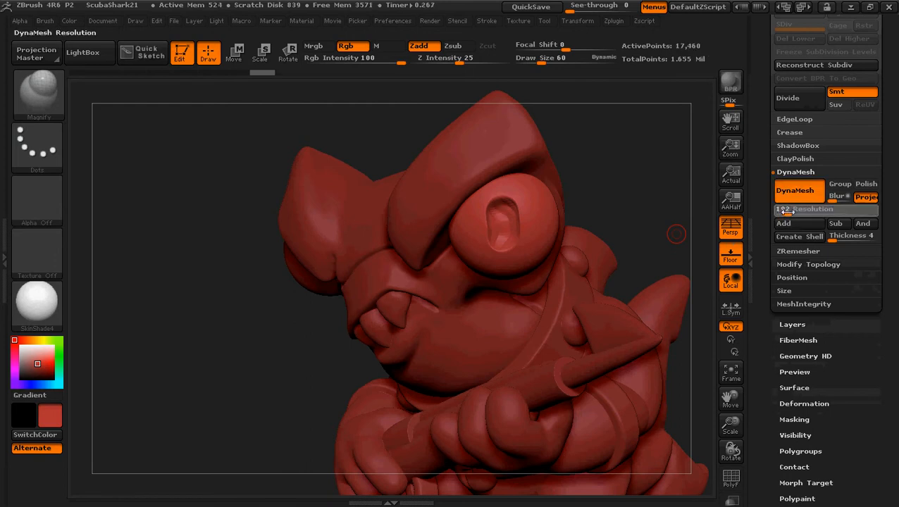
pyautogui.moveTo(788, 211); pyautogui.dragTo(784, 212)
pyautogui.press('ctrl')
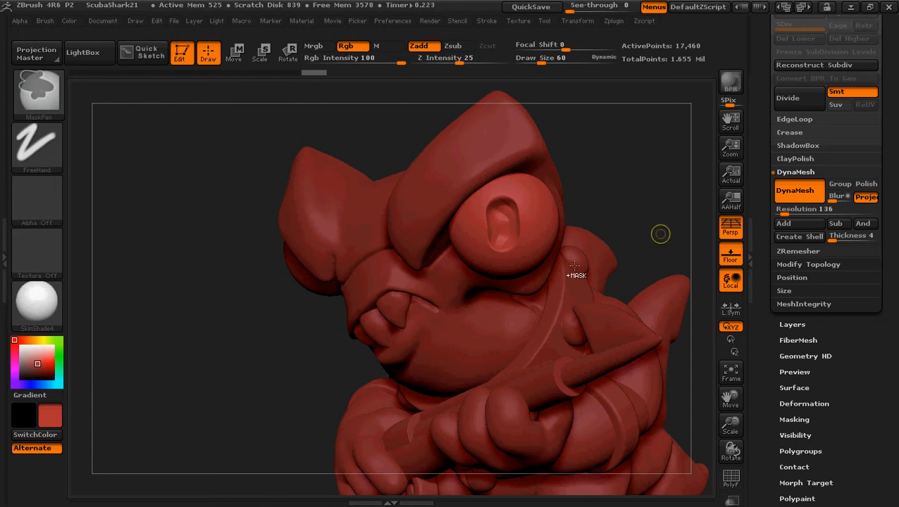
# Step: Smooth the interior of the recessed pupil and check the eye from the front of the head
pyautogui.press('shift')
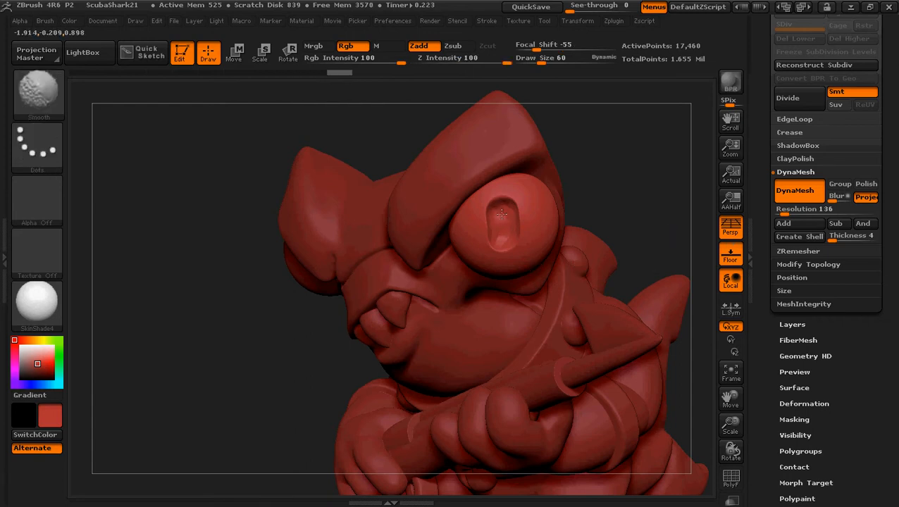
pyautogui.keyDown('shift'); pyautogui.moveTo(506, 227); pyautogui.dragTo(507, 232); pyautogui.keyUp('shift')
pyautogui.moveTo(271, 311); pyautogui.dragTo(299, 321)
pyautogui.moveTo(579, 236); pyautogui.dragTo(605, 239)
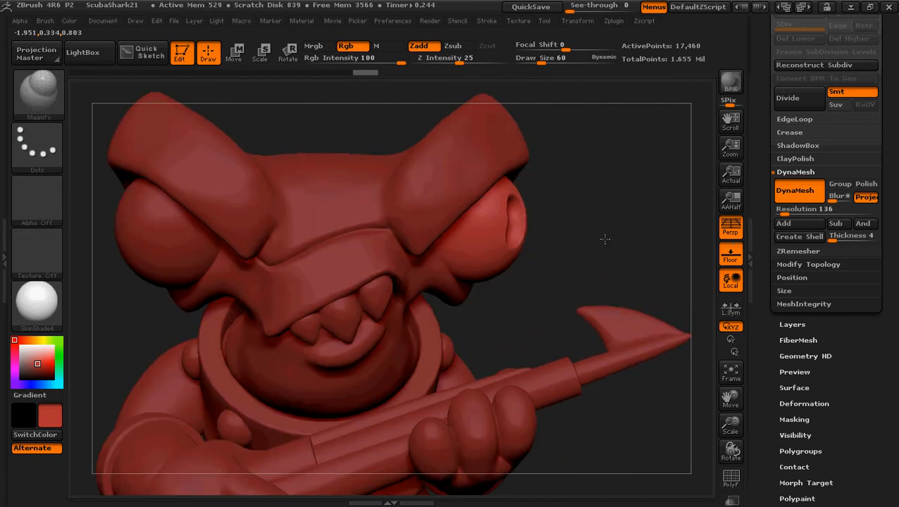
pyautogui.press('ctrl')
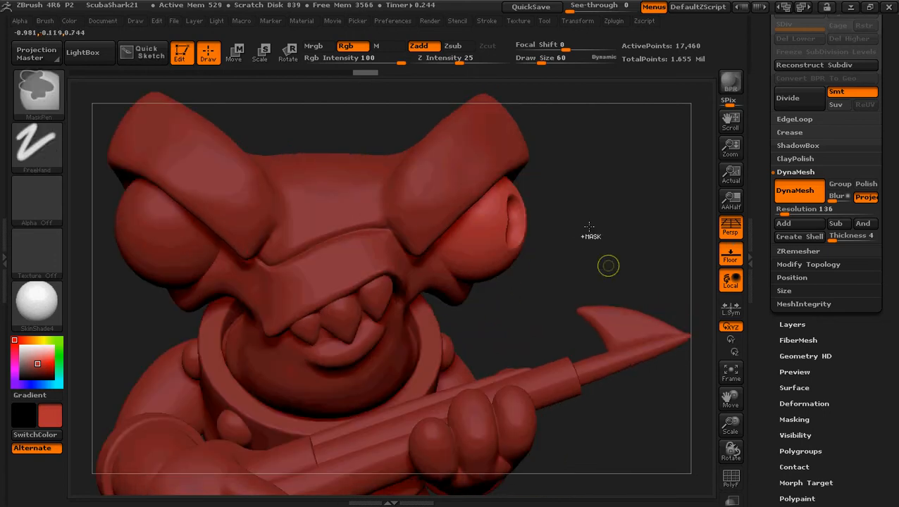
# Step: Select the eyeball that has no pupil yet, try a first Magnify stroke on its front and undo it
pyautogui.moveTo(608, 265)
pyautogui.keyDown('ctrl'); pyautogui.mouseDown(button='right')
pyautogui.moveTo(589, 226)
pyautogui.moveTo(600, 229)
pyautogui.mouseUp(button='right'); pyautogui.keyUp('ctrl')
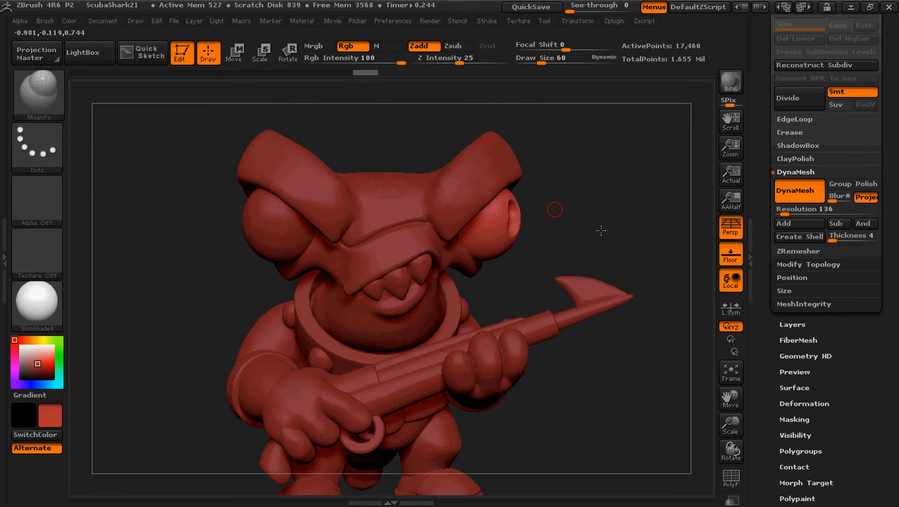
pyautogui.moveTo(601, 230)
pyautogui.mouseDown()
pyautogui.moveTo(577, 252)
pyautogui.moveTo(548, 238)
pyautogui.moveTo(484, 246)
pyautogui.moveTo(610, 234)
pyautogui.mouseUp()
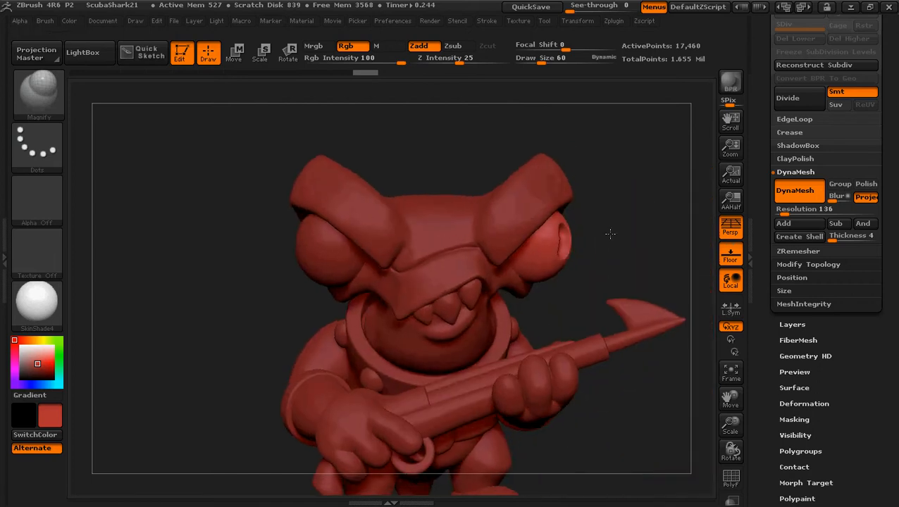
pyautogui.keyDown('alt'); pyautogui.click(346, 258); pyautogui.keyUp('alt')
pyautogui.moveTo(204, 293)
pyautogui.mouseDown()
pyautogui.moveTo(187, 287)
pyautogui.moveTo(181, 338)
pyautogui.moveTo(211, 331)
pyautogui.moveTo(234, 249)
pyautogui.moveTo(178, 276)
pyautogui.moveTo(215, 327)
pyautogui.moveTo(261, 321)
pyautogui.moveTo(186, 293)
pyautogui.moveTo(196, 281)
pyautogui.mouseUp()
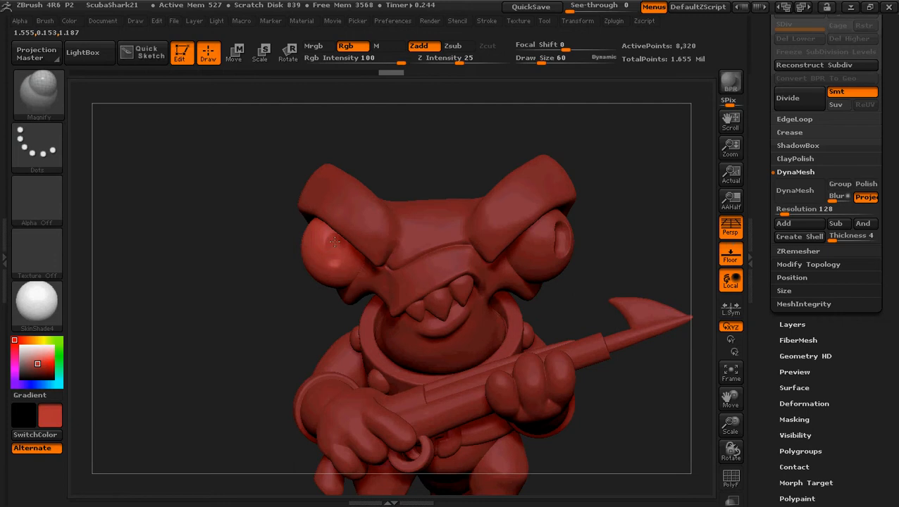
pyautogui.moveTo(201, 305)
pyautogui.mouseDown()
pyautogui.moveTo(201, 267)
pyautogui.moveTo(184, 305)
pyautogui.moveTo(206, 259)
pyautogui.moveTo(191, 208)
pyautogui.moveTo(178, 209)
pyautogui.moveTo(186, 203)
pyautogui.moveTo(215, 211)
pyautogui.moveTo(219, 326)
pyautogui.moveTo(177, 381)
pyautogui.moveTo(201, 395)
pyautogui.moveTo(204, 381)
pyautogui.moveTo(170, 326)
pyautogui.moveTo(180, 310)
pyautogui.moveTo(208, 312)
pyautogui.moveTo(211, 299)
pyautogui.mouseUp()
pyautogui.hotkey('ctrl', 'z')
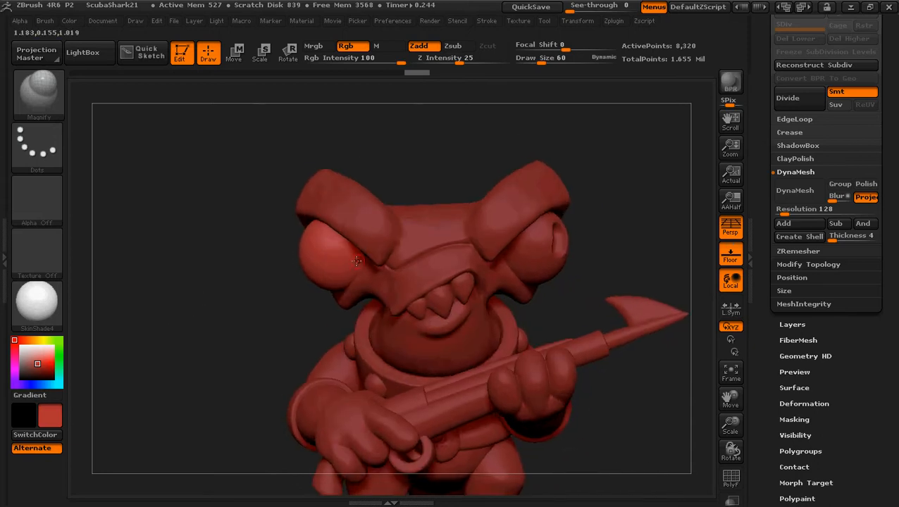
# Step: Carve a vertical pupil recess into the front of the selected eyeball with inverted Magnify strokes
pyautogui.keyDown('alt'); pyautogui.moveTo(331, 261); pyautogui.dragTo(331, 260); pyautogui.keyUp('alt')
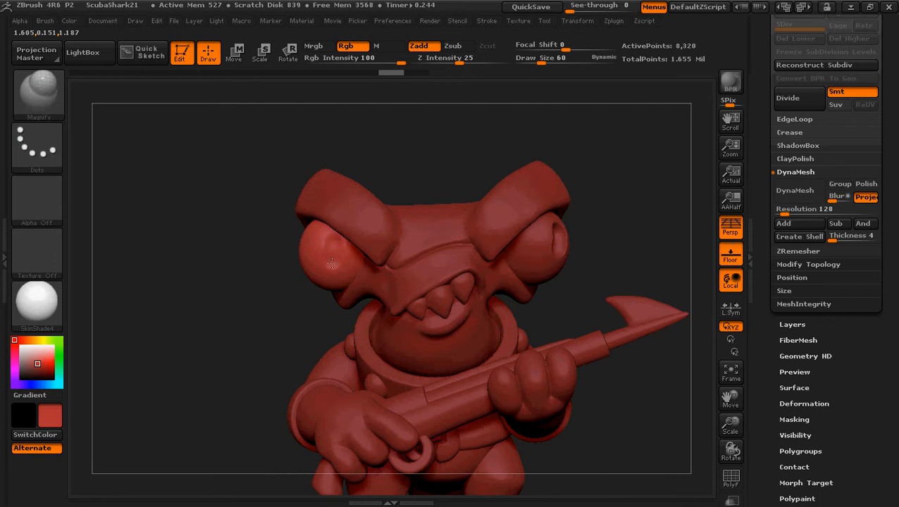
pyautogui.press('ctrl')
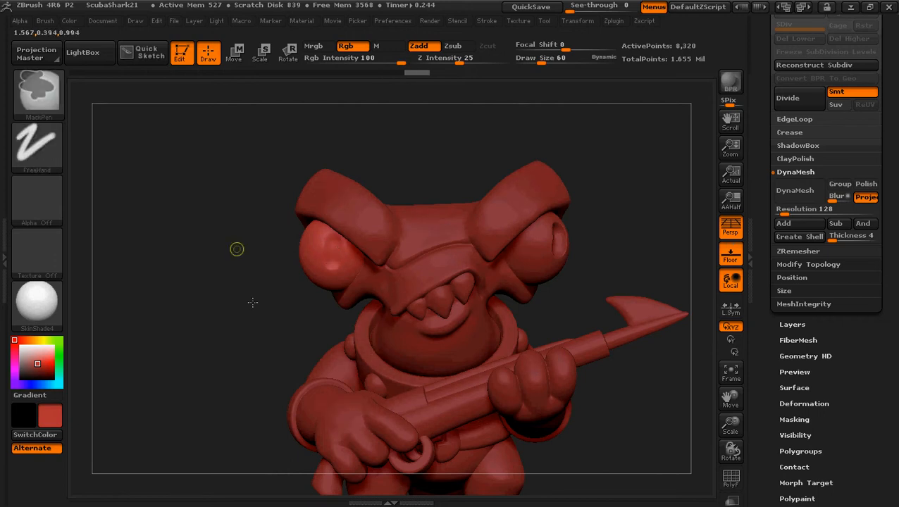
pyautogui.keyDown('ctrl'); pyautogui.moveTo(237, 249); pyautogui.dragTo(253, 303, button='right'); pyautogui.keyUp('ctrl')
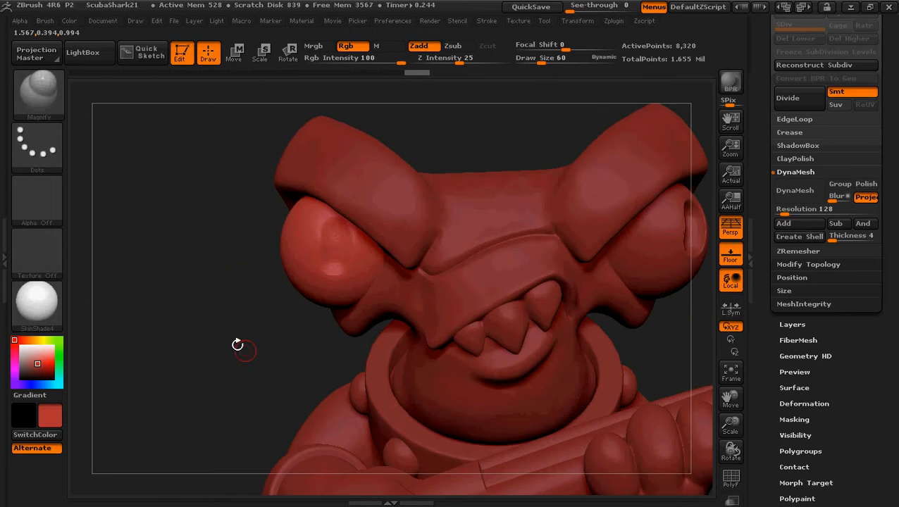
pyautogui.moveTo(233, 344)
pyautogui.mouseDown(button='right')
pyautogui.moveTo(206, 342)
pyautogui.moveTo(255, 350)
pyautogui.moveTo(331, 261)
pyautogui.mouseUp(button='right')
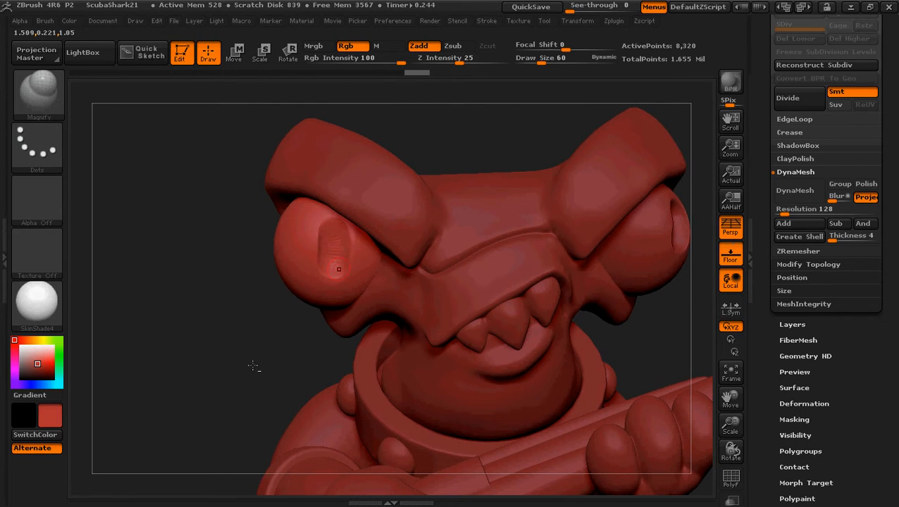
# Step: Check the new pupil against the full figure and deepen its vertical recess with further inverted Magnify strokes
pyautogui.press('f')
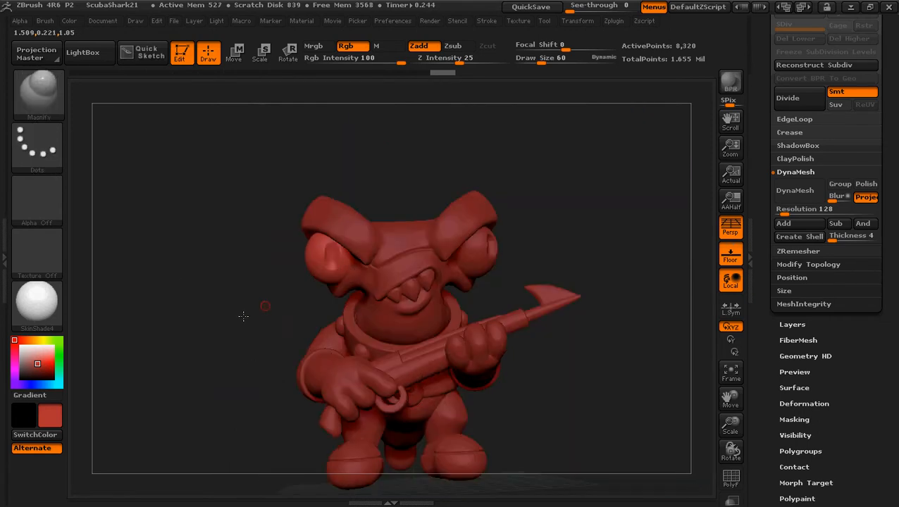
pyautogui.moveTo(254, 314)
pyautogui.mouseDown(button='right')
pyautogui.moveTo(237, 320)
pyautogui.moveTo(262, 336)
pyautogui.moveTo(275, 301)
pyautogui.moveTo(226, 287)
pyautogui.moveTo(251, 377)
pyautogui.moveTo(274, 324)
pyautogui.moveTo(257, 351)
pyautogui.moveTo(231, 341)
pyautogui.moveTo(241, 376)
pyautogui.moveTo(251, 305)
pyautogui.moveTo(281, 355)
pyautogui.moveTo(268, 360)
pyautogui.moveTo(275, 428)
pyautogui.mouseUp(button='right')
pyautogui.press('ctrl')
pyautogui.press('ctrl')
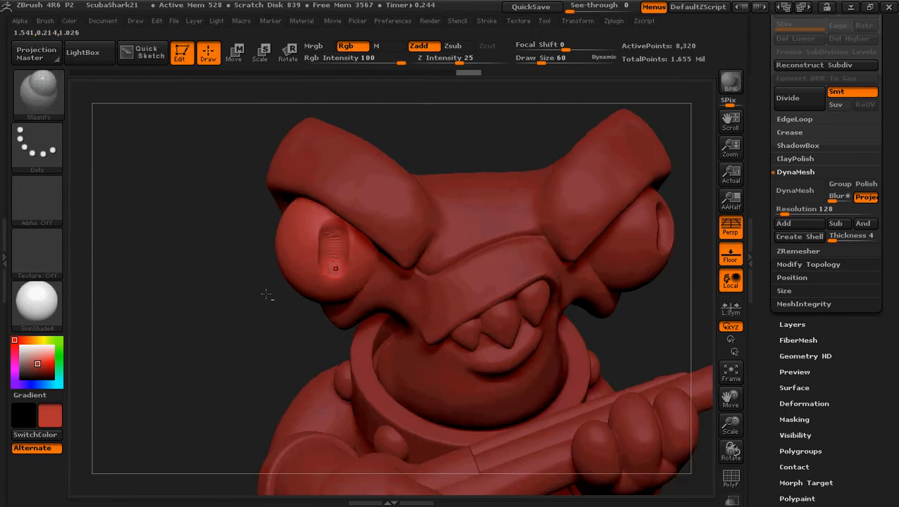
pyautogui.moveTo(207, 304); pyautogui.dragTo(225, 328, button='right')
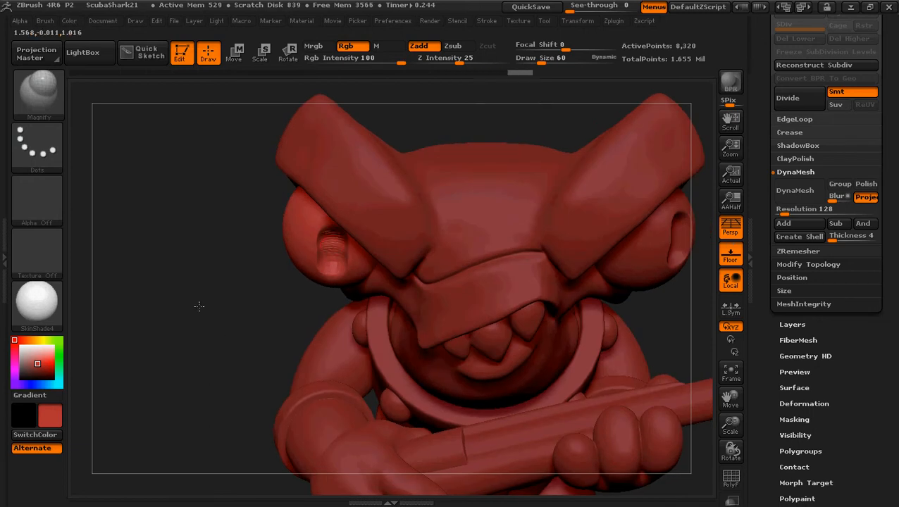
# Step: Turn on DynaMesh for this eyeball at resolution 184 and smooth the interior of the pupil recess
pyautogui.moveTo(197, 306); pyautogui.dragTo(211, 296, button='right')
pyautogui.moveTo(807, 214); pyautogui.dragTo(815, 210)
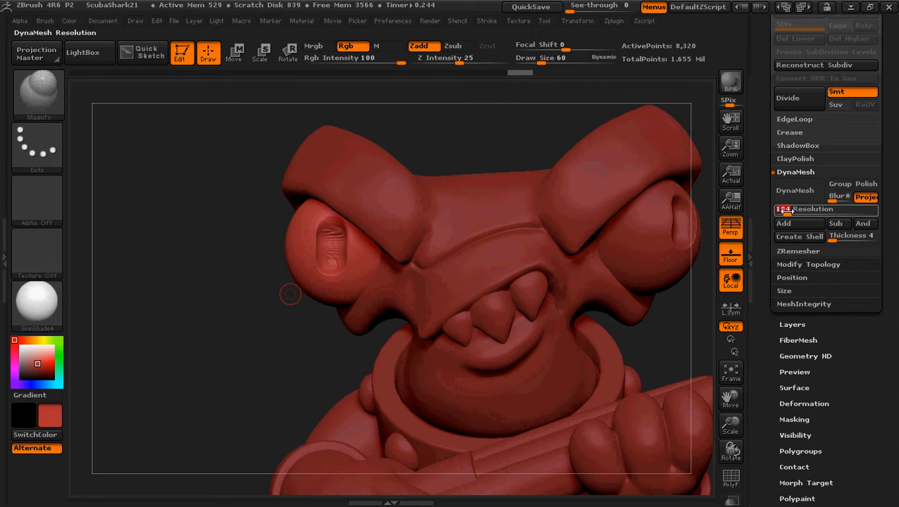
pyautogui.click(788, 195)
pyautogui.press('shift')
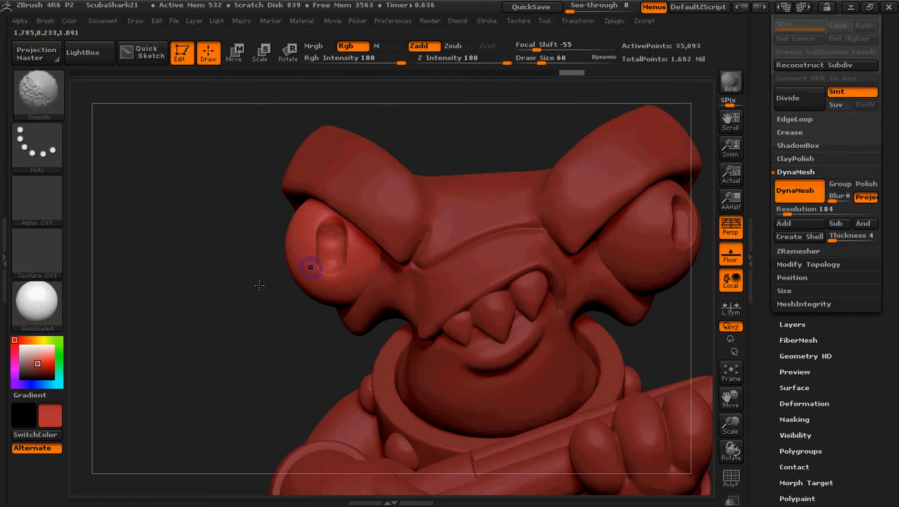
pyautogui.moveTo(204, 321)
pyautogui.mouseDown(button='right')
pyautogui.moveTo(201, 353)
pyautogui.moveTo(265, 318)
pyautogui.mouseUp(button='right')
pyautogui.press('shift')
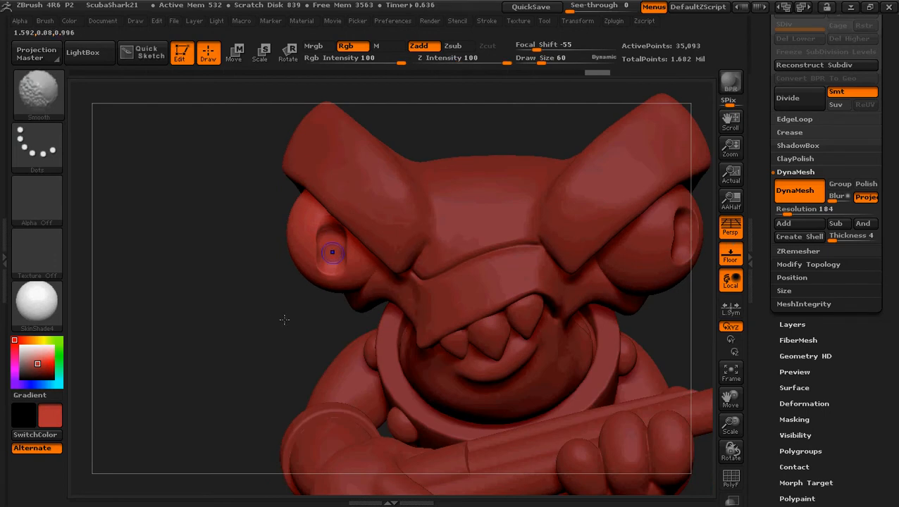
# Step: Examine both pupils on the full figure and compare their placement with the Scuba Shark concept image
pyautogui.press('ctrl')
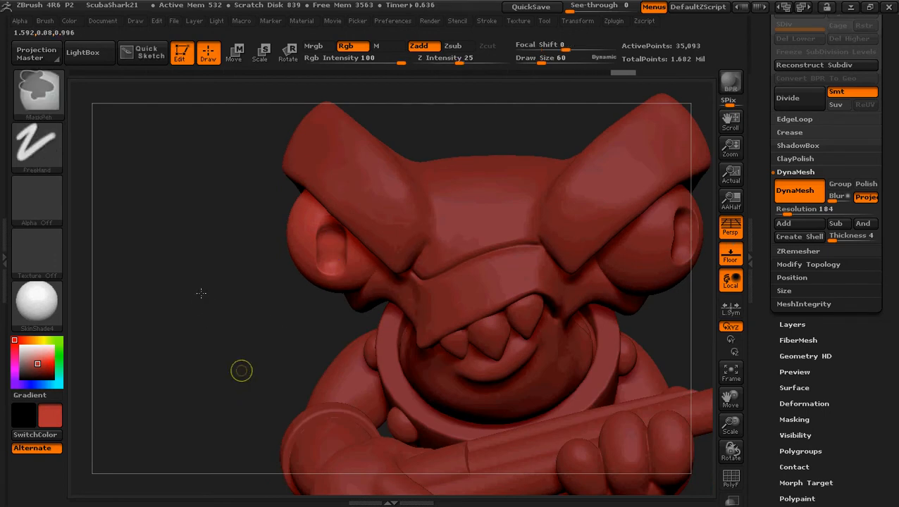
pyautogui.press('f')
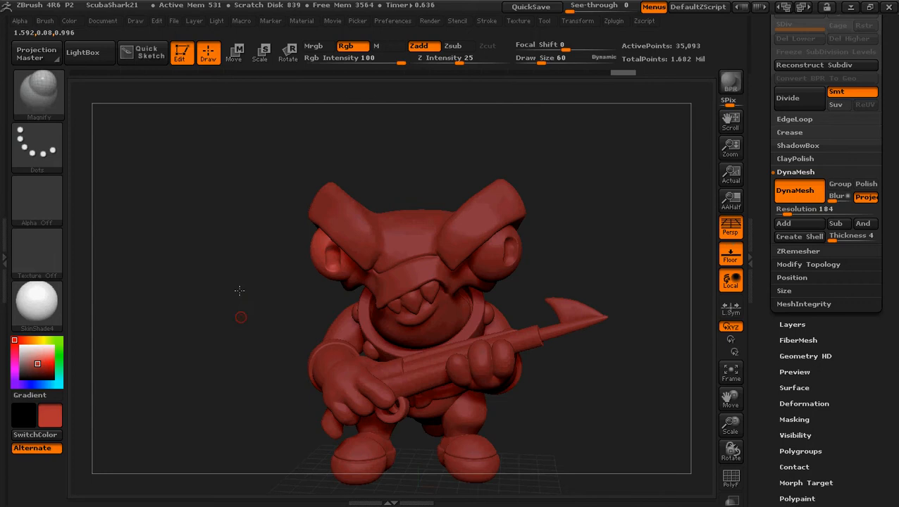
pyautogui.moveTo(240, 290)
pyautogui.mouseDown()
pyautogui.moveTo(293, 295)
pyautogui.moveTo(214, 288)
pyautogui.moveTo(226, 250)
pyautogui.moveTo(246, 307)
pyautogui.moveTo(235, 305)
pyautogui.moveTo(248, 306)
pyautogui.mouseUp()
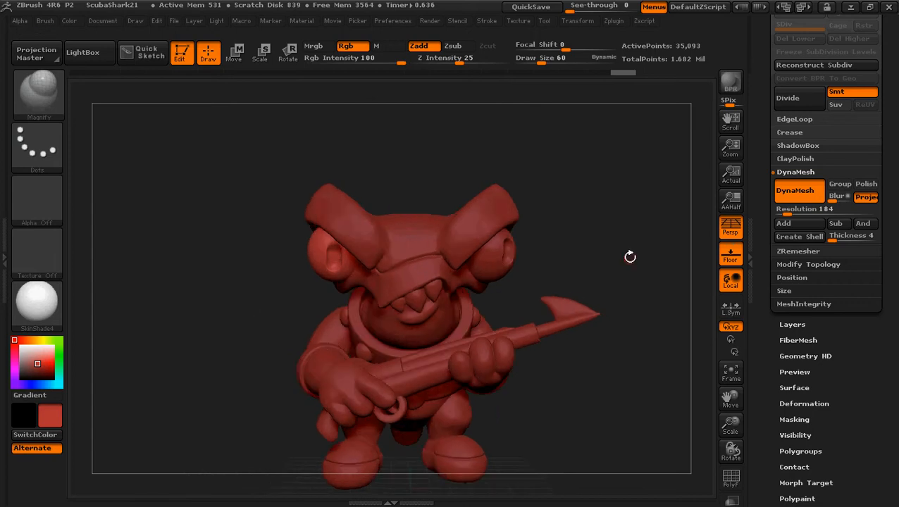
pyautogui.click(851, 7)
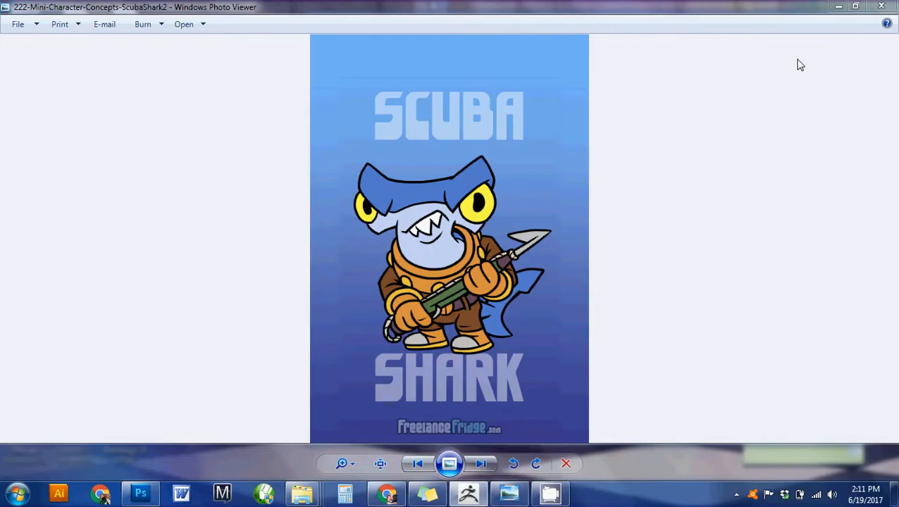
pyautogui.click(467, 495)
# Step: Undo the smoothing, DynaMesh and pupil strokes on the selected eyeball back to a plain sphere
pyautogui.moveTo(595, 207)
pyautogui.mouseDown()
pyautogui.moveTo(568, 194)
pyautogui.moveTo(586, 203)
pyautogui.mouseUp()
pyautogui.hotkey('ctrl', 'z')
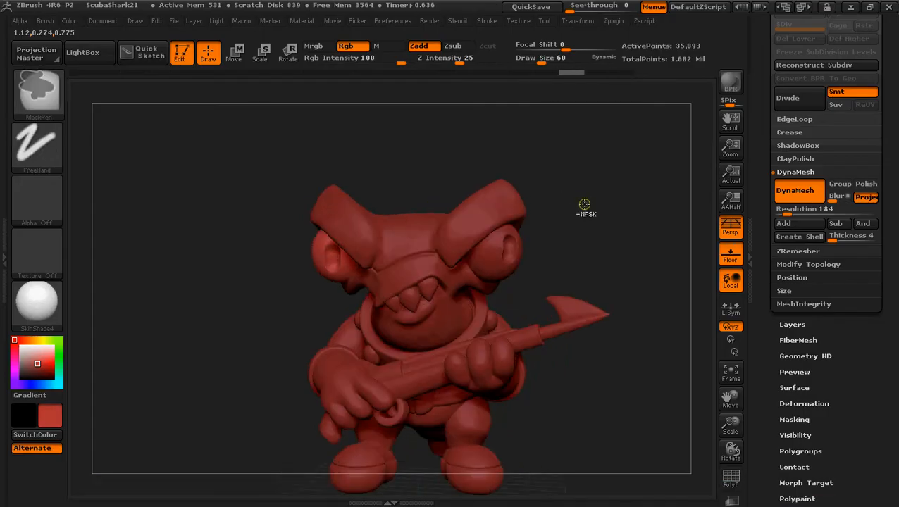
pyautogui.hotkey('ctrl', 'z')
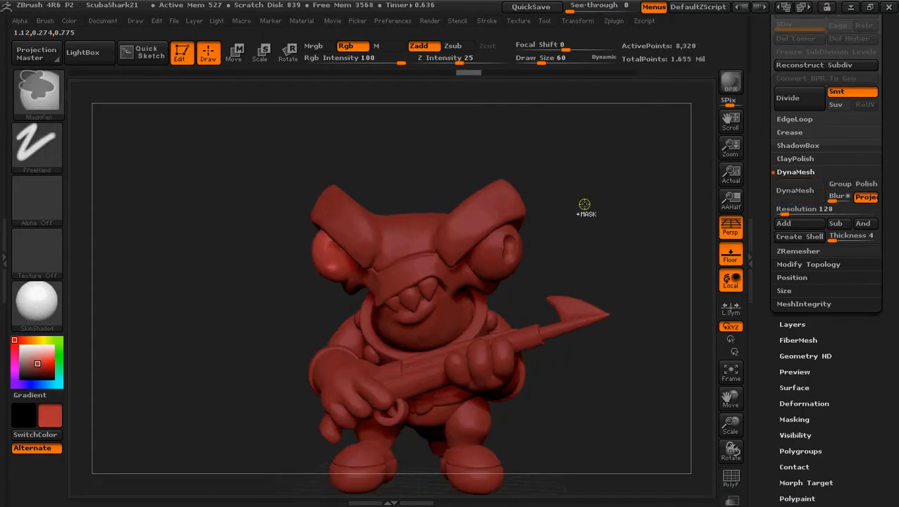
pyautogui.hotkey('ctrl', 'z')
pyautogui.hotkey('ctrl', 'z')
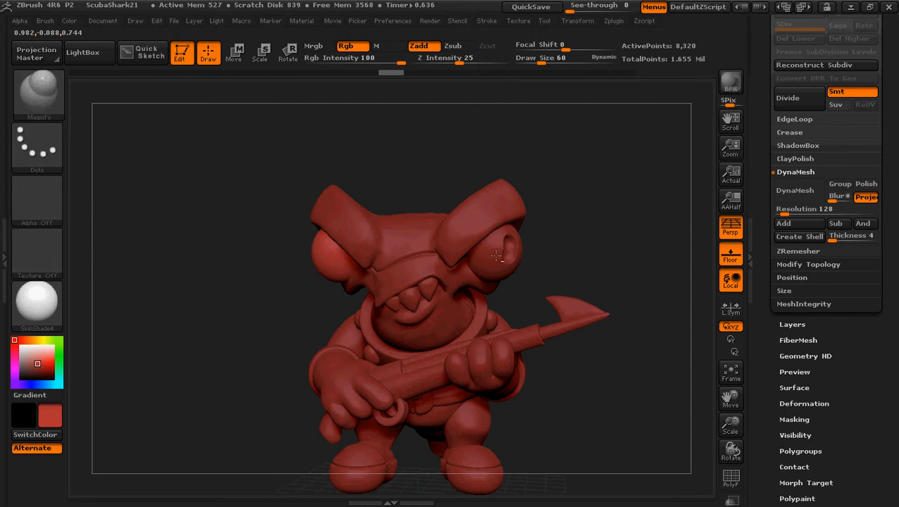
# Step: Undo the DynaMesh and pupil sculpting on the other eyeball too, back to its plain sphere
pyautogui.hotkey('ctrl', 'z')
pyautogui.hotkey('ctrl', 'z')
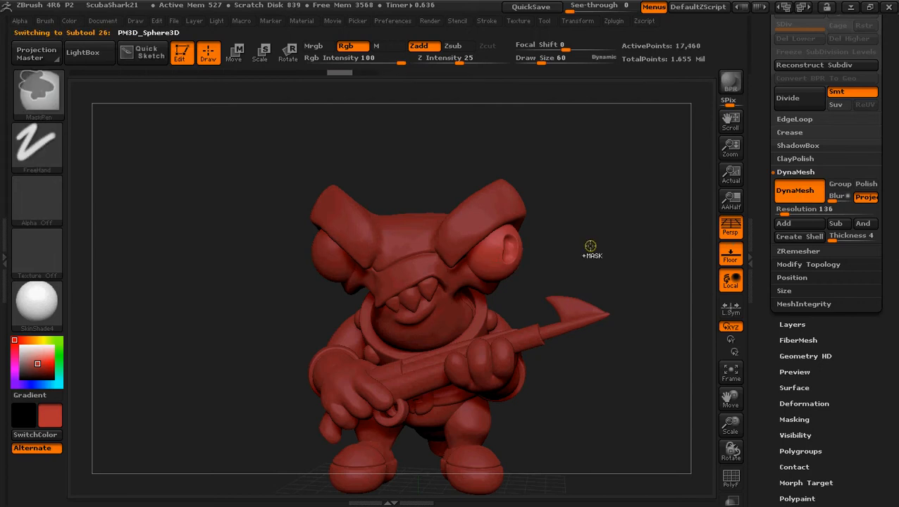
pyautogui.hotkey('ctrl', 'z')
pyautogui.hotkey('ctrl', 'z')
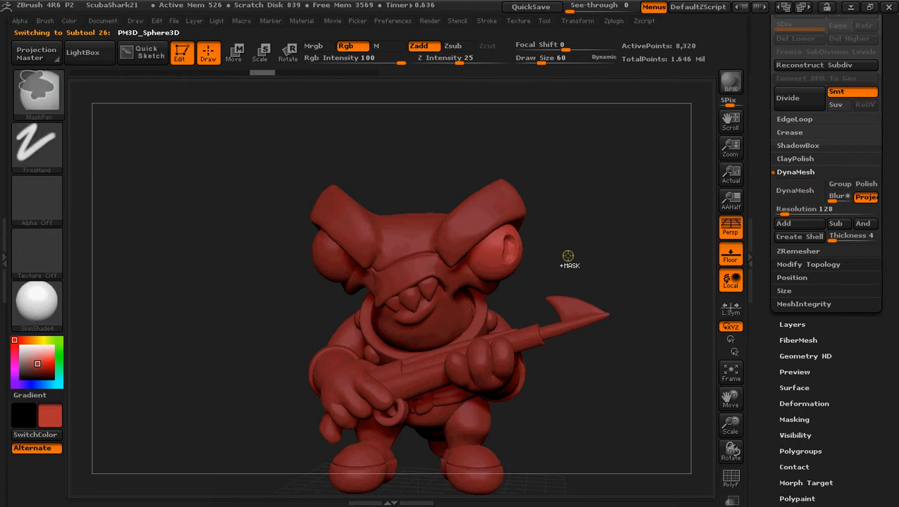
pyautogui.hotkey('ctrl', 'z')
pyautogui.hotkey('ctrl', 'z')
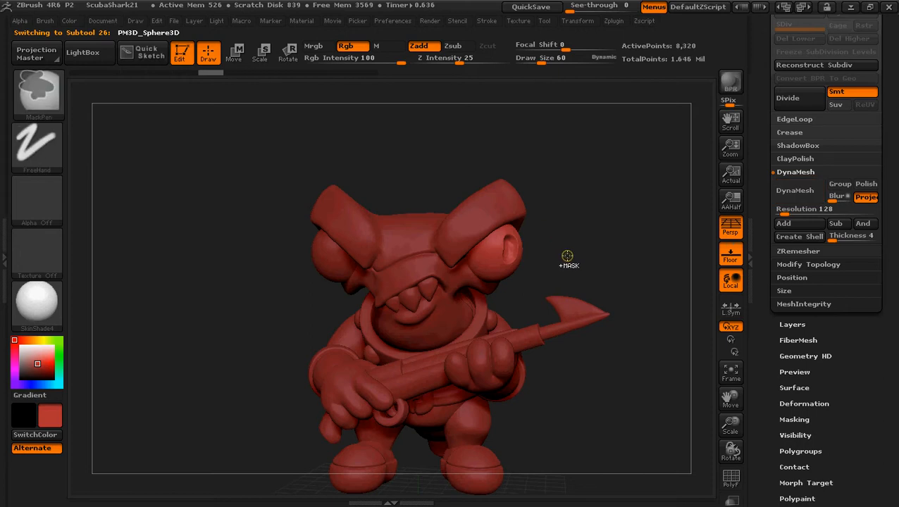
pyautogui.hotkey('ctrl', 'z')
pyautogui.hotkey('ctrl', 'z')
pyautogui.hotkey('ctrl', 'z')
pyautogui.hotkey('ctrl', 'z')
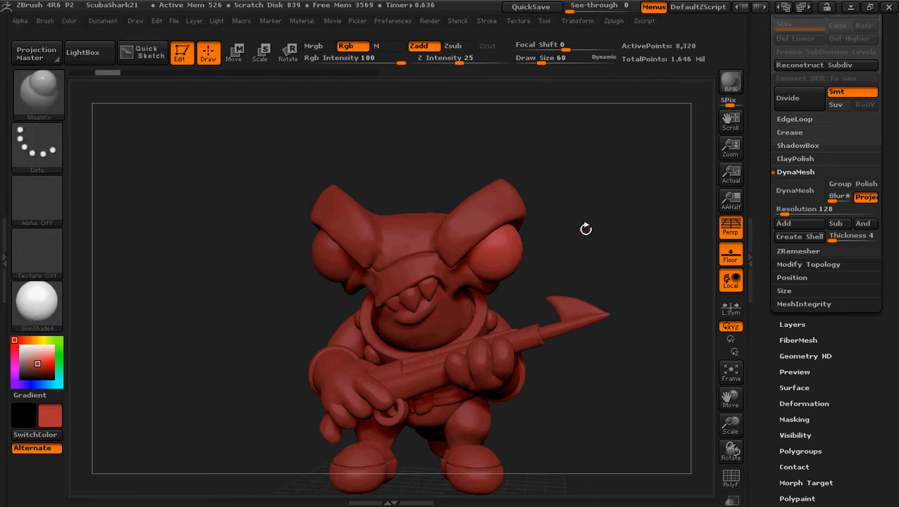
# Step: Move the eyeball subtool PM3D_Sphere3D1_1 directly above the other eyeball PM3D_Sphere3D and merge the two with MergeDown
pyautogui.moveTo(890, 137); pyautogui.dragTo(844, 201)
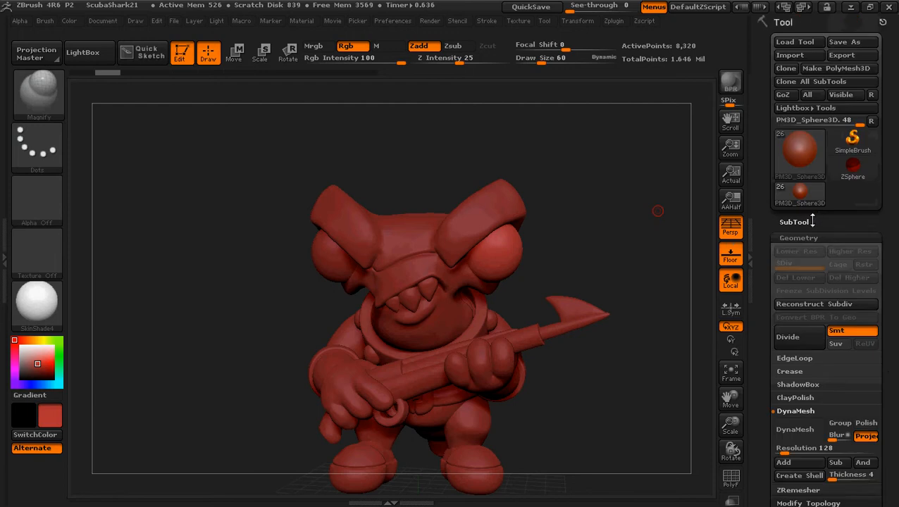
pyautogui.click(794, 222)
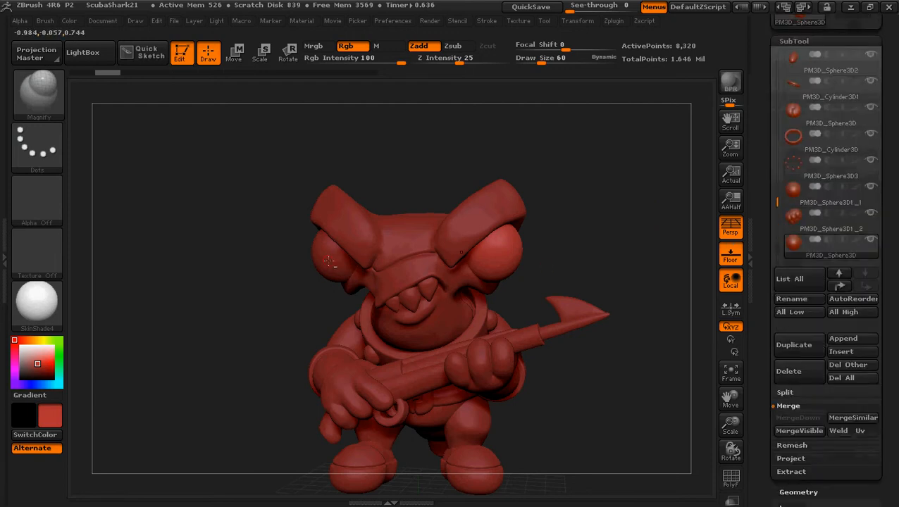
pyautogui.keyDown('alt'); pyautogui.click(329, 262); pyautogui.keyUp('alt')
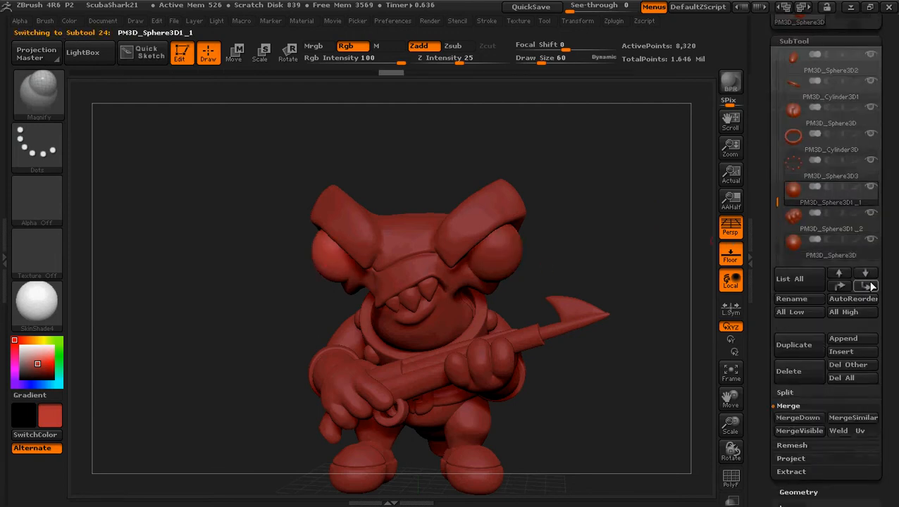
pyautogui.click(866, 286)
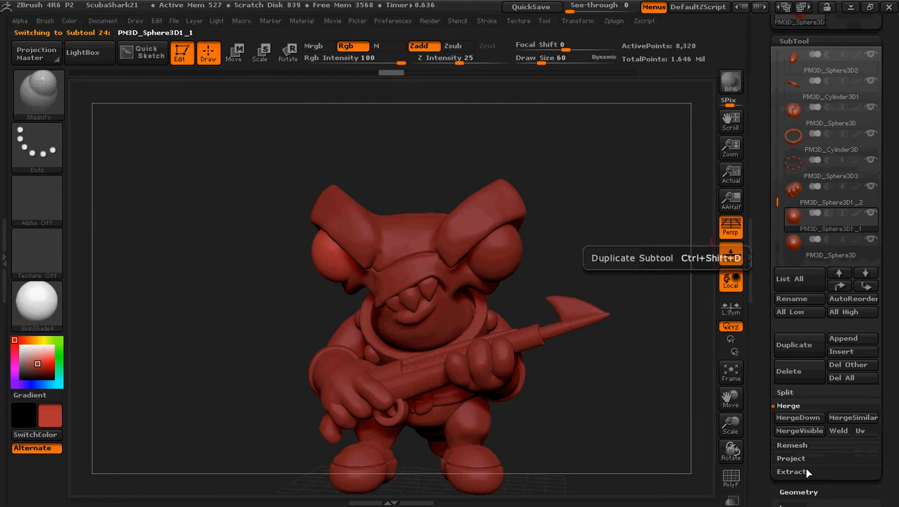
pyautogui.click(796, 418)
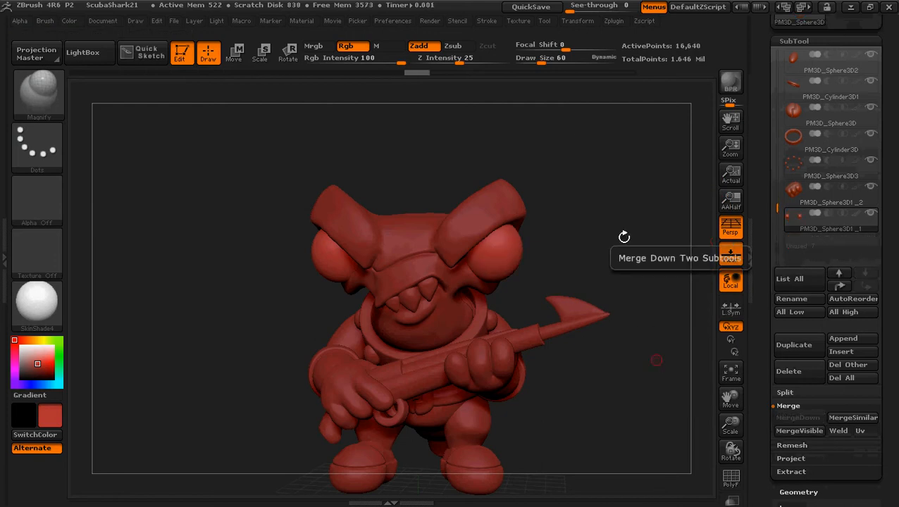
# Step: Carve mirrored vertical pupil recesses into the fronts of both merged eyeballs with symmetrical inverted Magnify strokes
pyautogui.moveTo(624, 233)
pyautogui.mouseDown()
pyautogui.moveTo(624, 223)
pyautogui.moveTo(636, 223)
pyautogui.mouseUp()
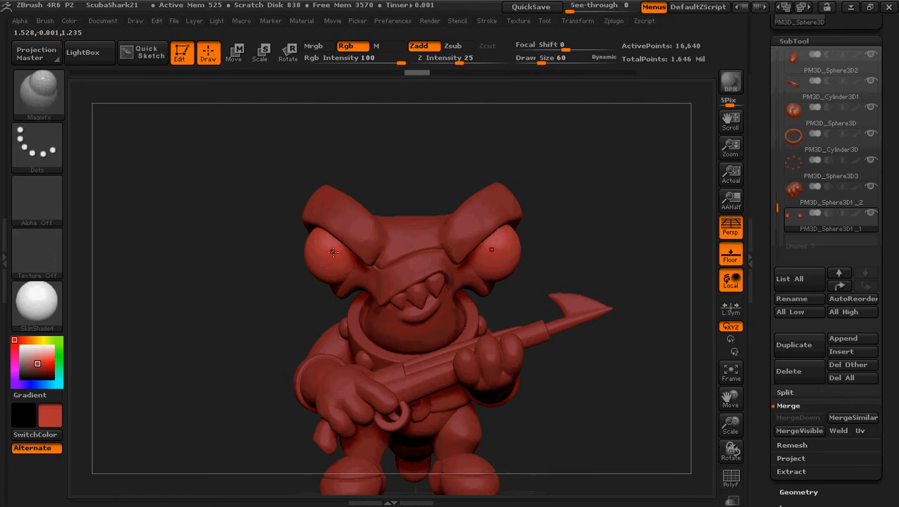
pyautogui.press('ctrl')
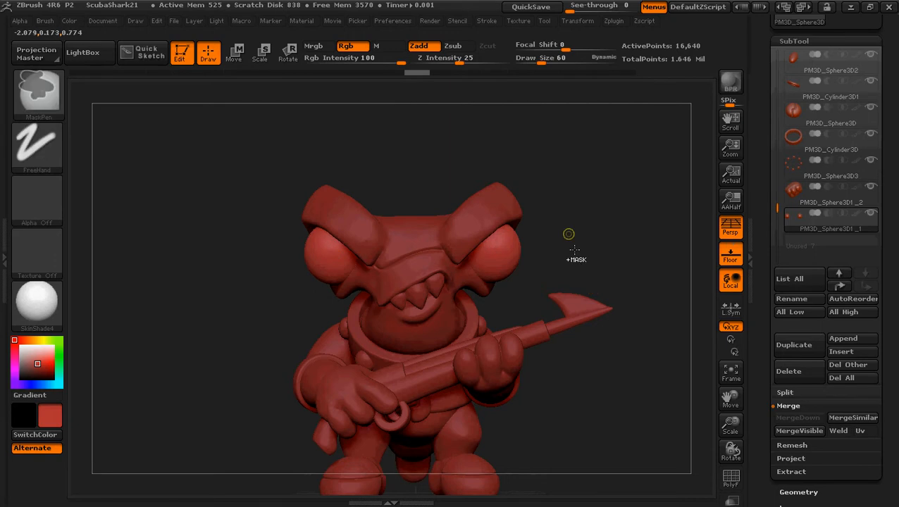
pyautogui.keyDown('ctrl'); pyautogui.moveTo(574, 250); pyautogui.dragTo(582, 277, button='right'); pyautogui.keyUp('ctrl')
pyautogui.moveTo(888, 467); pyautogui.dragTo(871, 408)
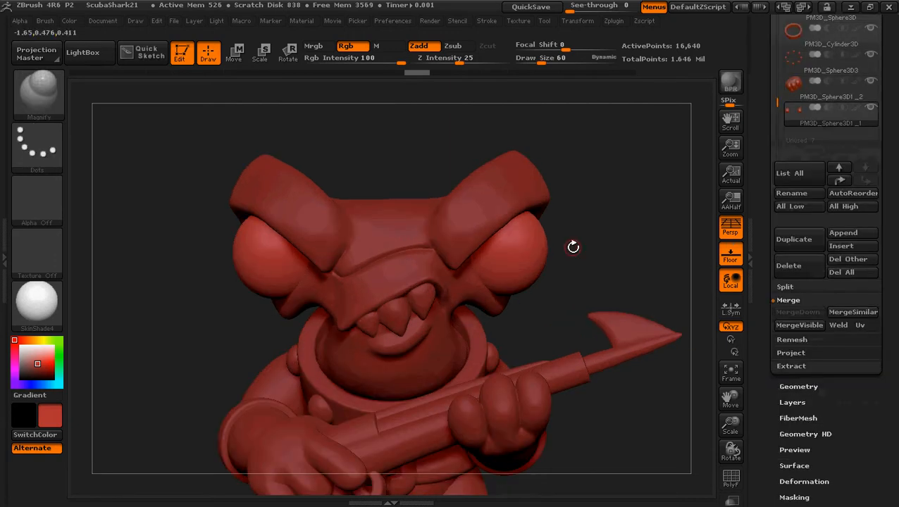
pyautogui.moveTo(574, 247); pyautogui.dragTo(517, 247)
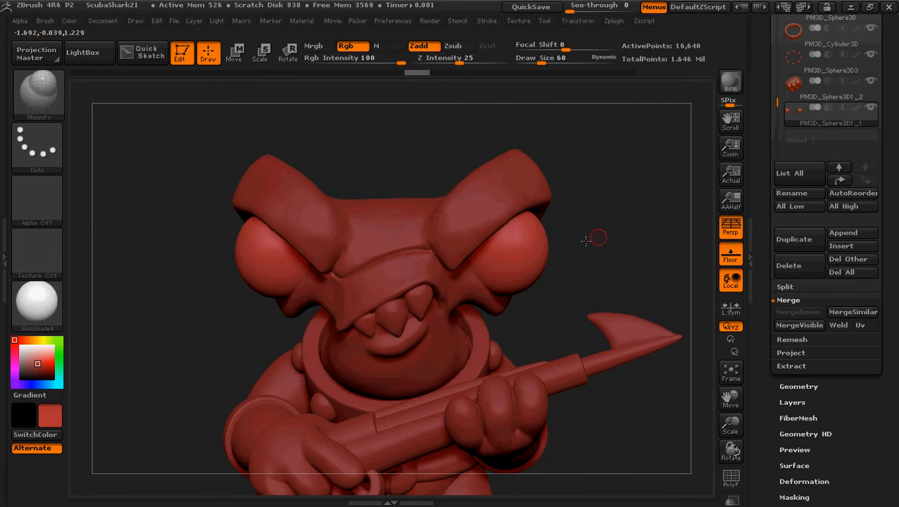
pyautogui.moveTo(586, 241)
pyautogui.mouseDown()
pyautogui.moveTo(559, 242)
pyautogui.moveTo(592, 240)
pyautogui.mouseUp()
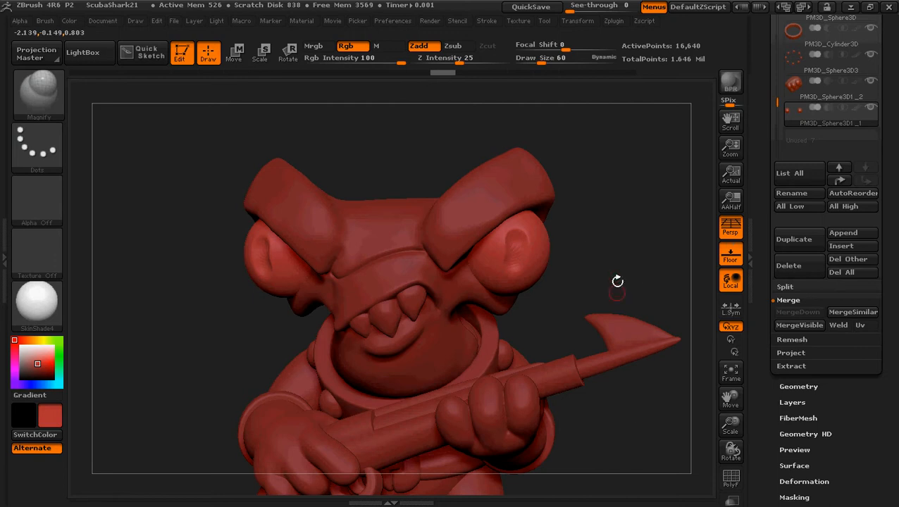
# Step: Try deepening both pupil recesses with a mirrored downward Magnify stroke at draw size 56, and undo it
pyautogui.moveTo(615, 280)
pyautogui.mouseDown()
pyautogui.moveTo(646, 280)
pyautogui.moveTo(583, 282)
pyautogui.moveTo(606, 295)
pyautogui.moveTo(619, 212)
pyautogui.moveTo(619, 272)
pyautogui.mouseUp()
pyautogui.press('ctrl')
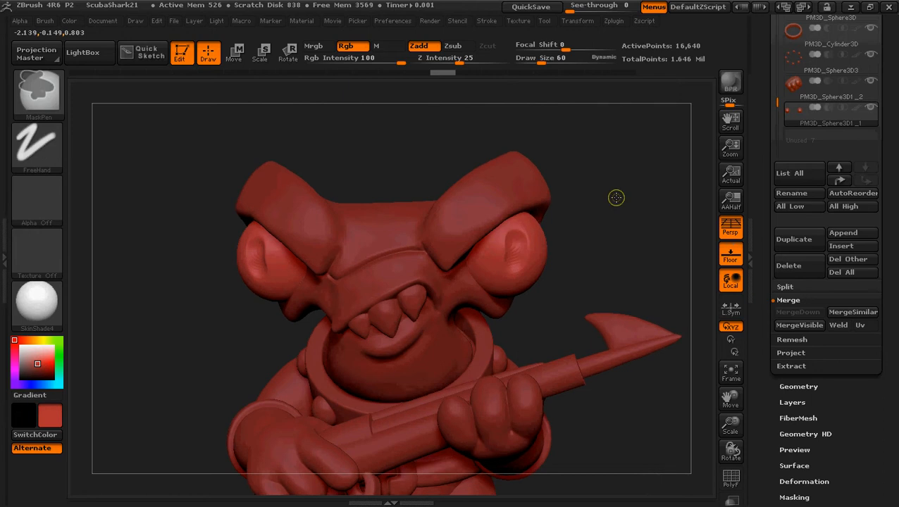
pyautogui.moveTo(616, 198)
pyautogui.mouseDown()
pyautogui.moveTo(622, 258)
pyautogui.moveTo(605, 263)
pyautogui.moveTo(642, 289)
pyautogui.moveTo(635, 265)
pyautogui.mouseUp()
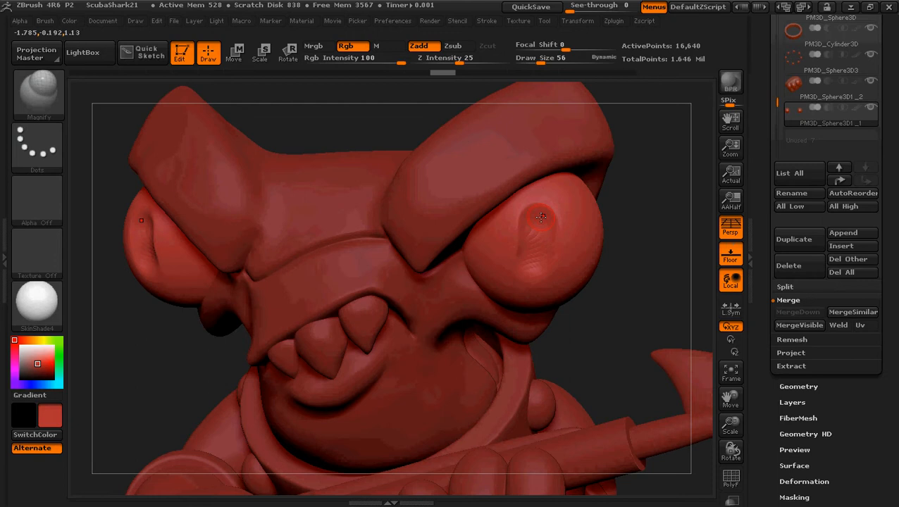
pyautogui.press('[')
pyautogui.press('[')
pyautogui.press('[')
pyautogui.moveTo(539, 220); pyautogui.dragTo(537, 262)
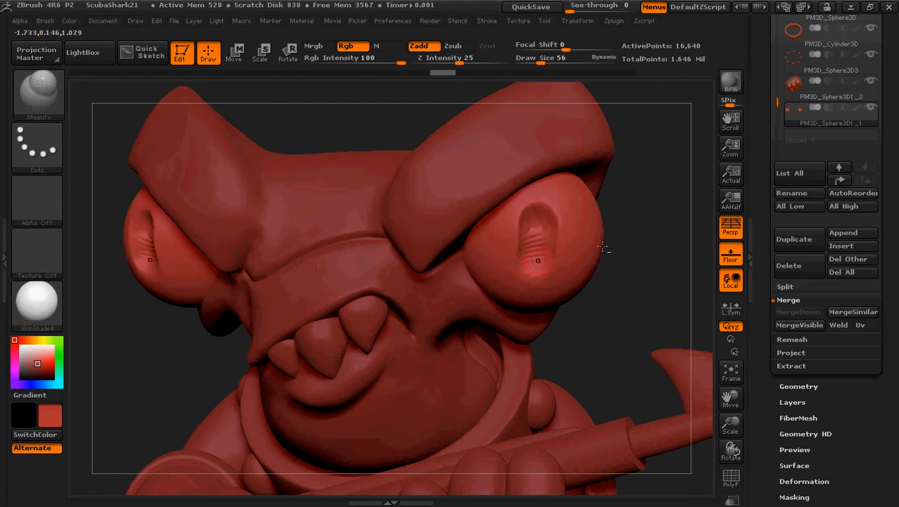
pyautogui.moveTo(646, 266); pyautogui.dragTo(646, 262)
pyautogui.hotkey('ctrl', 'z')
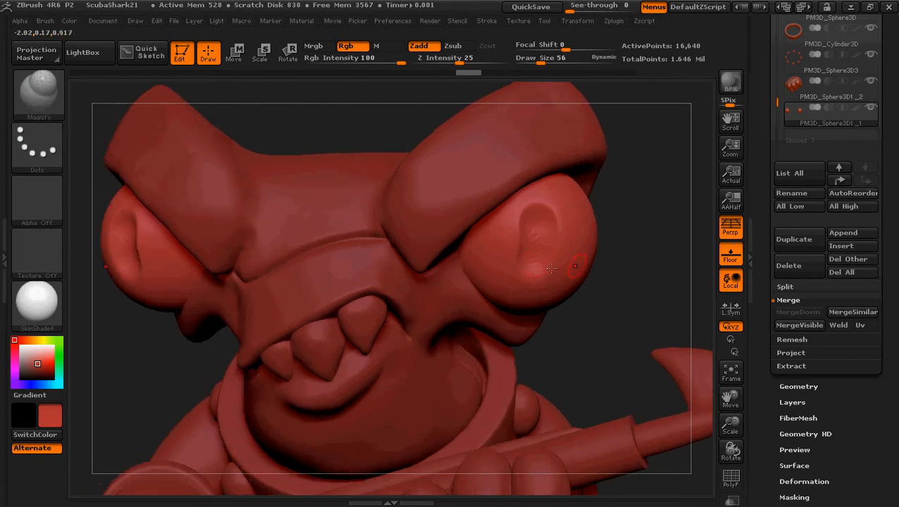
# Step: Deepen the mirrored pupil recesses with Magnify strokes at draw size 48, extending them down to the lower ends
pyautogui.press('[')
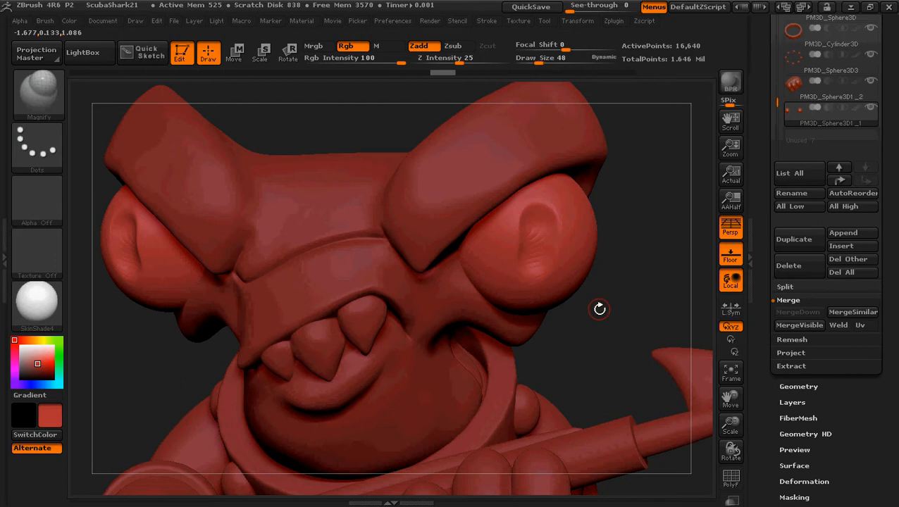
pyautogui.moveTo(601, 311); pyautogui.dragTo(591, 313)
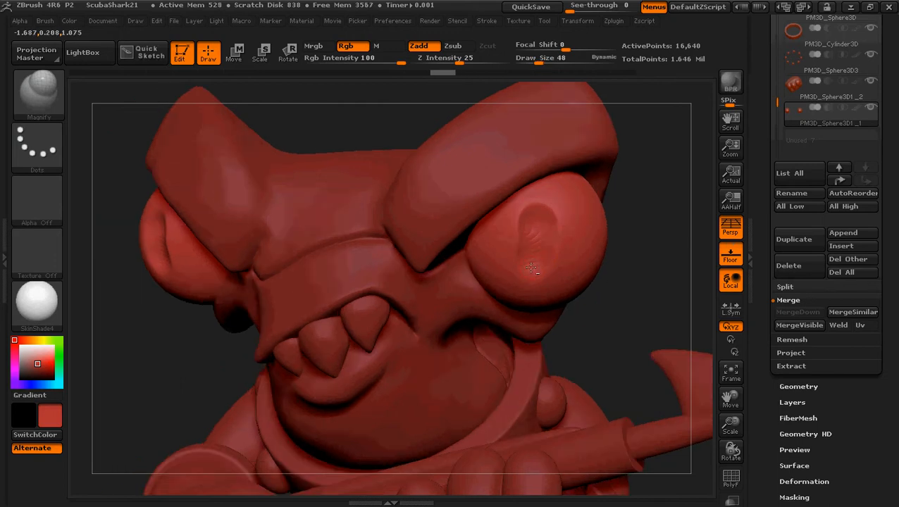
pyautogui.moveTo(531, 267)
pyautogui.mouseDown()
pyautogui.moveTo(537, 218)
pyautogui.moveTo(531, 268)
pyautogui.mouseUp()
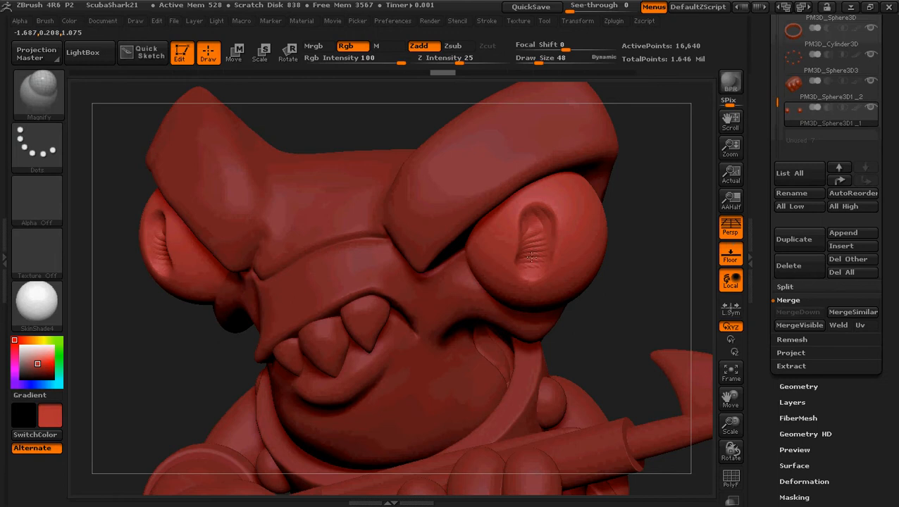
pyautogui.moveTo(674, 395); pyautogui.dragTo(725, 331)
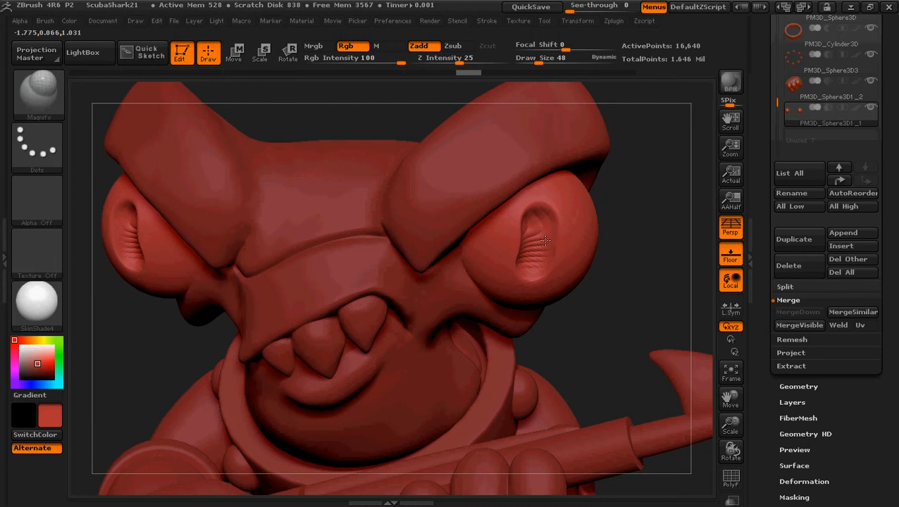
pyautogui.moveTo(634, 296)
pyautogui.mouseDown()
pyautogui.moveTo(608, 296)
pyautogui.moveTo(641, 284)
pyautogui.mouseUp()
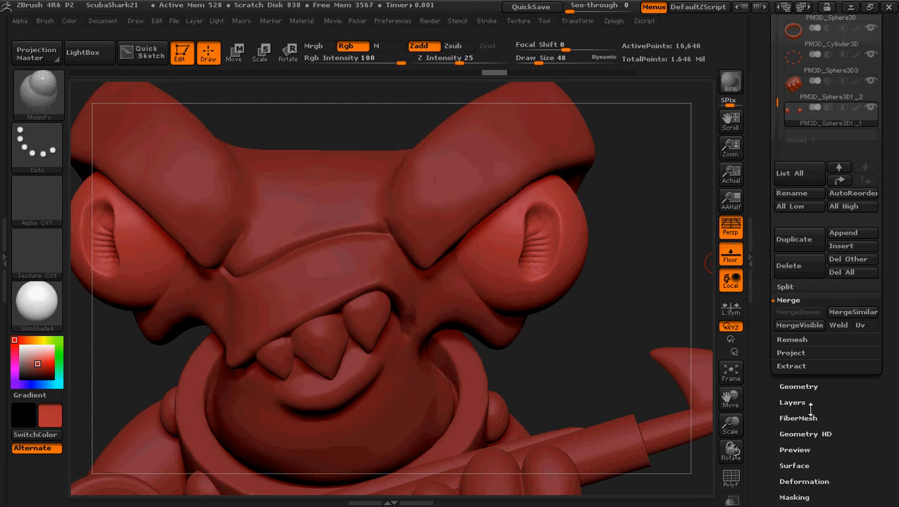
# Step: Convert the merged eyeballs to a DynaMesh with a resolution of 136
pyautogui.click(798, 386)
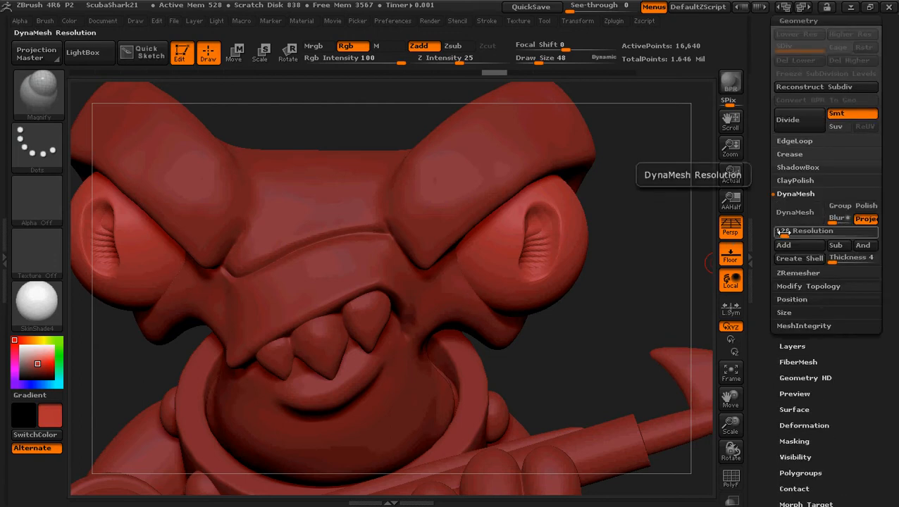
pyautogui.click(784, 233)
pyautogui.press('ctrl')
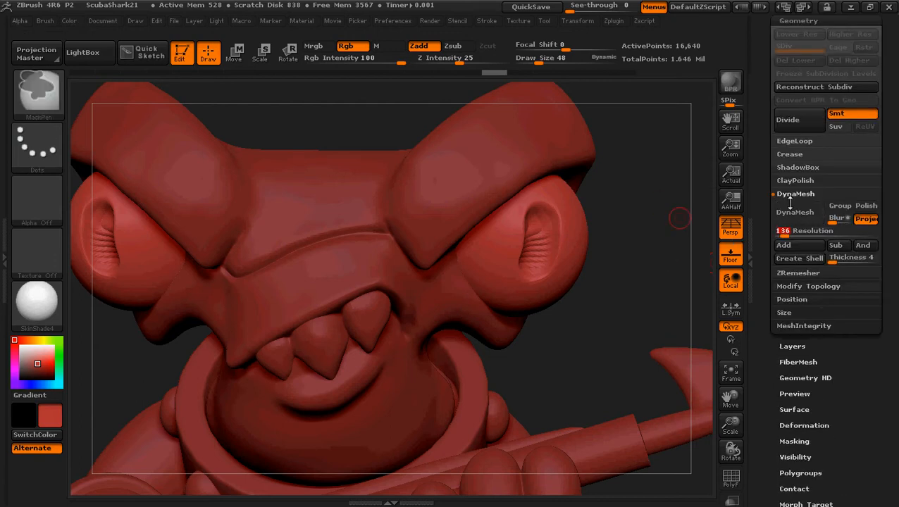
pyautogui.click(791, 210)
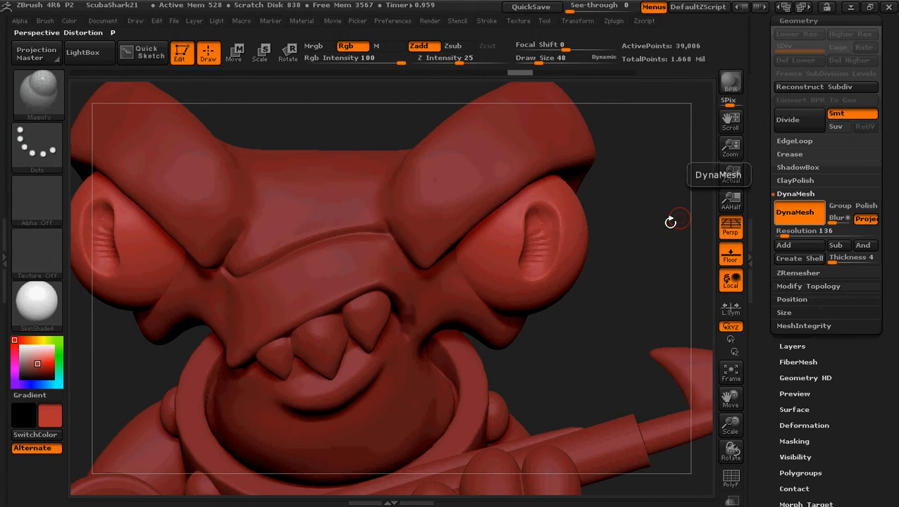
pyautogui.moveTo(643, 171)
pyautogui.keyDown('ctrl'); pyautogui.mouseDown()
pyautogui.moveTo(640, 325)
pyautogui.moveTo(604, 319)
pyautogui.mouseUp(); pyautogui.keyUp('ctrl')
# Step: Smooth away the ridges inside both pupil recesses
pyautogui.press('shift')
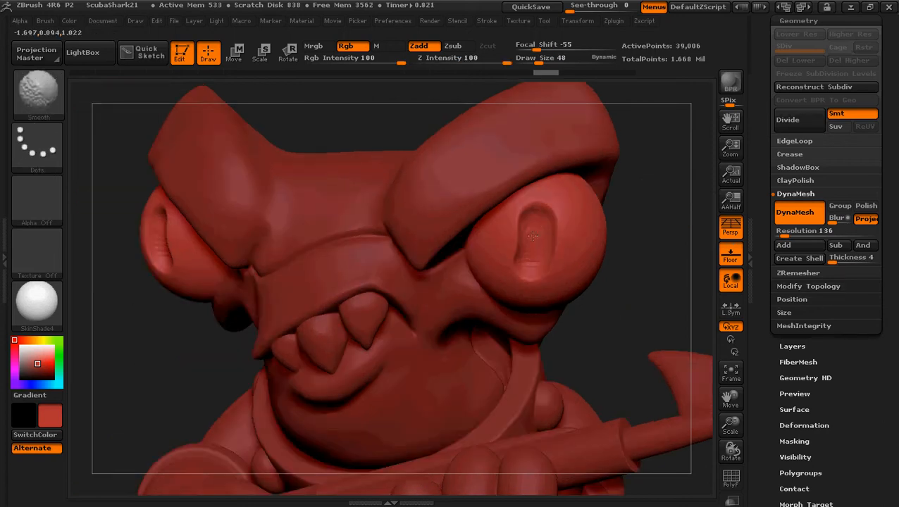
pyautogui.keyDown('shift'); pyautogui.moveTo(531, 265); pyautogui.dragTo(534, 257); pyautogui.keyUp('shift')
pyautogui.moveTo(638, 309)
pyautogui.mouseDown()
pyautogui.moveTo(657, 303)
pyautogui.moveTo(646, 305)
pyautogui.mouseUp()
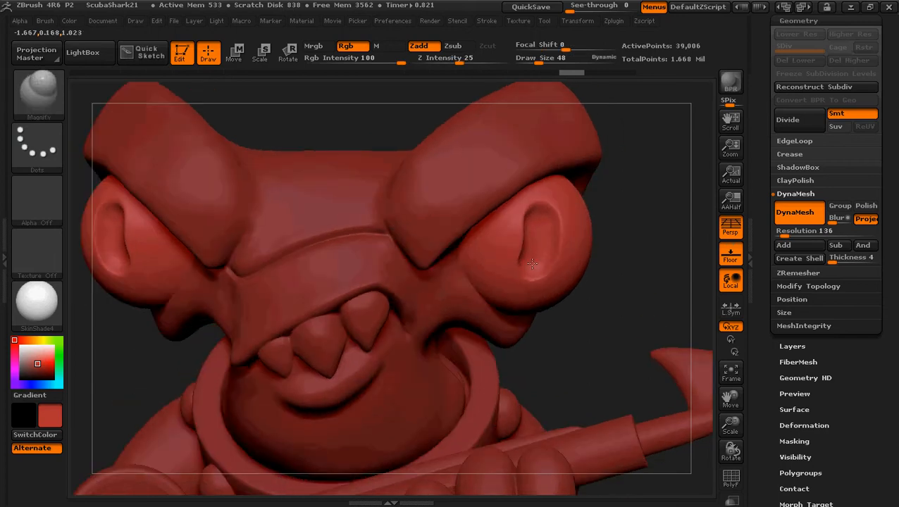
# Step: Try deepening the smoothed pupils with more Magnify strokes at draw size 48, undoing and redoing them to compare the shapes
pyautogui.moveTo(539, 246); pyautogui.dragTo(539, 220)
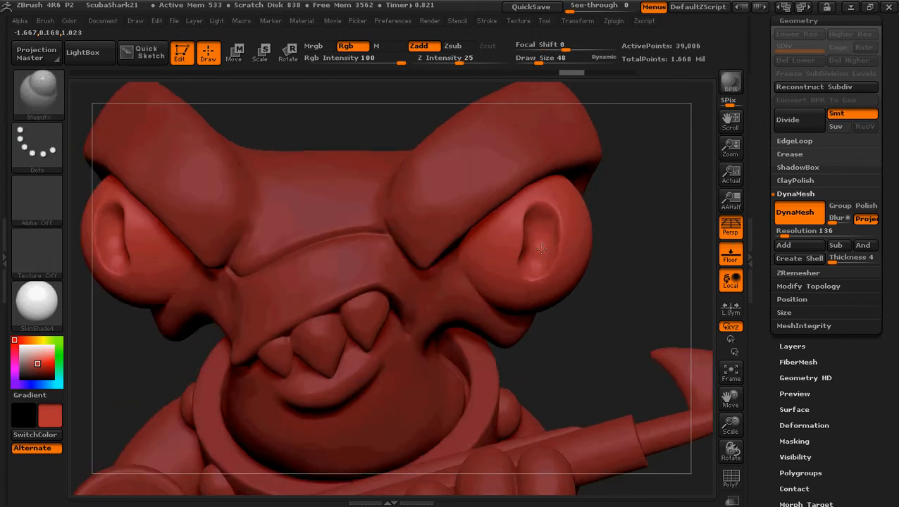
pyautogui.moveTo(630, 292)
pyautogui.mouseDown()
pyautogui.moveTo(638, 309)
pyautogui.moveTo(588, 295)
pyautogui.mouseUp()
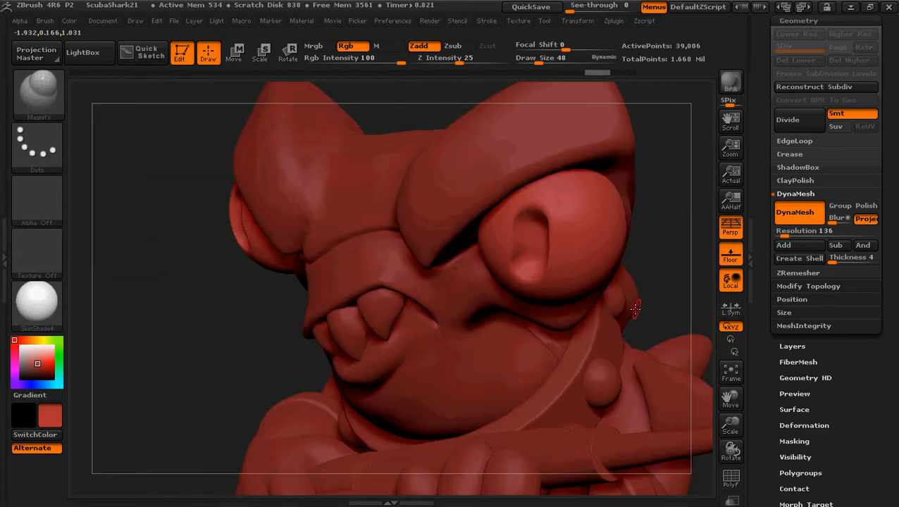
pyautogui.hotkey('ctrl', 'z')
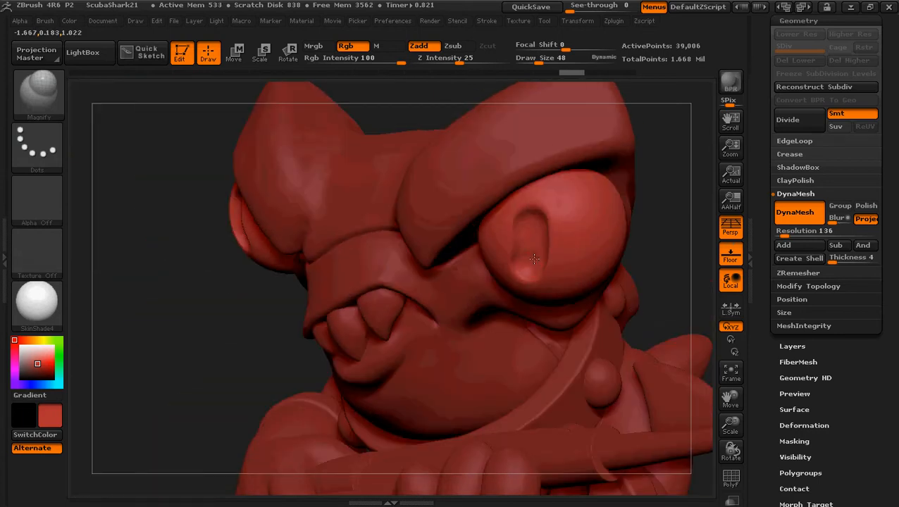
pyautogui.moveTo(534, 259); pyautogui.dragTo(535, 224)
pyautogui.hotkey('ctrl', 'z')
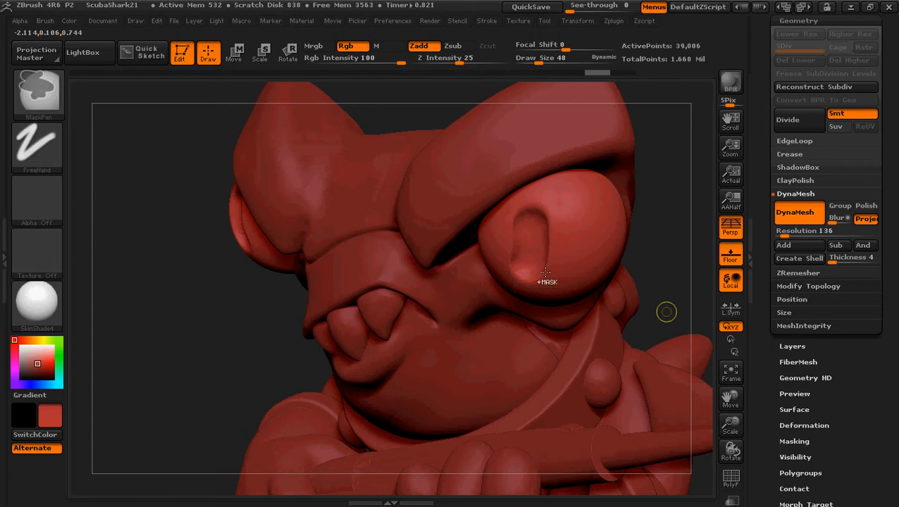
pyautogui.moveTo(528, 264); pyautogui.dragTo(533, 215)
pyautogui.moveTo(647, 267)
pyautogui.mouseDown()
pyautogui.moveTo(660, 261)
pyautogui.moveTo(674, 297)
pyautogui.moveTo(638, 323)
pyautogui.moveTo(622, 273)
pyautogui.mouseUp()
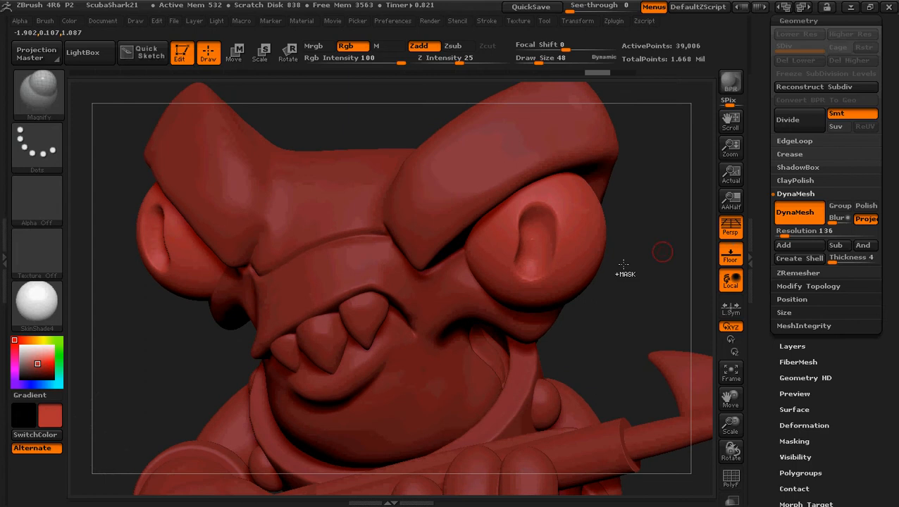
pyautogui.hotkey('ctrl', 'z')
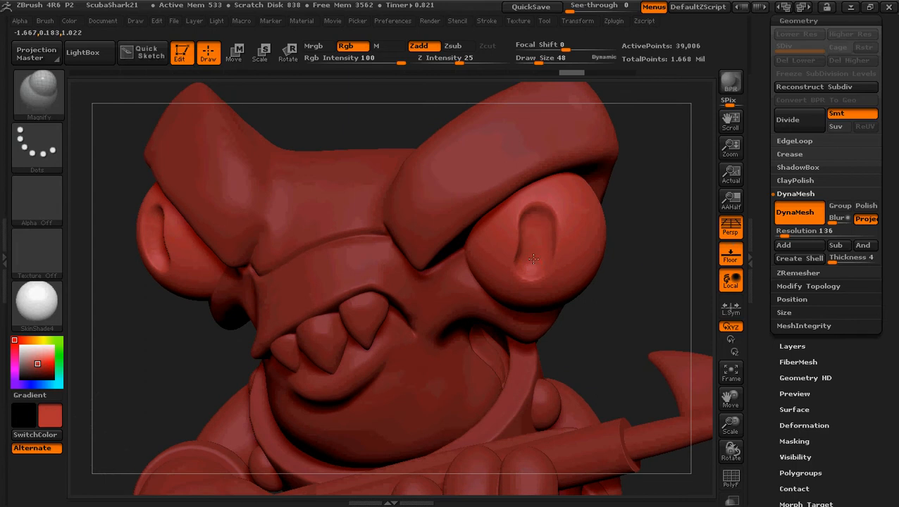
pyautogui.hotkey('ctrl', 'shift', 'z')
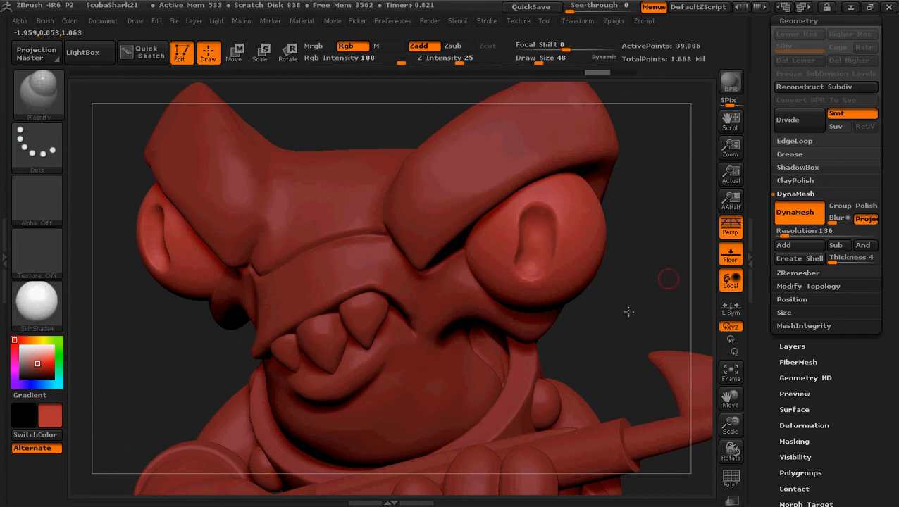
pyautogui.moveTo(646, 298); pyautogui.dragTo(331, 331)
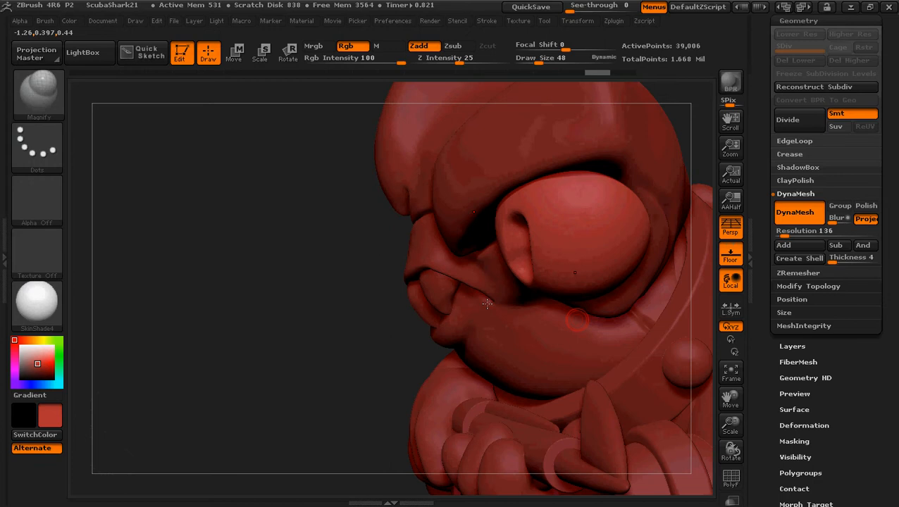
pyautogui.moveTo(372, 363)
pyautogui.mouseDown()
pyautogui.moveTo(438, 345)
pyautogui.moveTo(343, 401)
pyautogui.moveTo(336, 425)
pyautogui.moveTo(374, 322)
pyautogui.moveTo(457, 273)
pyautogui.moveTo(363, 305)
pyautogui.mouseUp()
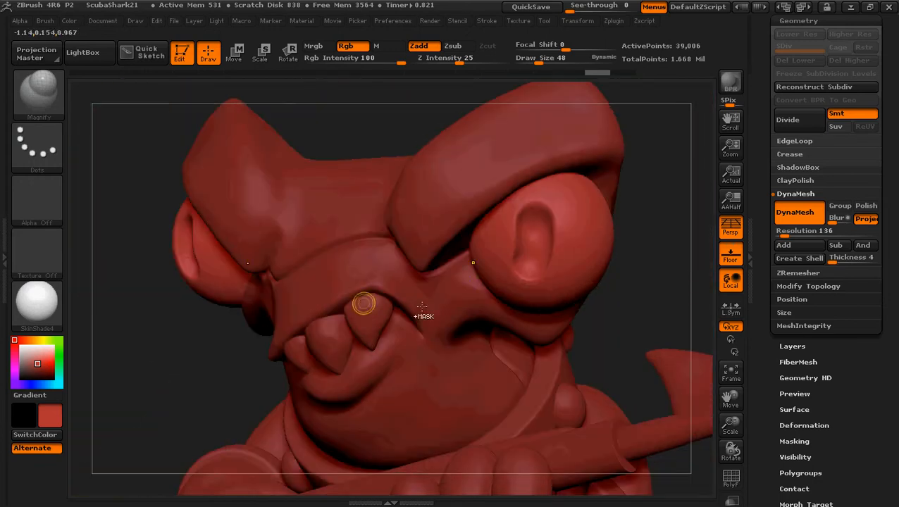
# Step: Refine the pupil recesses with light Inflat strokes at Z Intensity 8, reducing the draw size to 40
pyautogui.click(41, 101)
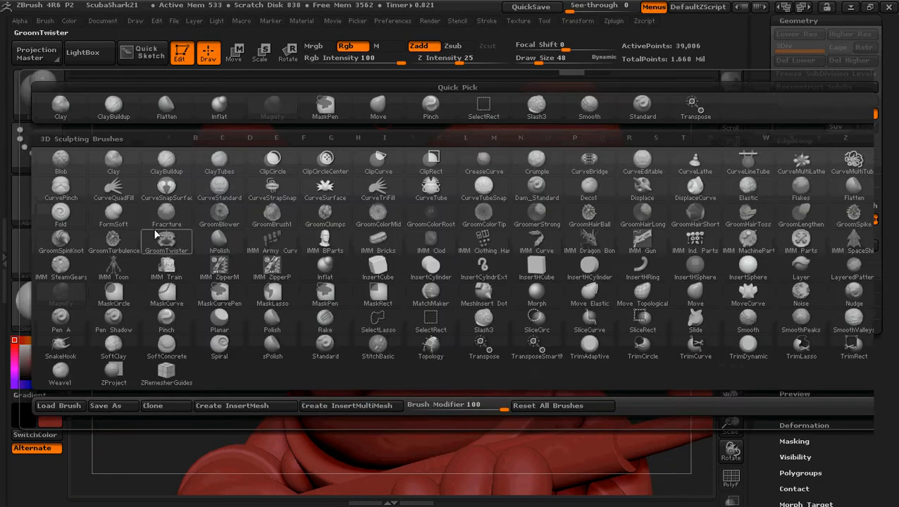
pyautogui.click(219, 105)
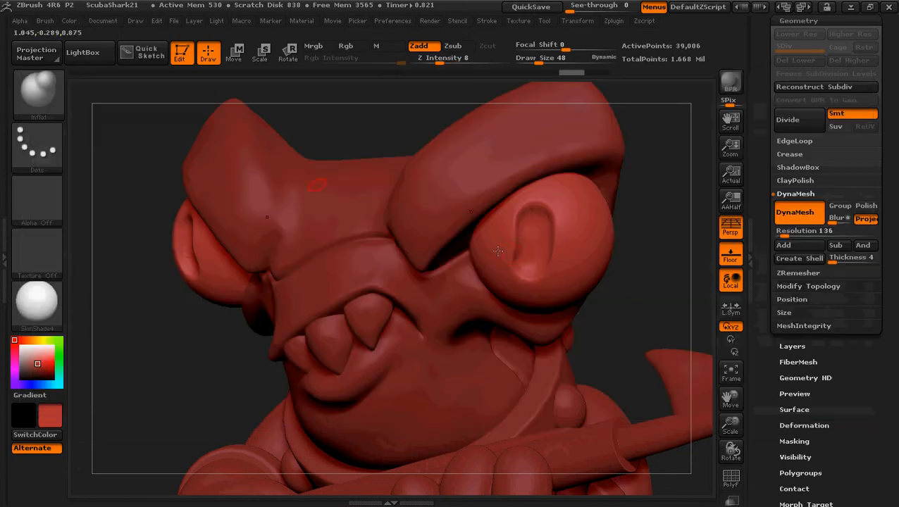
pyautogui.moveTo(654, 336); pyautogui.dragTo(536, 275)
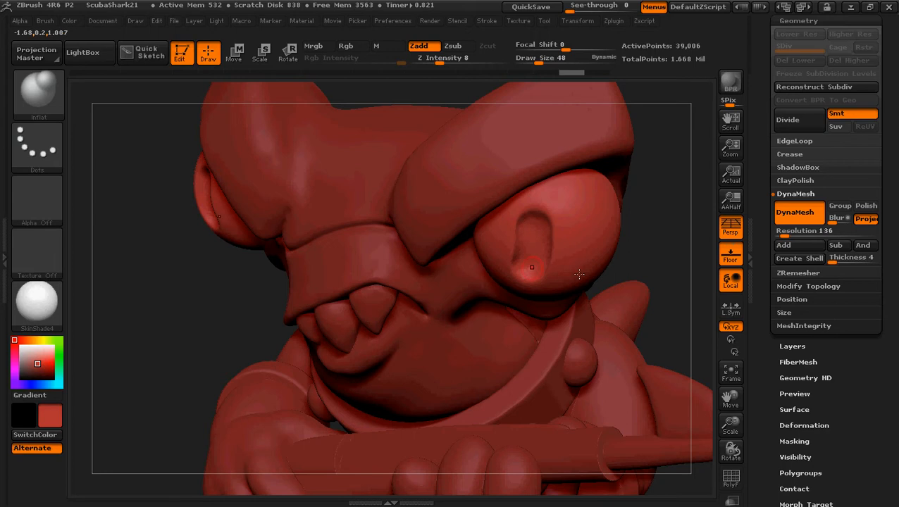
pyautogui.moveTo(656, 290); pyautogui.dragTo(692, 228)
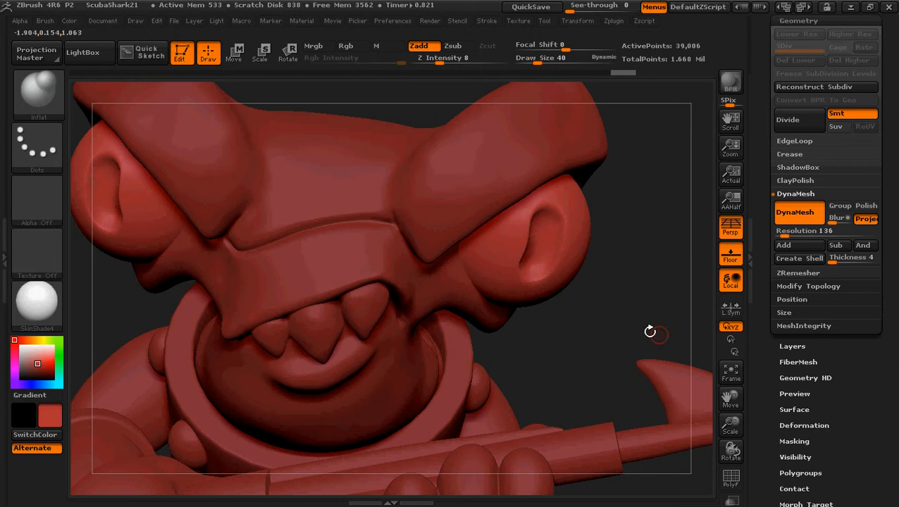
pyautogui.moveTo(615, 319); pyautogui.dragTo(614, 309)
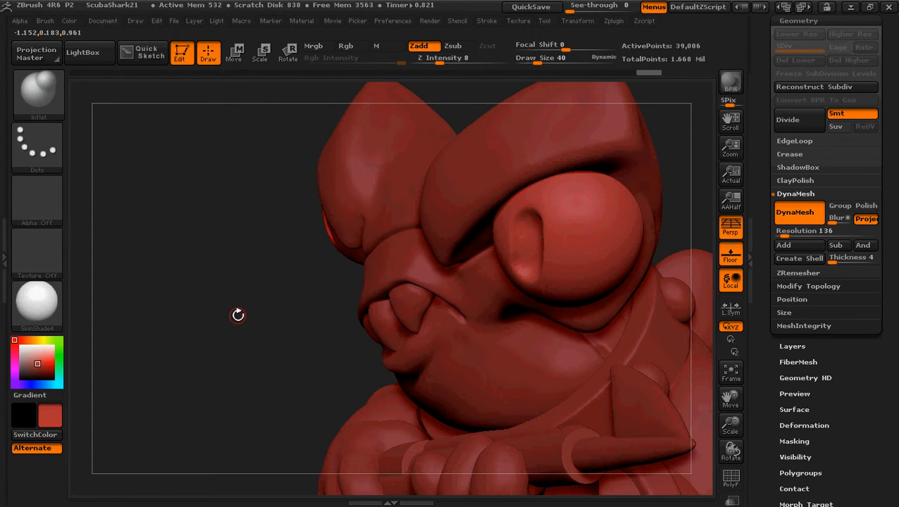
pyautogui.moveTo(239, 315)
pyautogui.mouseDown()
pyautogui.moveTo(290, 300)
pyautogui.moveTo(246, 301)
pyautogui.mouseUp()
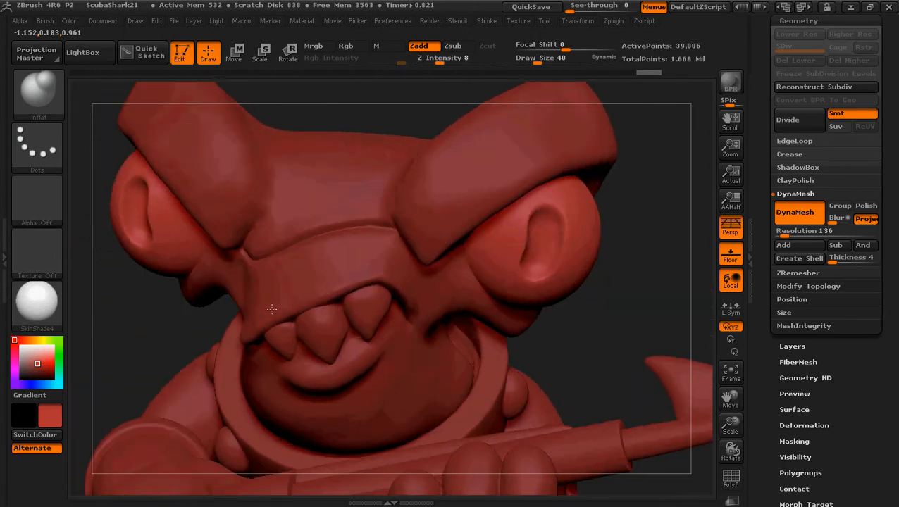
# Step: Smooth the inner surfaces of both pupil recesses along their full height
pyautogui.press('shift')
pyautogui.keyDown('shift'); pyautogui.moveTo(537, 226); pyautogui.dragTo(541, 253); pyautogui.keyUp('shift')
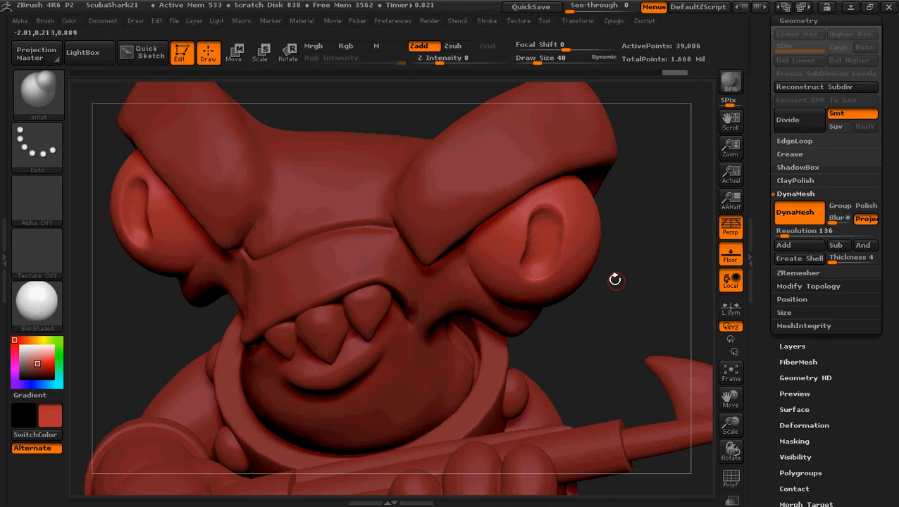
pyautogui.moveTo(648, 303)
pyautogui.mouseDown()
pyautogui.moveTo(600, 290)
pyautogui.moveTo(652, 282)
pyautogui.mouseUp()
pyautogui.keyDown('shift'); pyautogui.moveTo(548, 220); pyautogui.dragTo(552, 261); pyautogui.keyUp('shift')
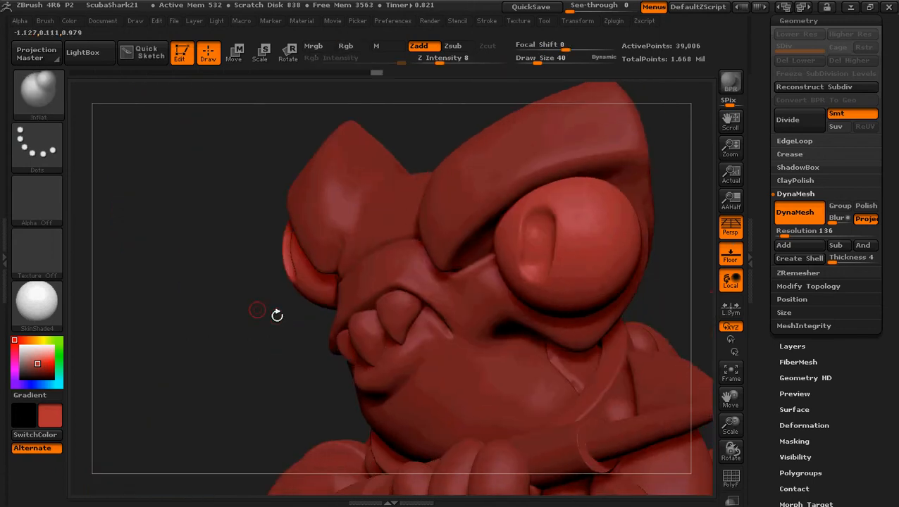
pyautogui.keyDown('shift'); pyautogui.moveTo(275, 315); pyautogui.dragTo(252, 346); pyautogui.keyUp('shift')
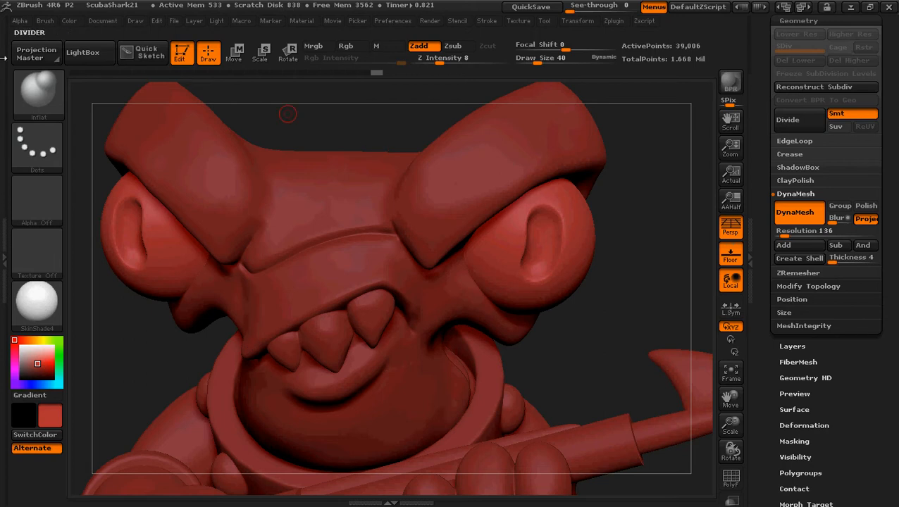
# Step: Sharpen the upper rims of both pupil recesses with the Pinch brush at Z Intensity 20 and draw size 40
pyautogui.click(37, 94)
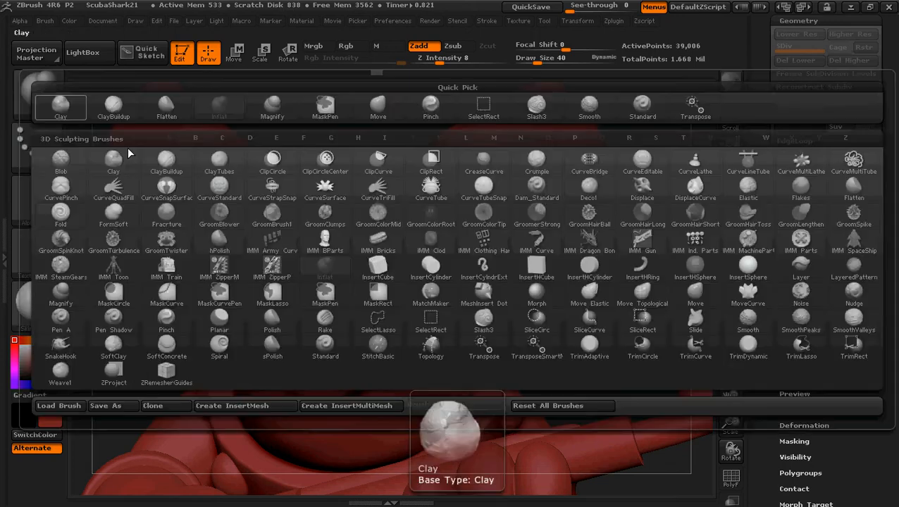
pyautogui.click(412, 113)
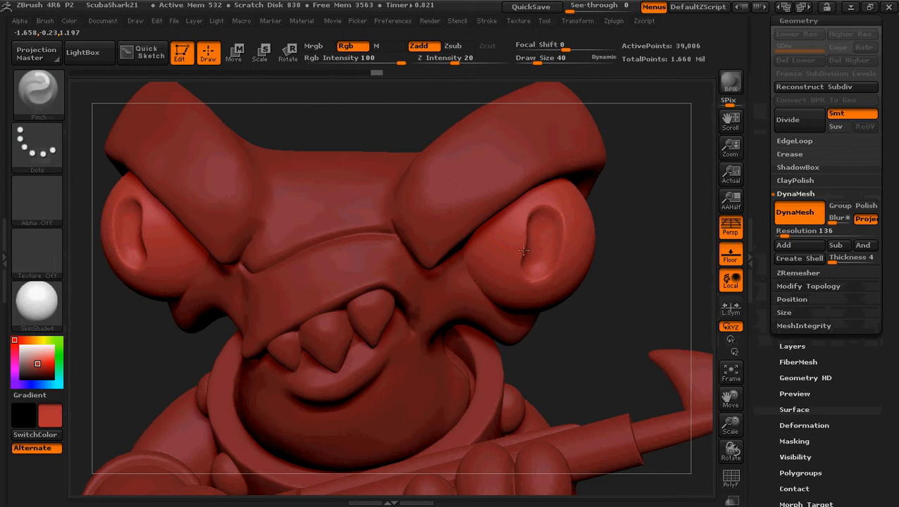
pyautogui.moveTo(529, 210); pyautogui.dragTo(553, 197)
pyautogui.moveTo(652, 234)
pyautogui.mouseDown()
pyautogui.moveTo(479, 240)
pyautogui.moveTo(574, 248)
pyautogui.mouseUp()
pyautogui.hotkey('ctrl', 'shift')
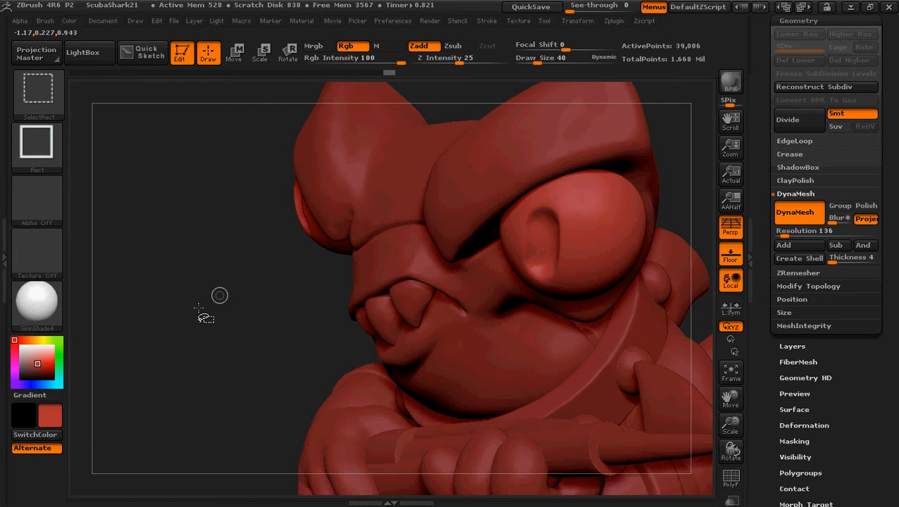
# Step: Push the upper rims of both pupil recesses into shape using the Move brush at draw size 80
pyautogui.moveTo(234, 264); pyautogui.dragTo(422, 246)
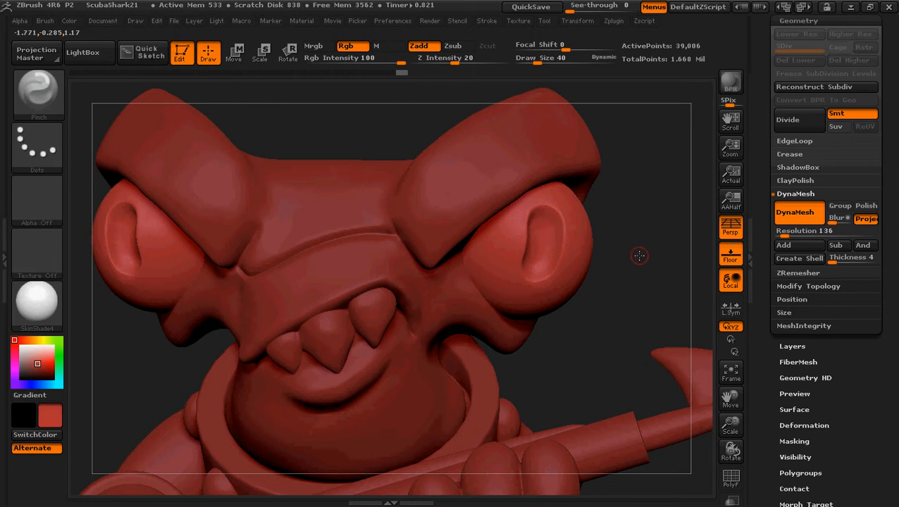
pyautogui.moveTo(605, 249); pyautogui.dragTo(603, 268)
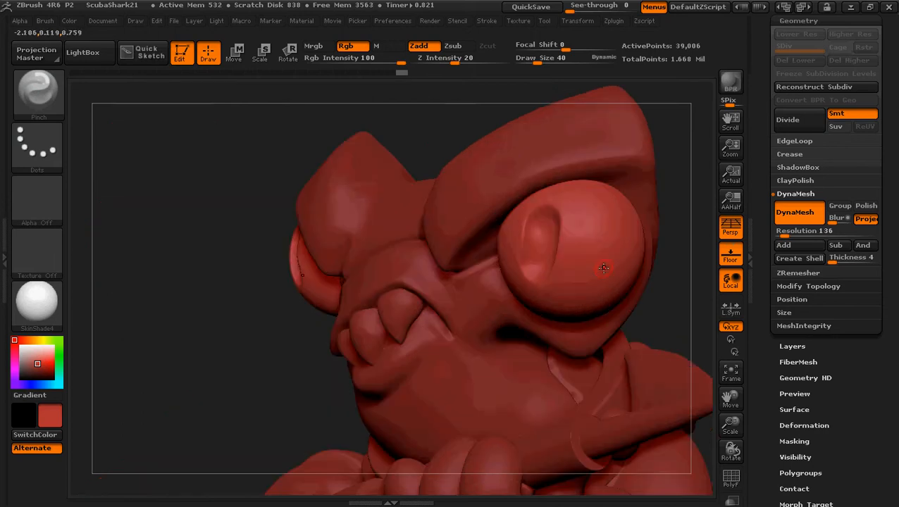
pyautogui.click(39, 91)
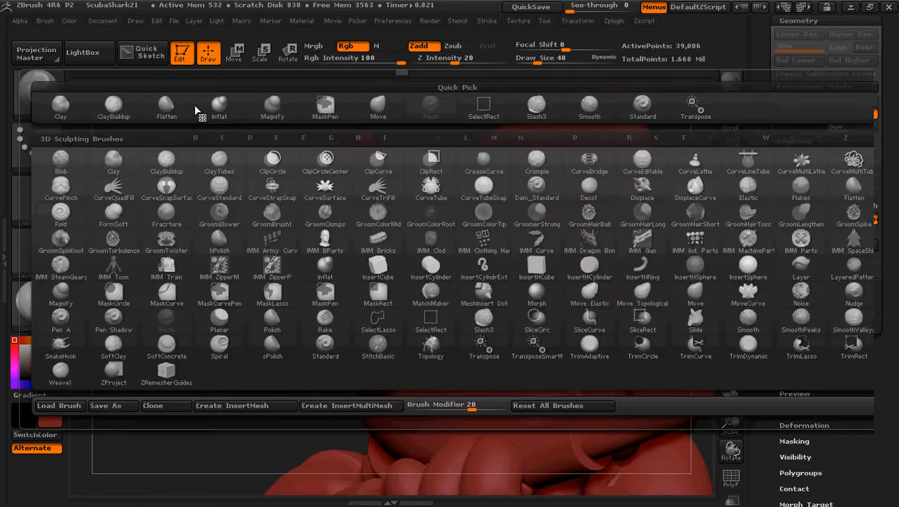
pyautogui.click(377, 106)
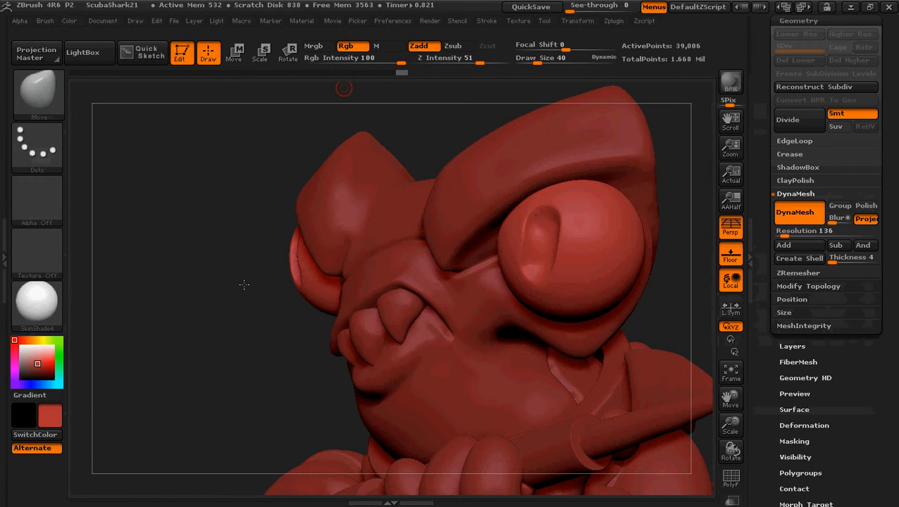
pyautogui.moveTo(207, 308); pyautogui.dragTo(187, 339)
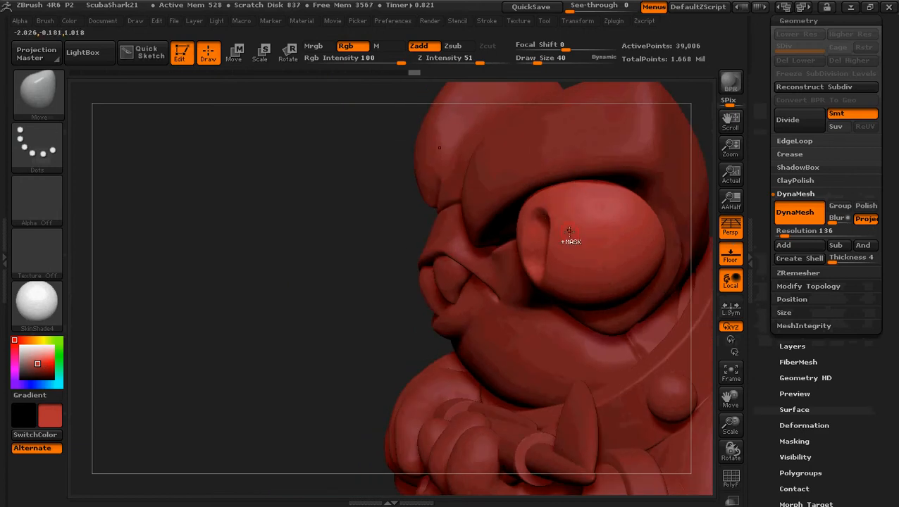
pyautogui.press(']')
pyautogui.moveTo(550, 212); pyautogui.dragTo(524, 200)
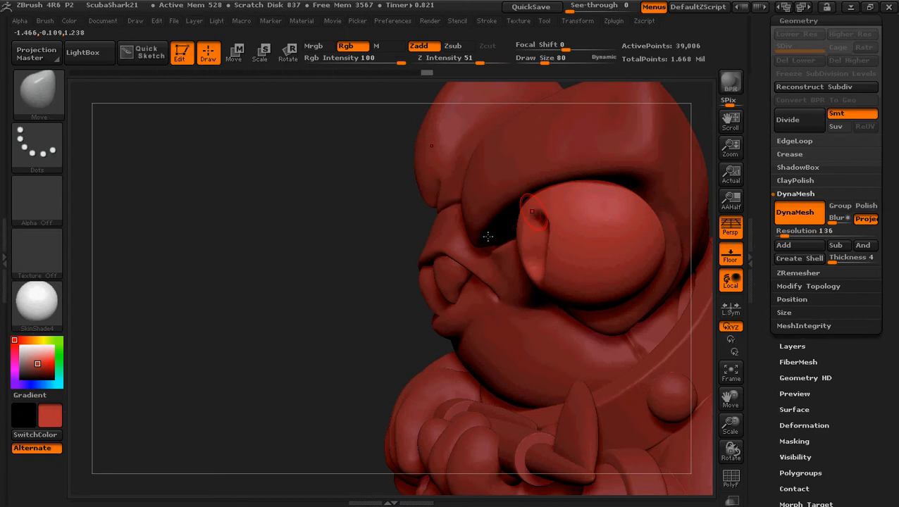
pyautogui.moveTo(366, 289)
pyautogui.mouseDown()
pyautogui.moveTo(392, 290)
pyautogui.moveTo(557, 219)
pyautogui.mouseUp()
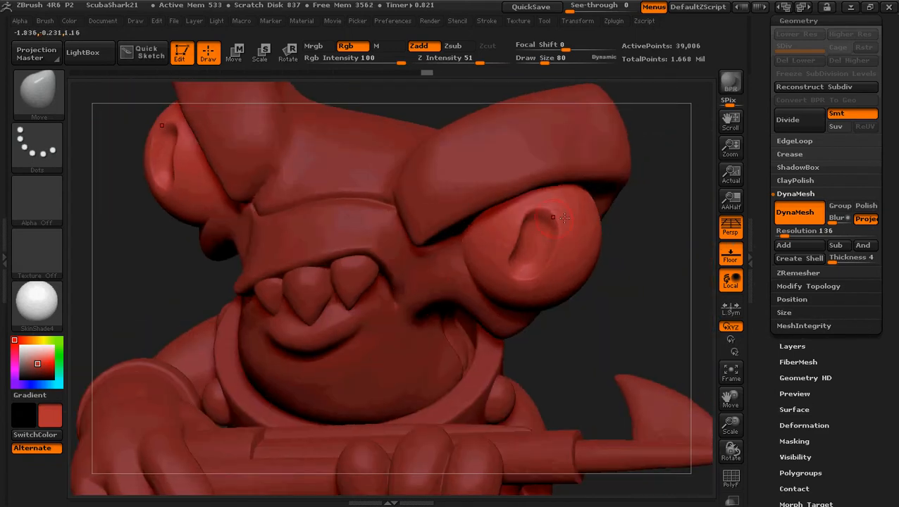
# Step: Even out the outlines of both pupils with Move strokes around their rims, judging the shape from the front and below
pyautogui.press('ctrl')
pyautogui.moveTo(662, 301); pyautogui.dragTo(664, 274)
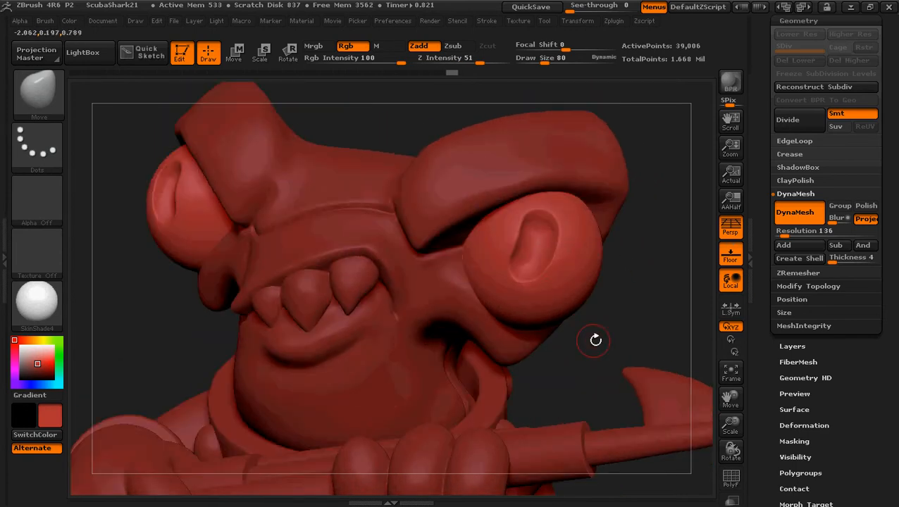
pyautogui.moveTo(606, 335); pyautogui.dragTo(555, 293)
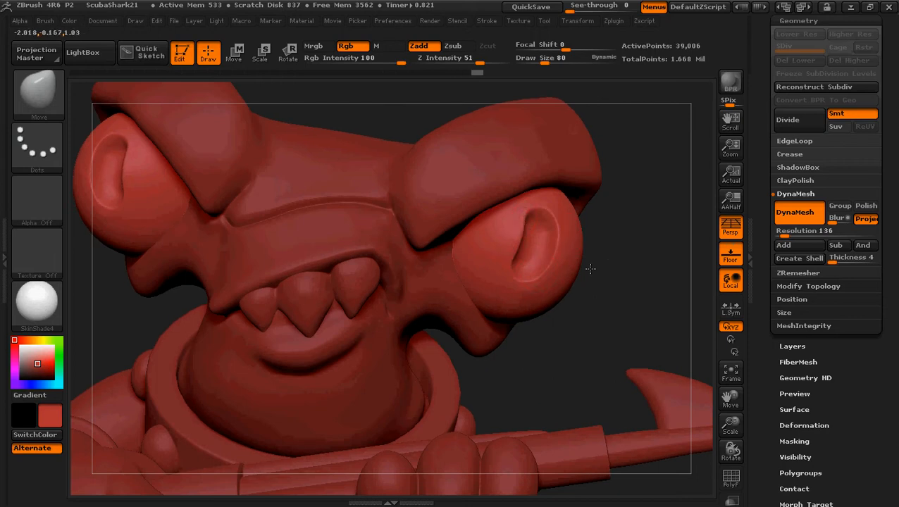
pyautogui.moveTo(598, 264)
pyautogui.mouseDown()
pyautogui.moveTo(518, 257)
pyautogui.moveTo(520, 271)
pyautogui.moveTo(615, 273)
pyautogui.moveTo(618, 236)
pyautogui.moveTo(634, 232)
pyautogui.moveTo(626, 224)
pyautogui.moveTo(526, 284)
pyautogui.mouseUp()
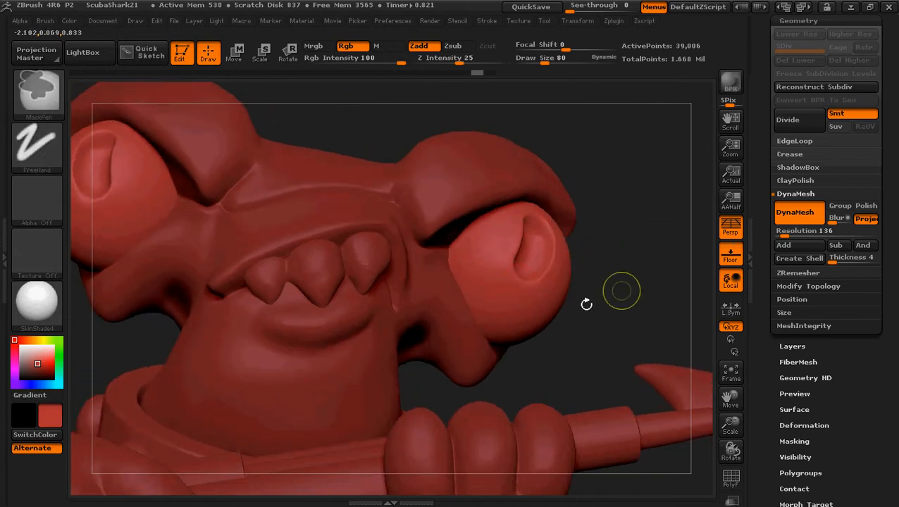
pyautogui.moveTo(580, 297); pyautogui.dragTo(539, 289)
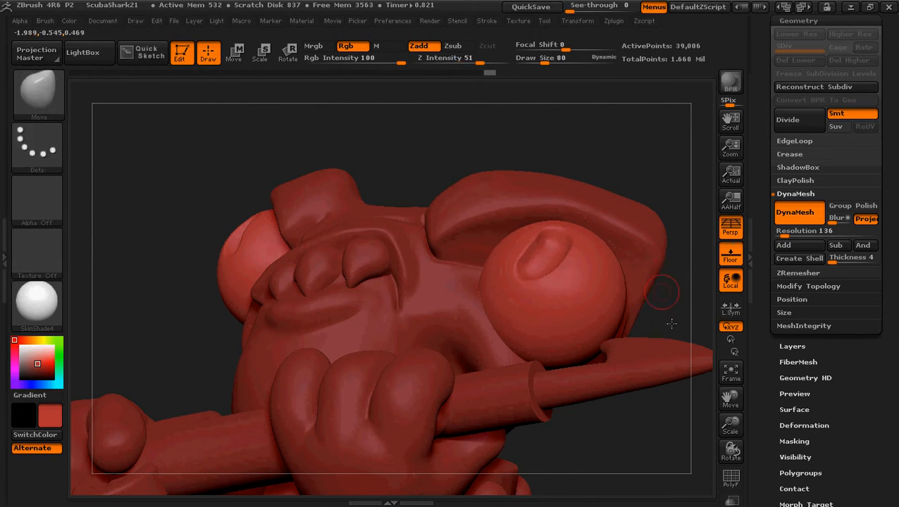
pyautogui.moveTo(672, 323)
pyautogui.mouseDown()
pyautogui.moveTo(657, 371)
pyautogui.moveTo(682, 367)
pyautogui.moveTo(577, 293)
pyautogui.mouseUp()
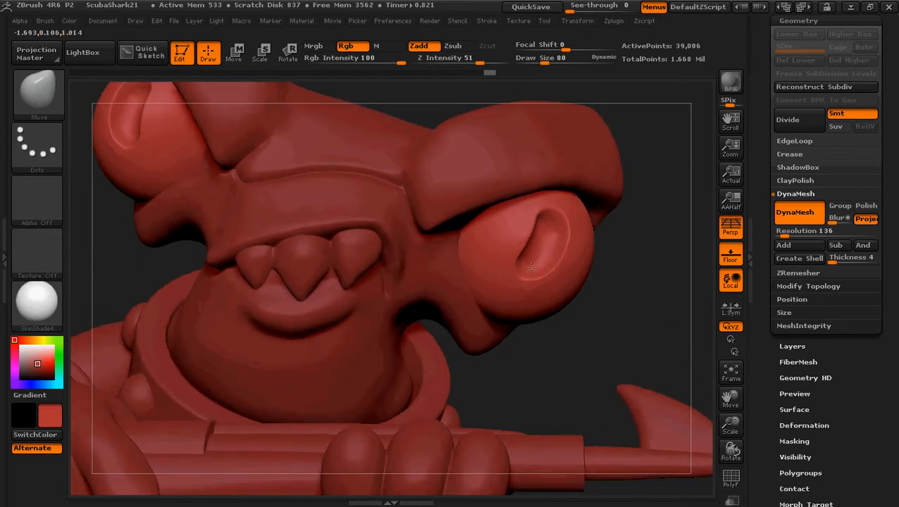
# Step: Refine the upper curves and lower ends of both pupil recesses with small Move strokes at draw size 80
pyautogui.moveTo(638, 331)
pyautogui.mouseDown()
pyautogui.moveTo(647, 283)
pyautogui.moveTo(638, 296)
pyautogui.mouseUp()
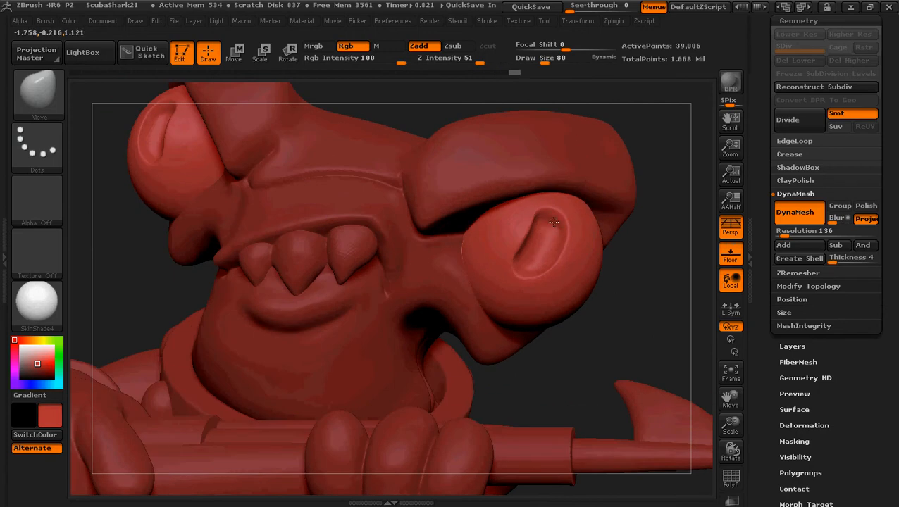
pyautogui.moveTo(618, 315)
pyautogui.mouseDown()
pyautogui.moveTo(610, 321)
pyautogui.moveTo(645, 314)
pyautogui.moveTo(619, 303)
pyautogui.mouseUp()
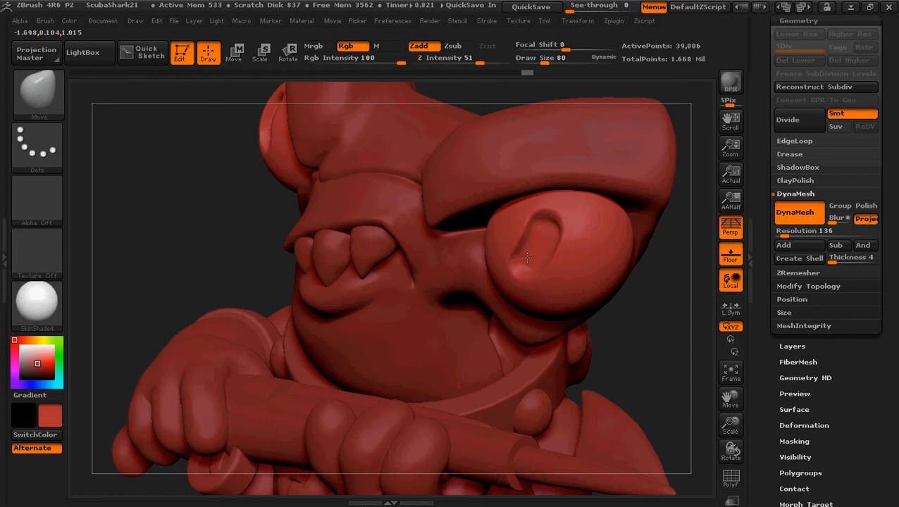
pyautogui.moveTo(666, 311)
pyautogui.mouseDown()
pyautogui.moveTo(675, 380)
pyautogui.moveTo(688, 367)
pyautogui.moveTo(588, 263)
pyautogui.mouseUp()
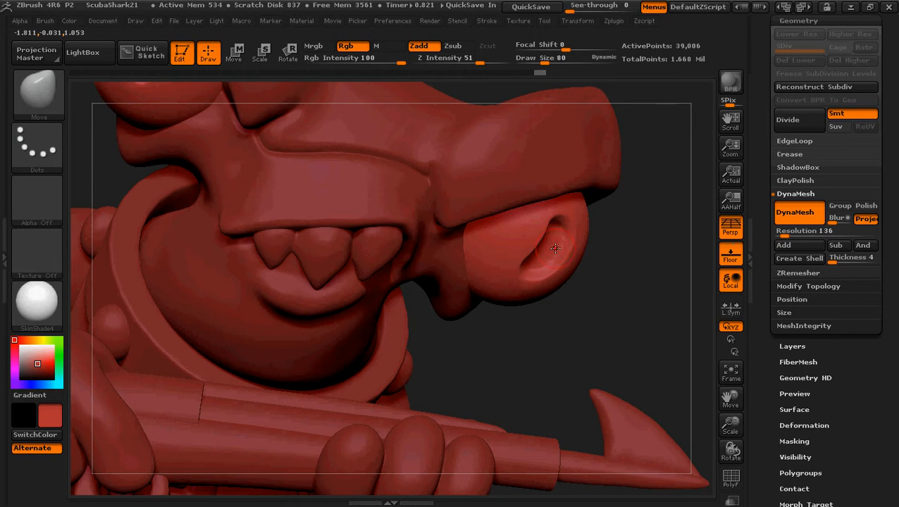
pyautogui.moveTo(616, 341)
pyautogui.mouseDown()
pyautogui.moveTo(603, 346)
pyautogui.moveTo(638, 330)
pyautogui.mouseUp()
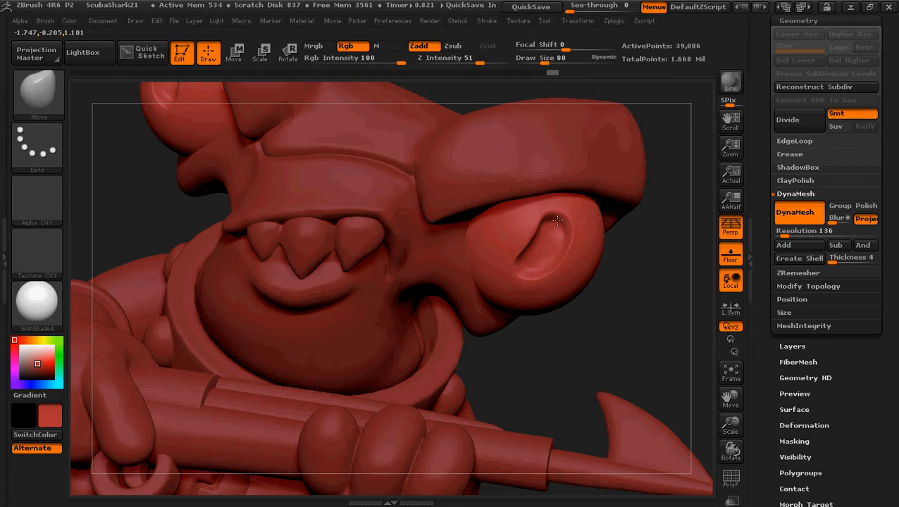
pyautogui.moveTo(604, 273)
pyautogui.mouseDown()
pyautogui.moveTo(617, 305)
pyautogui.moveTo(653, 261)
pyautogui.moveTo(633, 252)
pyautogui.mouseUp()
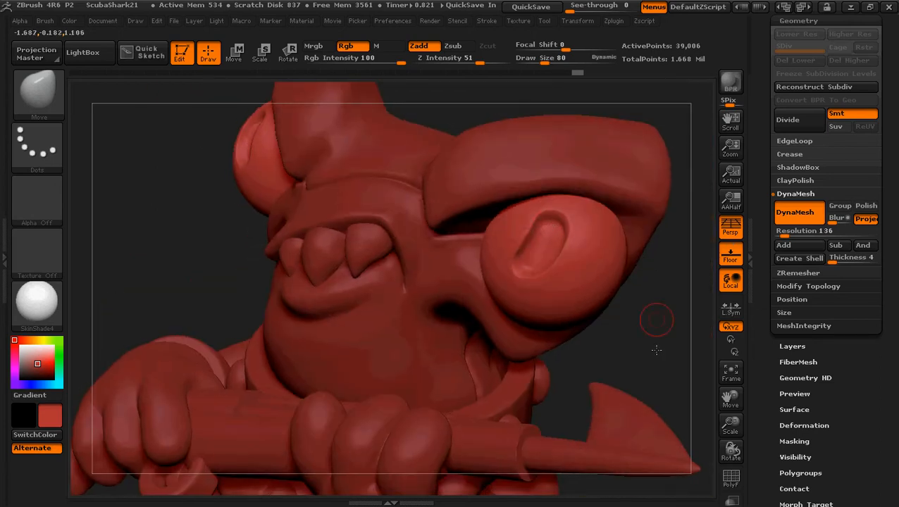
pyautogui.moveTo(655, 349)
pyautogui.mouseDown()
pyautogui.moveTo(608, 345)
pyautogui.moveTo(620, 378)
pyautogui.moveTo(634, 375)
pyautogui.moveTo(650, 297)
pyautogui.mouseUp()
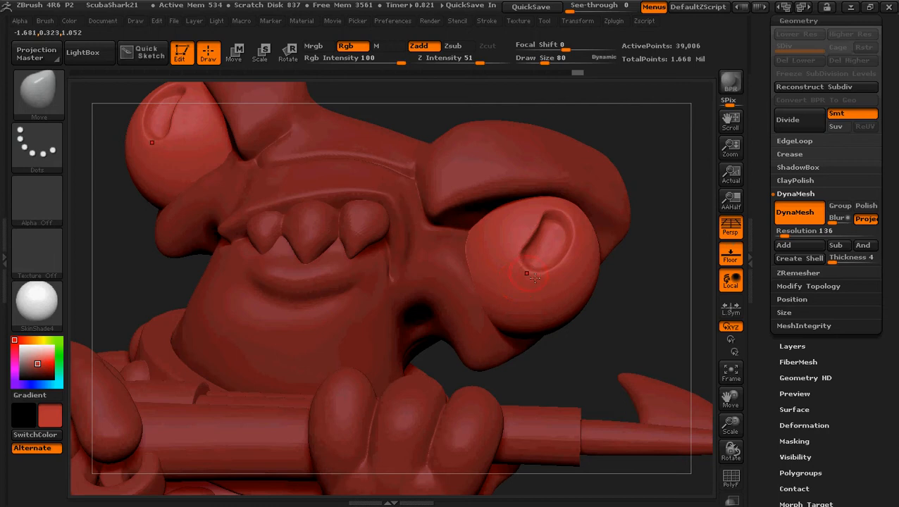
pyautogui.moveTo(663, 328)
pyautogui.mouseDown()
pyautogui.moveTo(614, 278)
pyautogui.moveTo(612, 193)
pyautogui.moveTo(618, 375)
pyautogui.moveTo(634, 435)
pyautogui.moveTo(616, 178)
pyautogui.moveTo(634, 274)
pyautogui.moveTo(583, 371)
pyautogui.mouseUp()
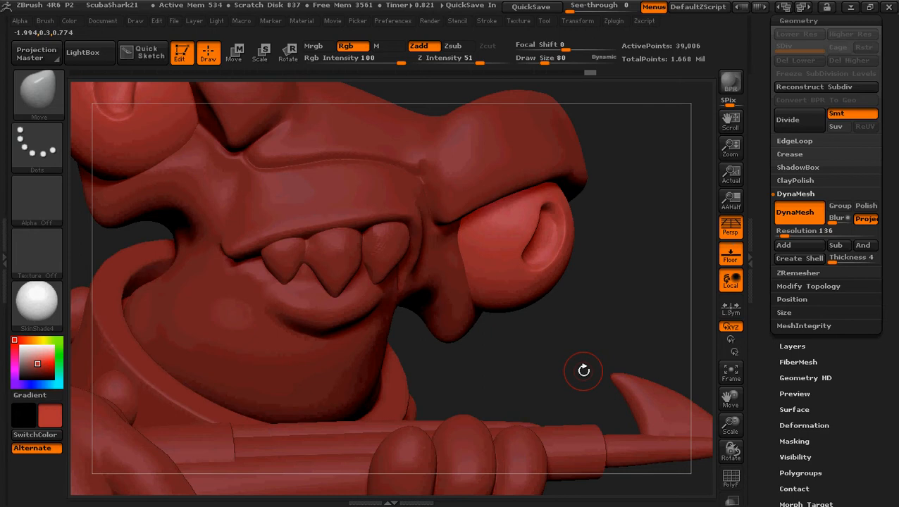
# Step: Examine the full character from the front and side to judge how the pupils read at a distance
pyautogui.keyDown('alt'); pyautogui.moveTo(555, 329); pyautogui.dragTo(519, 280); pyautogui.keyUp('alt')
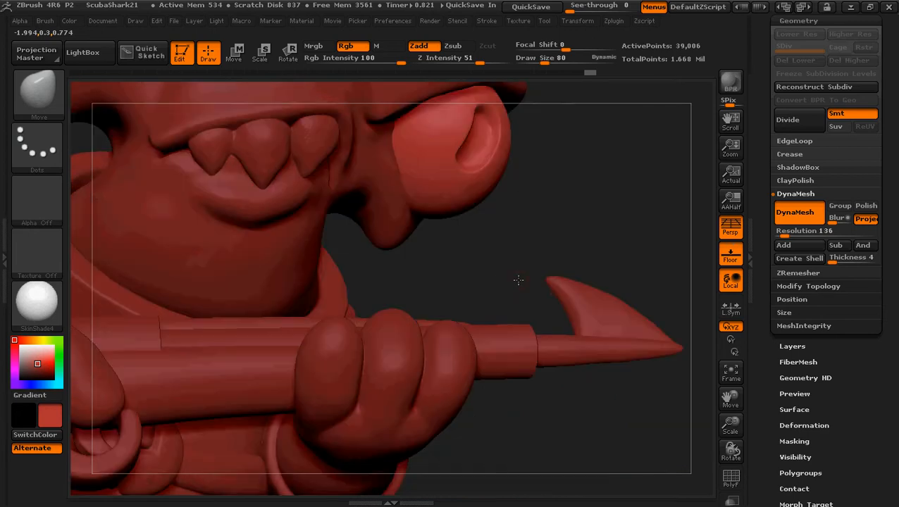
pyautogui.press('ctrl')
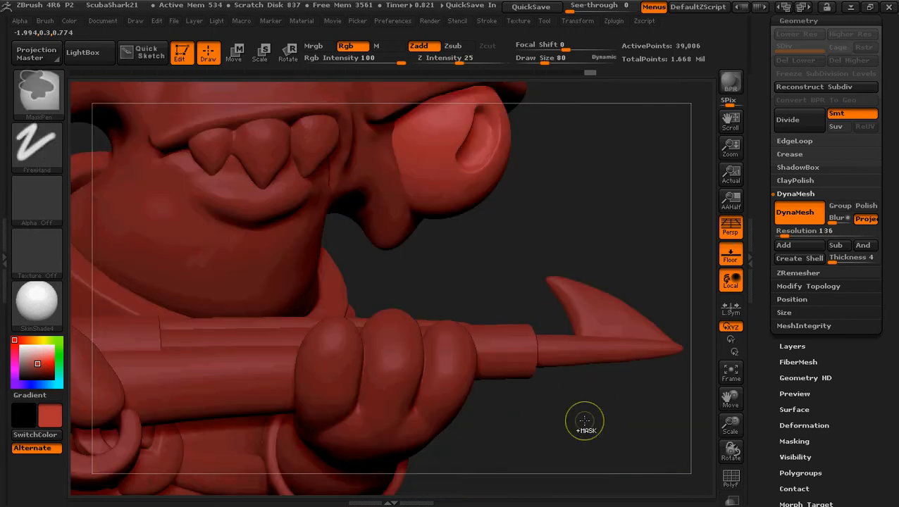
pyautogui.keyDown('ctrl'); pyautogui.moveTo(545, 380); pyautogui.dragTo(478, 264, button='right'); pyautogui.keyUp('ctrl')
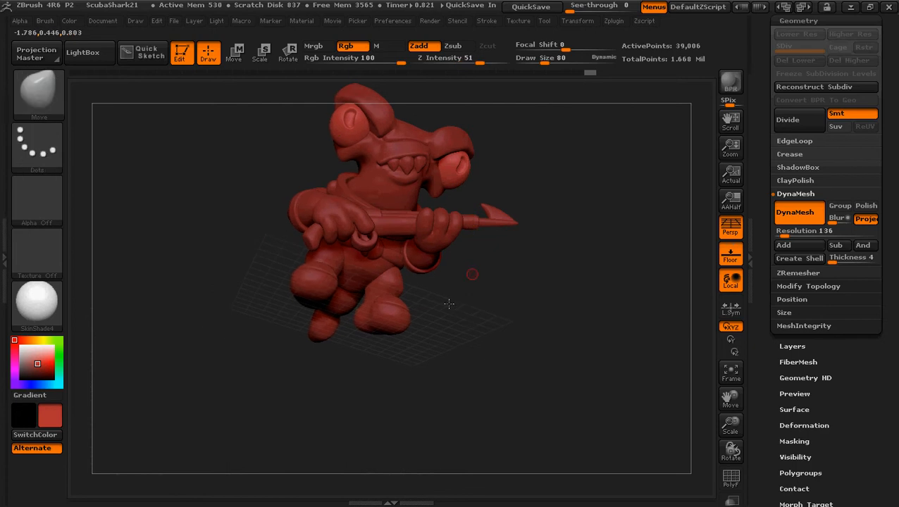
pyautogui.moveTo(472, 274); pyautogui.dragTo(506, 331)
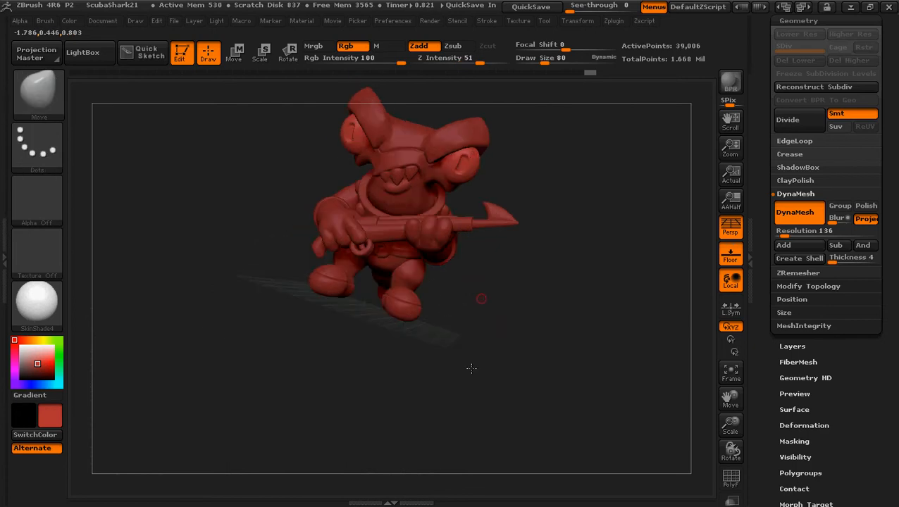
pyautogui.moveTo(471, 367)
pyautogui.mouseDown()
pyautogui.moveTo(477, 383)
pyautogui.moveTo(487, 367)
pyautogui.moveTo(480, 356)
pyautogui.mouseUp()
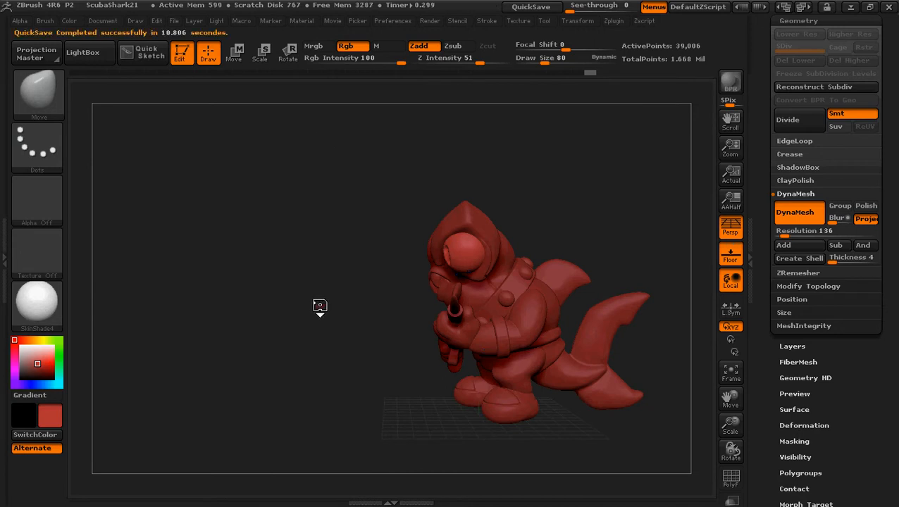
pyautogui.moveTo(343, 305); pyautogui.dragTo(511, 374)
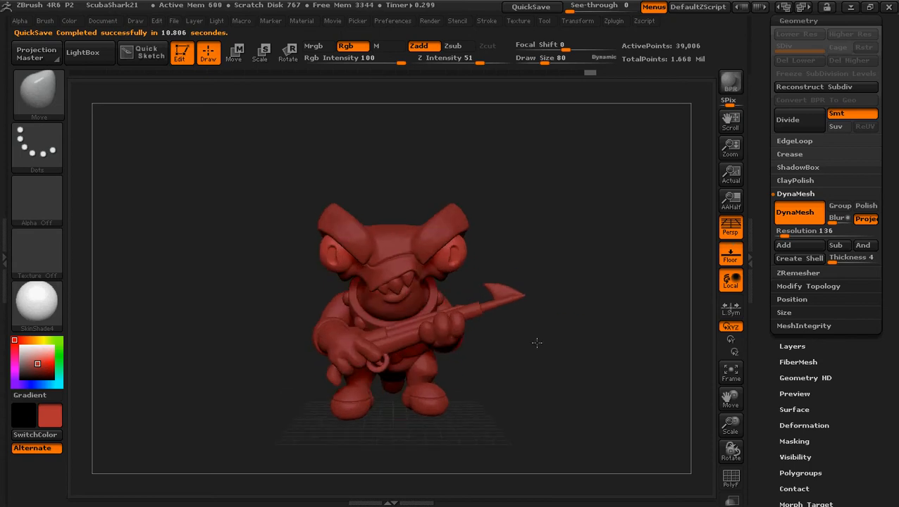
pyautogui.moveTo(536, 343); pyautogui.dragTo(519, 357)
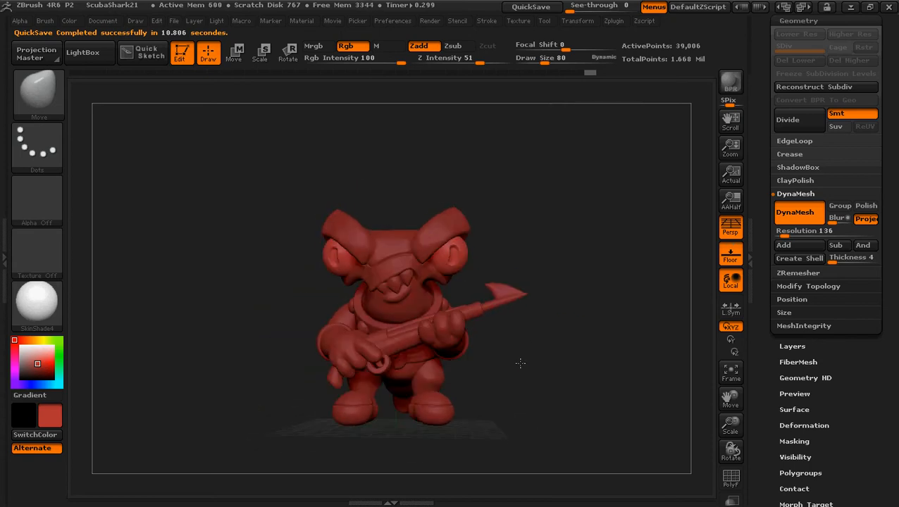
# Step: Enlarge the Move brush to draw size 132 and adjust the top and bottom ends of both pupils
pyautogui.keyDown('ctrl'); pyautogui.moveTo(588, 310); pyautogui.dragTo(623, 418, button='right'); pyautogui.keyUp('ctrl')
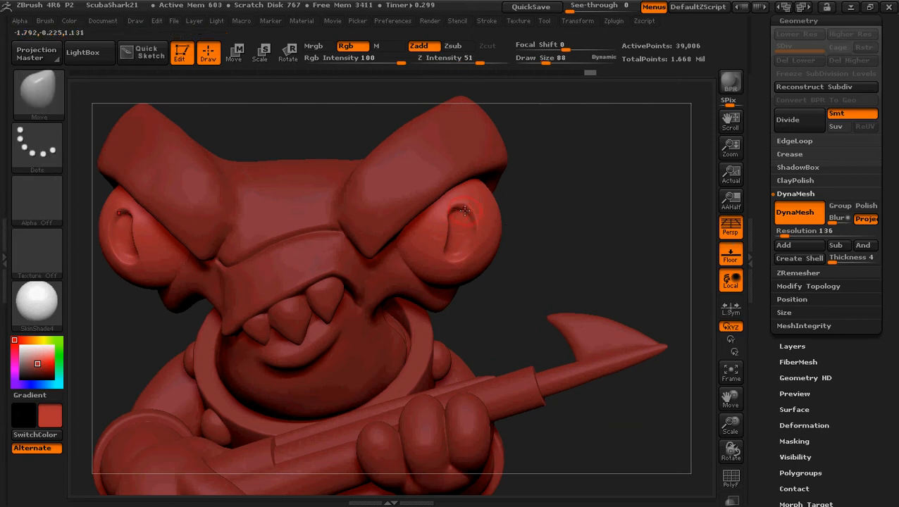
pyautogui.press(']')
pyautogui.press(']')
pyautogui.press(']')
pyautogui.press(']')
pyautogui.press(']')
pyautogui.moveTo(465, 212)
pyautogui.mouseDown()
pyautogui.moveTo(475, 213)
pyautogui.moveTo(451, 201)
pyautogui.mouseUp()
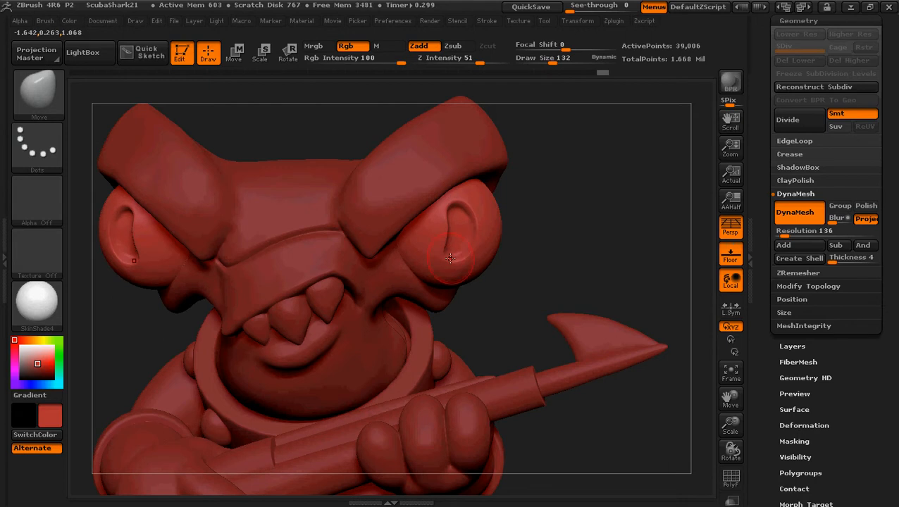
pyautogui.moveTo(449, 273); pyautogui.dragTo(450, 267)
# Step: Adjust the lower edges of both pupil recesses with broad Move strokes at draw size 132, working from side and three-quarter angles
pyautogui.moveTo(575, 209)
pyautogui.mouseDown()
pyautogui.moveTo(528, 281)
pyautogui.moveTo(510, 278)
pyautogui.moveTo(531, 274)
pyautogui.moveTo(462, 280)
pyautogui.mouseUp()
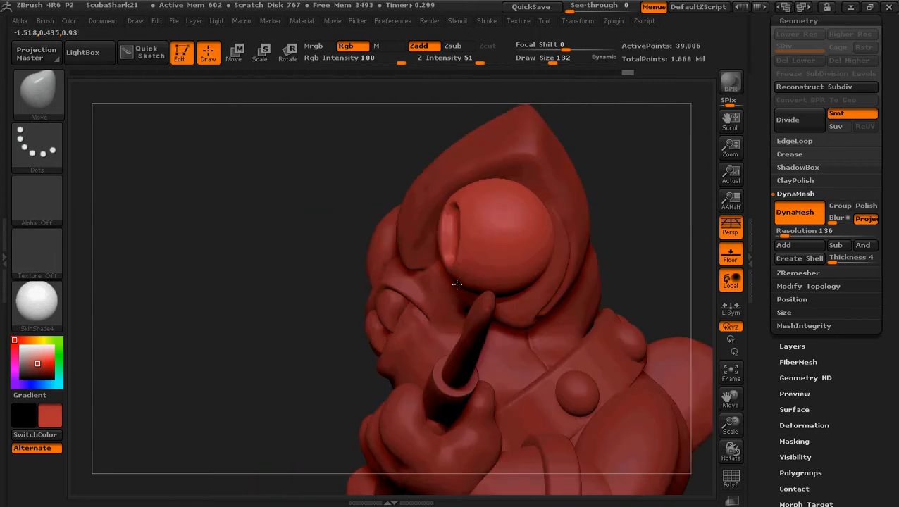
pyautogui.moveTo(301, 300); pyautogui.dragTo(478, 300)
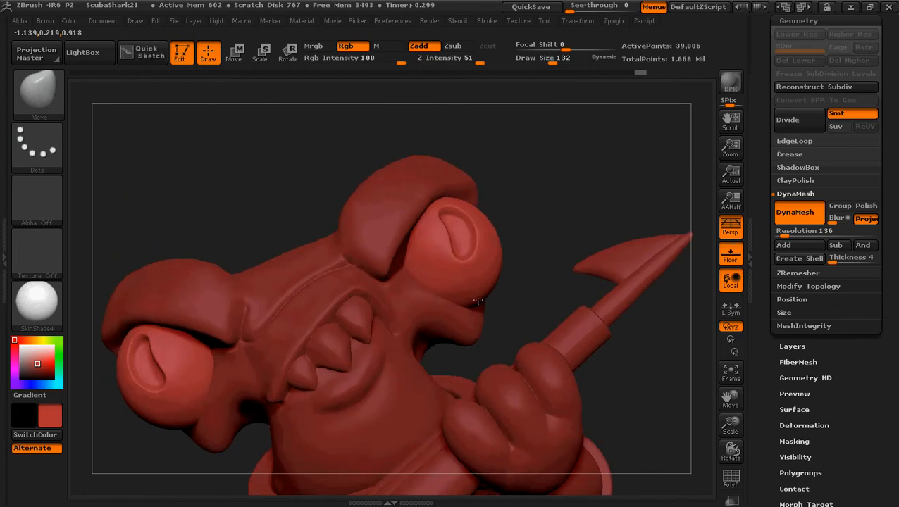
pyautogui.press('shift')
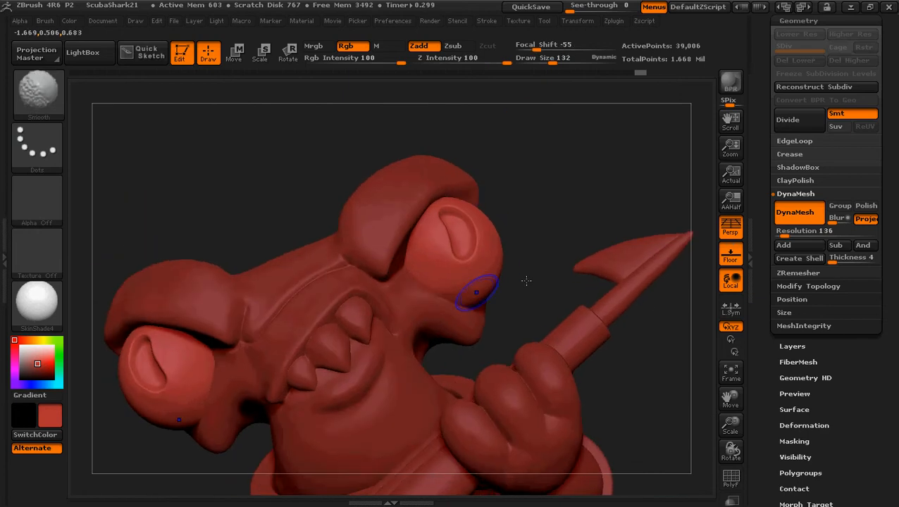
pyautogui.moveTo(579, 187); pyautogui.dragTo(549, 254)
pyautogui.moveTo(541, 293)
pyautogui.mouseDown()
pyautogui.moveTo(522, 294)
pyautogui.moveTo(585, 257)
pyautogui.moveTo(518, 234)
pyautogui.moveTo(574, 248)
pyautogui.moveTo(603, 341)
pyautogui.mouseUp()
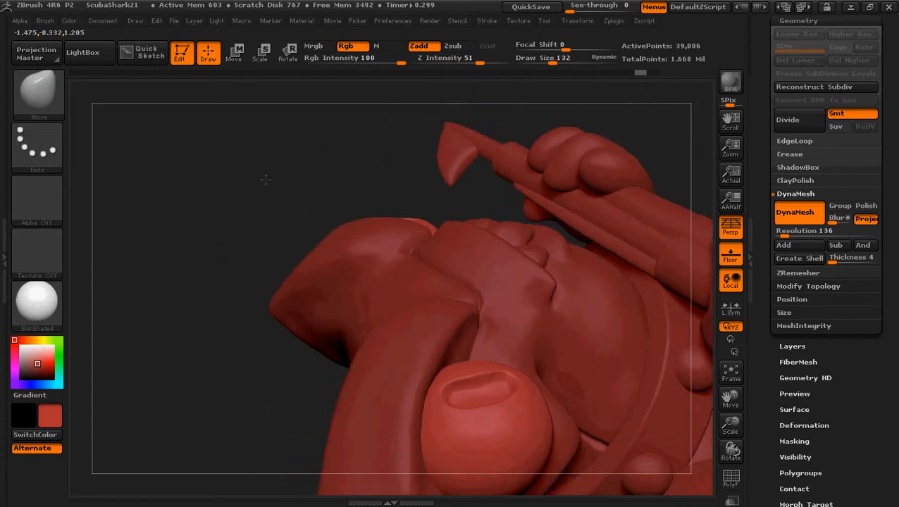
pyautogui.moveTo(266, 179)
pyautogui.mouseDown()
pyautogui.moveTo(277, 287)
pyautogui.moveTo(247, 347)
pyautogui.moveTo(206, 390)
pyautogui.moveTo(321, 325)
pyautogui.mouseUp()
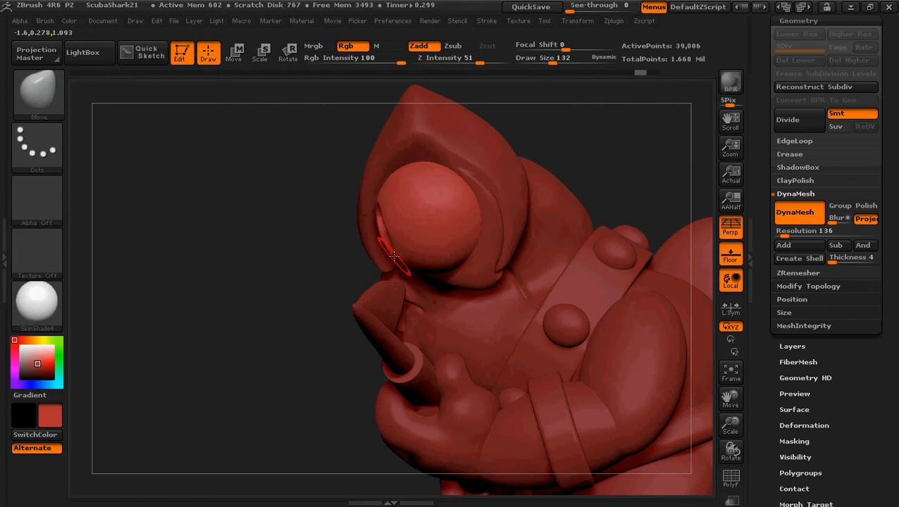
pyautogui.moveTo(394, 256); pyautogui.dragTo(399, 255)
pyautogui.moveTo(248, 239)
pyautogui.mouseDown()
pyautogui.moveTo(264, 226)
pyautogui.moveTo(426, 301)
pyautogui.mouseUp()
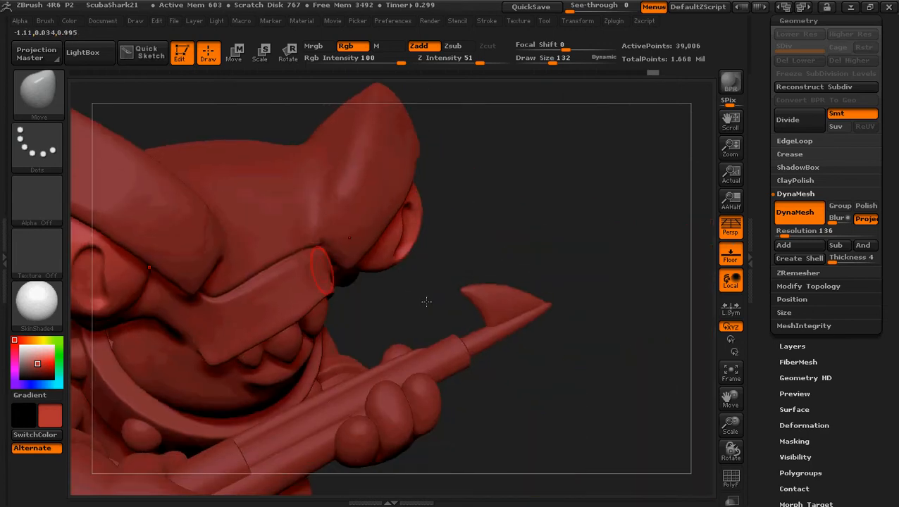
pyautogui.moveTo(405, 259); pyautogui.dragTo(398, 260)
pyautogui.moveTo(459, 223)
pyautogui.mouseDown()
pyautogui.moveTo(352, 201)
pyautogui.moveTo(338, 186)
pyautogui.mouseUp()
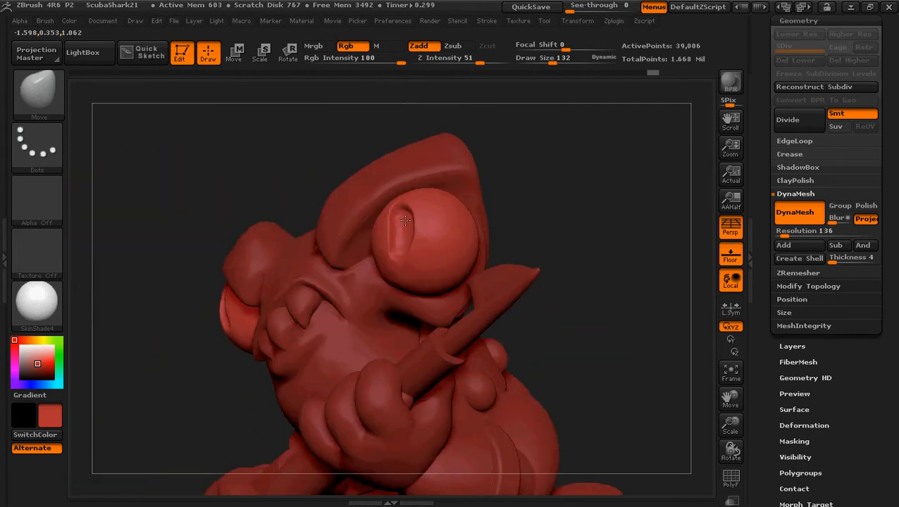
# Step: Smooth the eyeball surface just below the pupil recess at draw size 132
pyautogui.moveTo(405, 221); pyautogui.dragTo(510, 255)
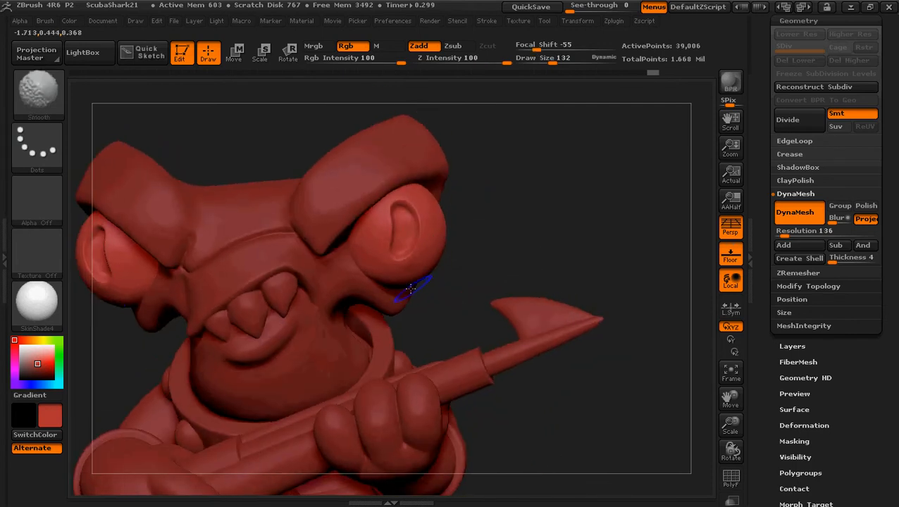
pyautogui.keyDown('shift'); pyautogui.moveTo(408, 274); pyautogui.dragTo(406, 276); pyautogui.keyUp('shift')
pyautogui.moveTo(542, 210)
pyautogui.mouseDown()
pyautogui.moveTo(582, 234)
pyautogui.moveTo(541, 207)
pyautogui.mouseUp()
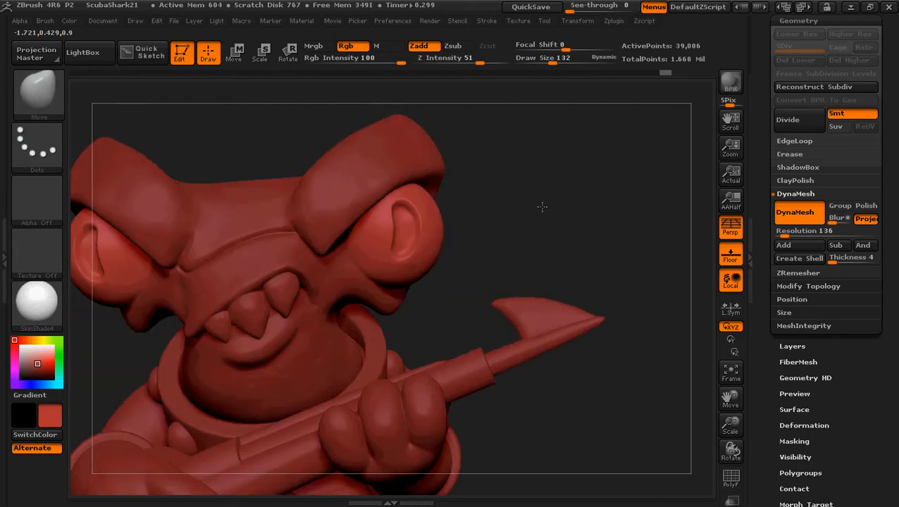
# Step: Compare the full character's eyes with the Scuba Shark concept picture in Windows Photo Viewer, and return to ZBrush
pyautogui.keyDown('ctrl'); pyautogui.moveTo(625, 395); pyautogui.dragTo(563, 292, button='right'); pyautogui.keyUp('ctrl')
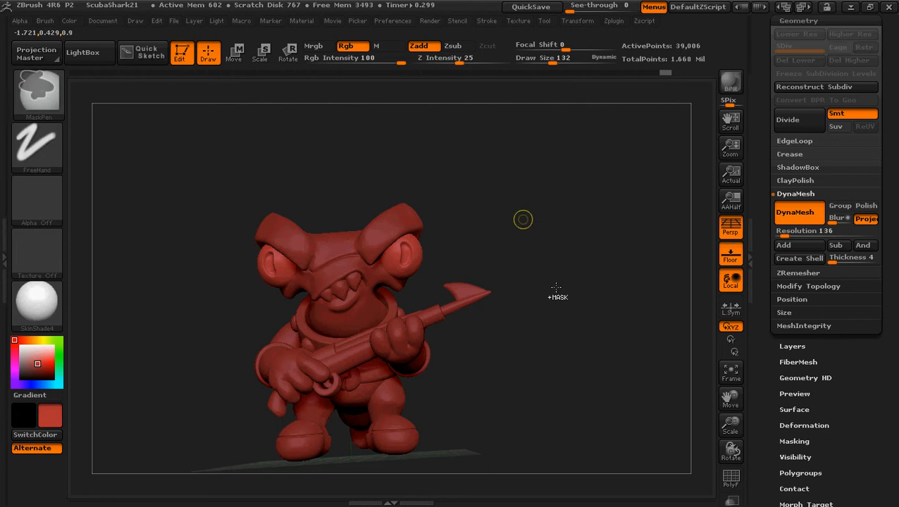
pyautogui.keyDown('ctrl'); pyautogui.moveTo(522, 220); pyautogui.dragTo(559, 292, button='right'); pyautogui.keyUp('ctrl')
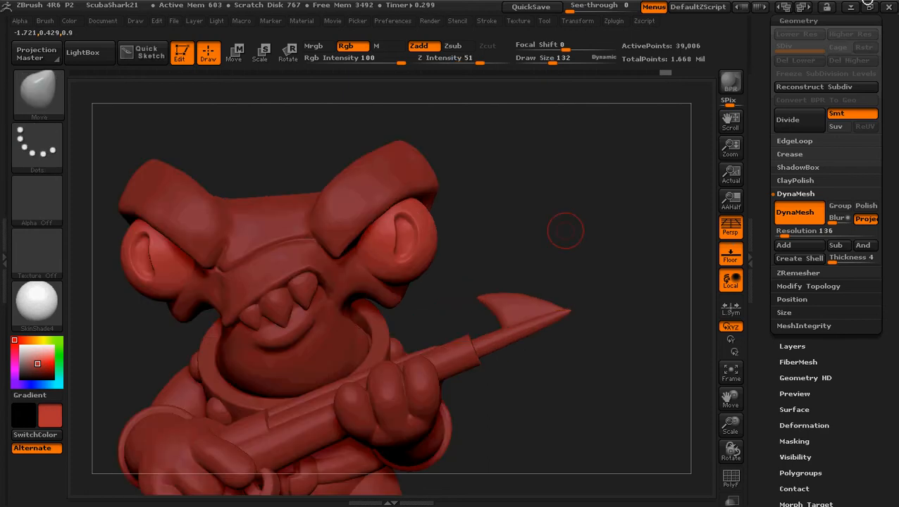
pyautogui.click(849, 7)
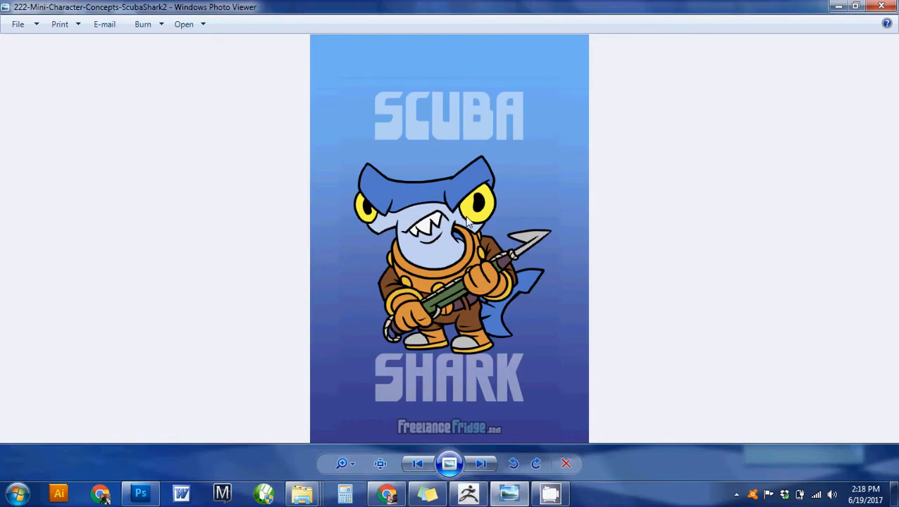
pyautogui.moveTo(469, 502)
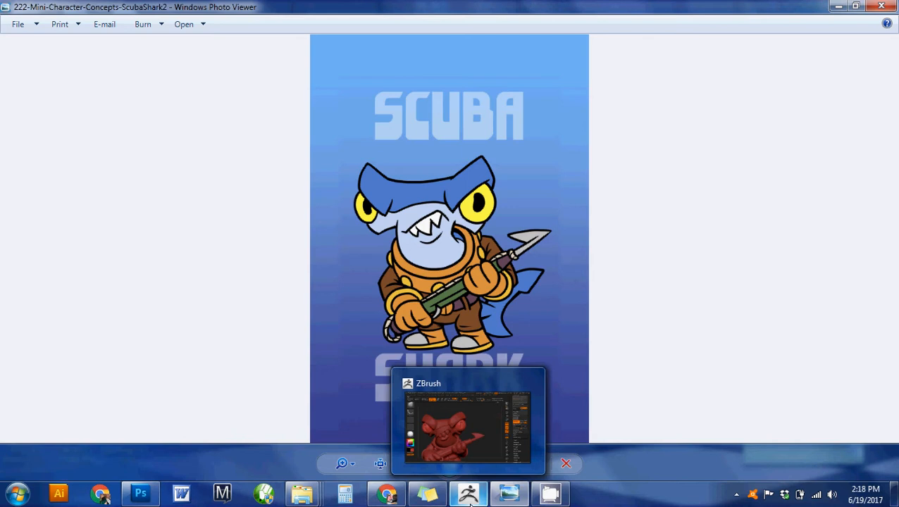
pyautogui.click(469, 497)
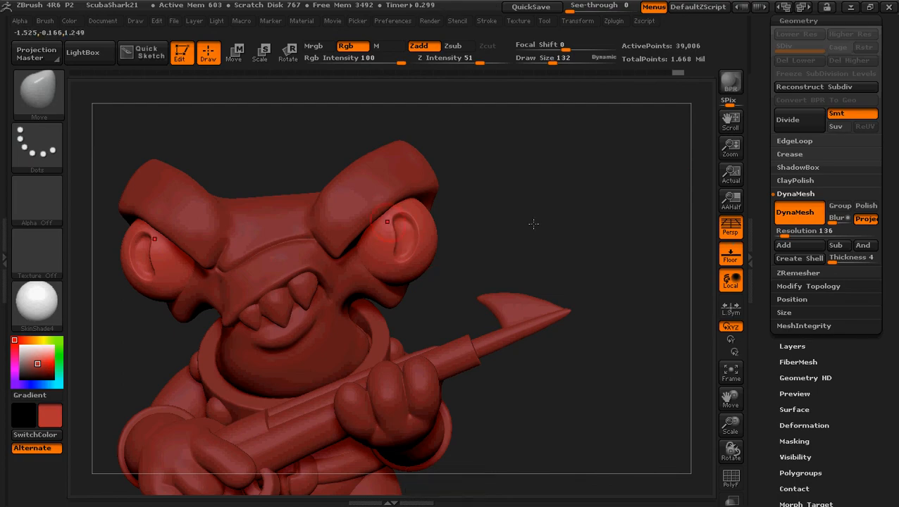
# Step: Try to reshape the upper inner edge of the pupil recess with a smaller Move brush
pyautogui.moveTo(533, 224)
pyautogui.mouseDown()
pyautogui.moveTo(546, 227)
pyautogui.moveTo(507, 244)
pyautogui.moveTo(521, 234)
pyautogui.mouseUp()
pyautogui.keyDown('ctrl'); pyautogui.moveTo(547, 296); pyautogui.dragTo(554, 312, button='right'); pyautogui.keyUp('ctrl')
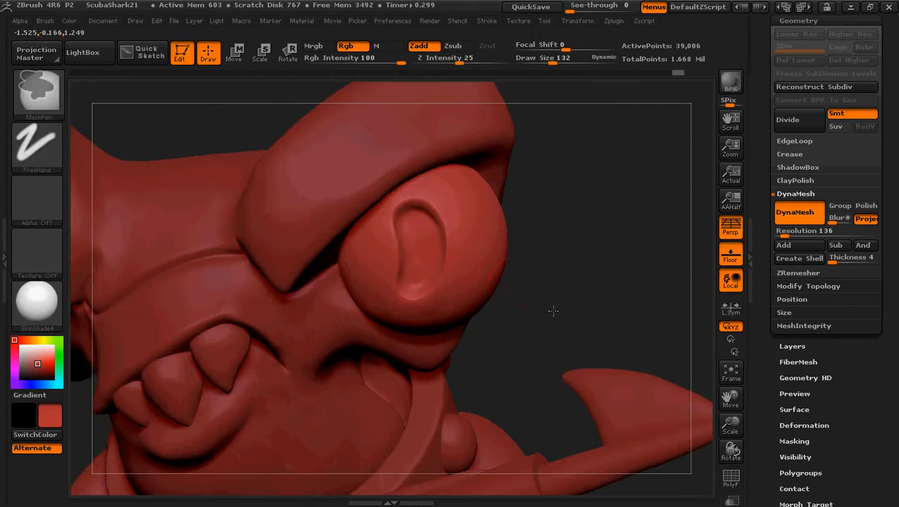
pyautogui.press('[')
pyautogui.press('[')
pyautogui.press('[')
pyautogui.press('[')
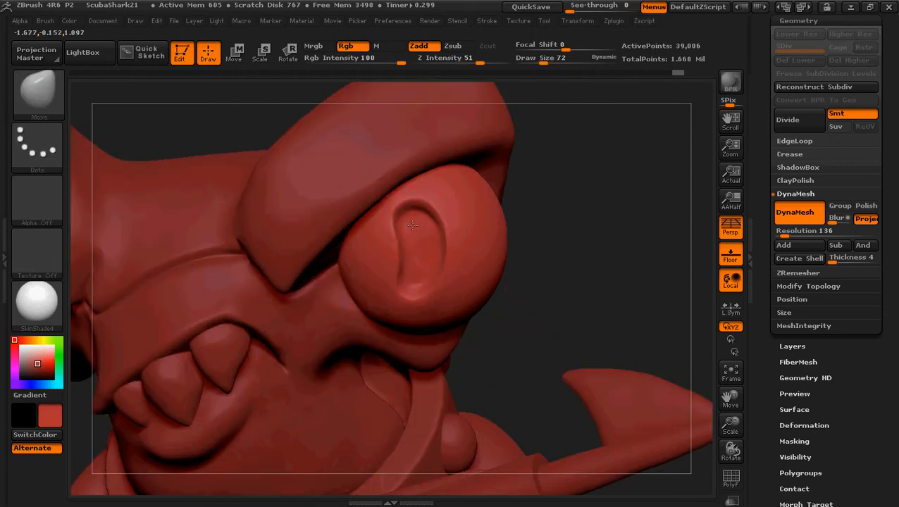
pyautogui.press(']')
pyautogui.moveTo(405, 227); pyautogui.dragTo(406, 225)
pyautogui.hotkey('ctrl', 'z')
# Step: Save the project as a new version named ScubaShark22
pyautogui.moveTo(585, 235)
pyautogui.mouseDown()
pyautogui.moveTo(592, 291)
pyautogui.moveTo(570, 308)
pyautogui.moveTo(597, 245)
pyautogui.mouseUp()
pyautogui.press('ctrl')
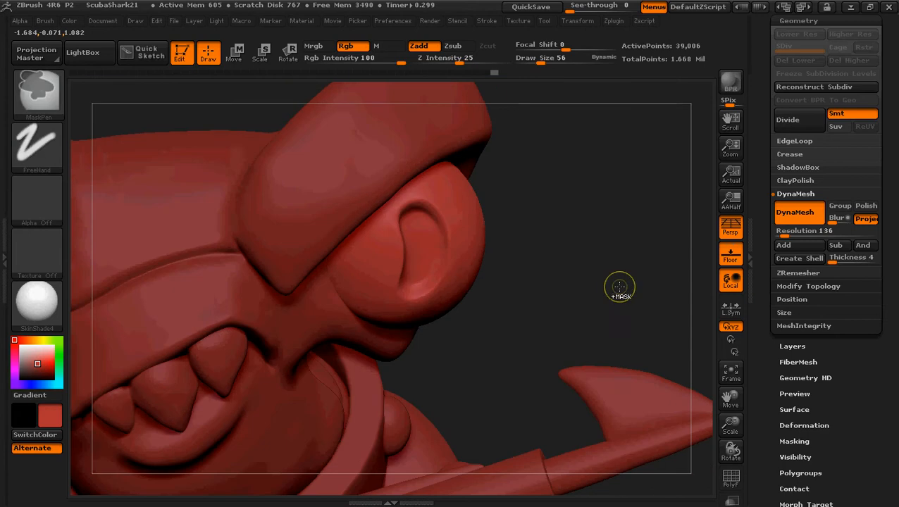
pyautogui.keyDown('ctrl'); pyautogui.moveTo(617, 287); pyautogui.dragTo(514, 197, button='right'); pyautogui.keyUp('ctrl')
pyautogui.moveTo(563, 220)
pyautogui.mouseDown()
pyautogui.moveTo(501, 216)
pyautogui.moveTo(528, 215)
pyautogui.mouseUp()
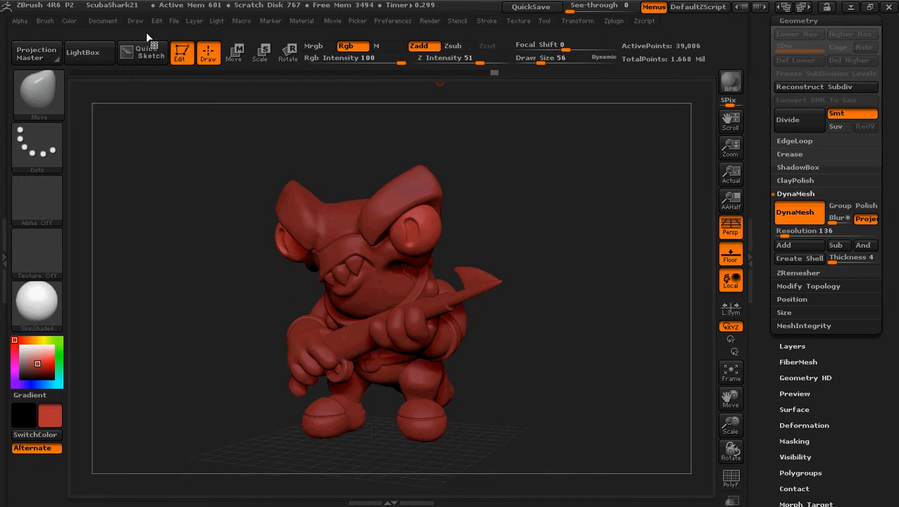
pyautogui.click(174, 21)
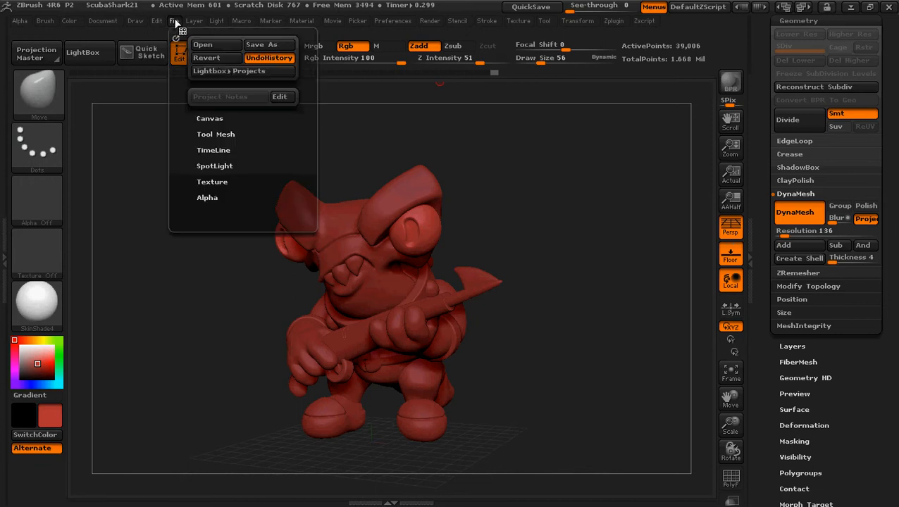
pyautogui.click(258, 45)
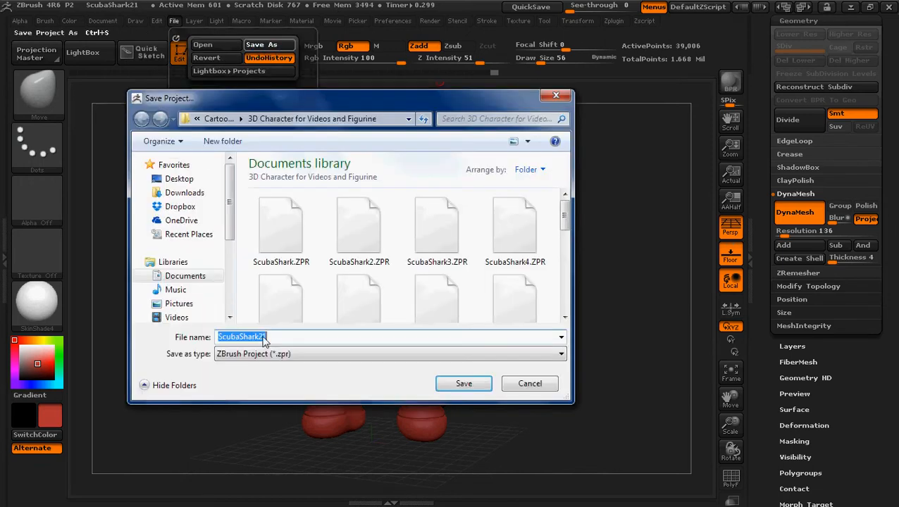
pyautogui.click(270, 336)
pyautogui.write('2')
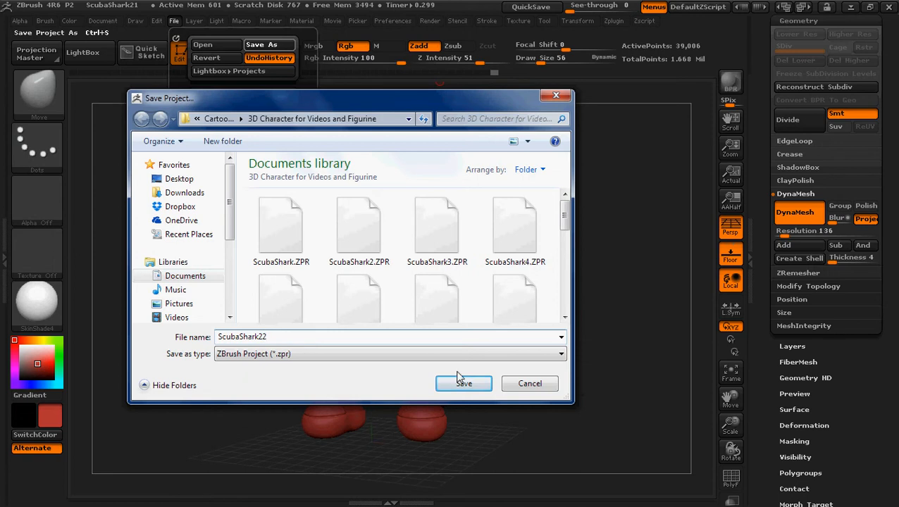
pyautogui.click(461, 382)
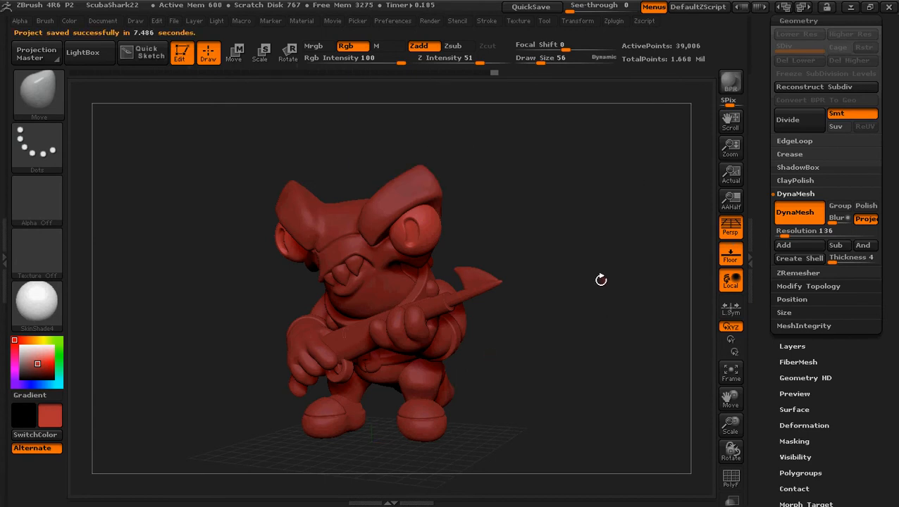
# Step: Examine the whole character from the front and back, and compare its tail with the concept picture in Windows Photo Viewer
pyautogui.keyDown('alt'); pyautogui.moveTo(600, 279); pyautogui.dragTo(516, 277); pyautogui.keyUp('alt')
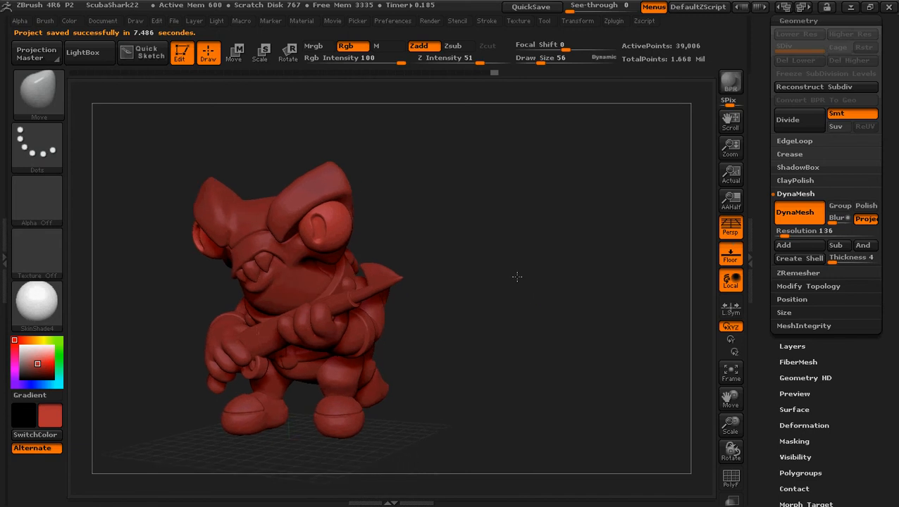
pyautogui.moveTo(478, 310); pyautogui.dragTo(569, 376)
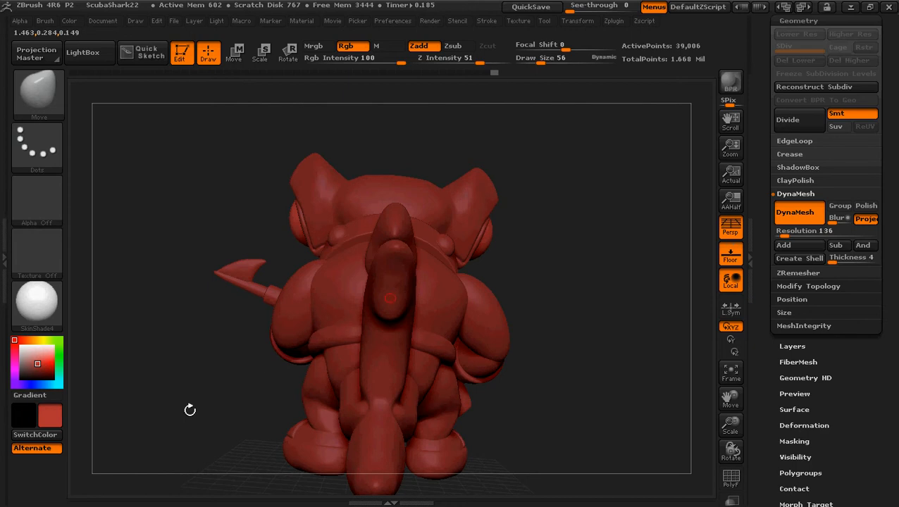
pyautogui.moveTo(236, 424); pyautogui.dragTo(326, 426)
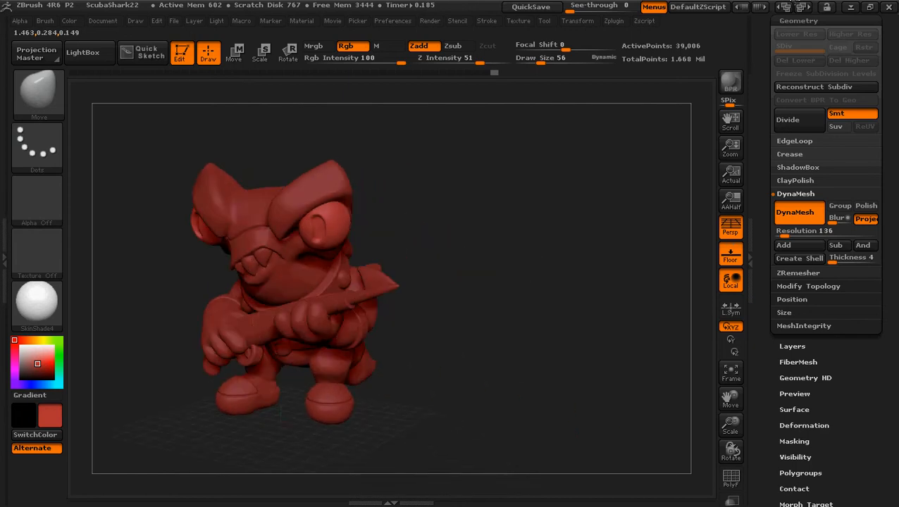
pyautogui.click(850, 7)
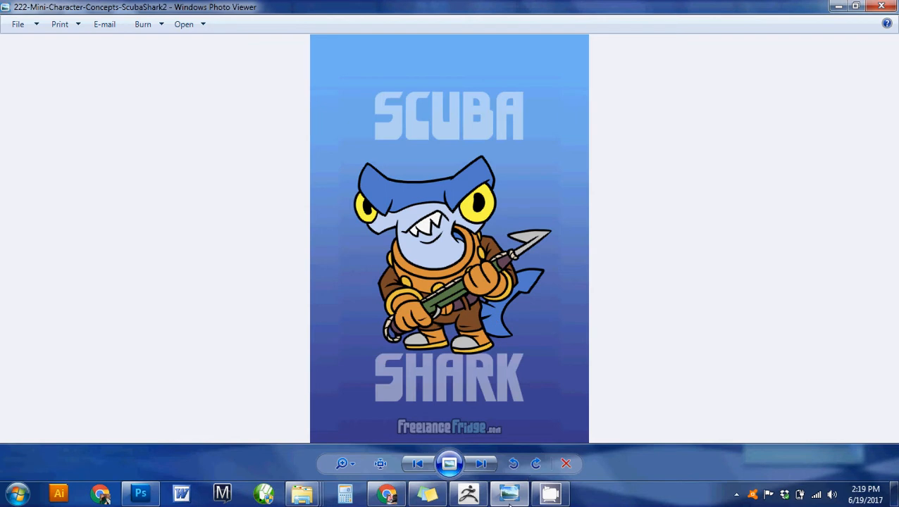
pyautogui.click(468, 493)
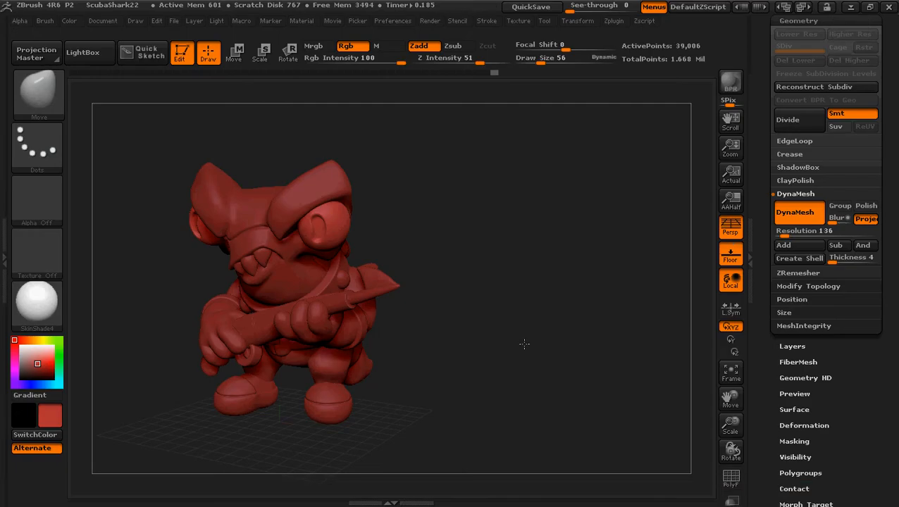
# Step: Make the tail the active subtool and show its Deformation options
pyautogui.moveTo(524, 344); pyautogui.dragTo(464, 363)
pyautogui.keyDown('alt'); pyautogui.click(571, 343); pyautogui.keyUp('alt')
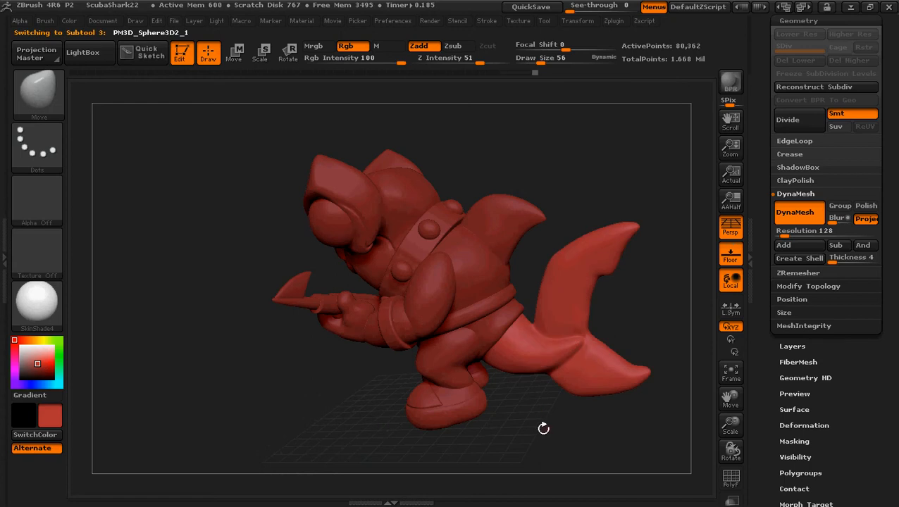
pyautogui.moveTo(842, 367); pyautogui.dragTo(849, 325)
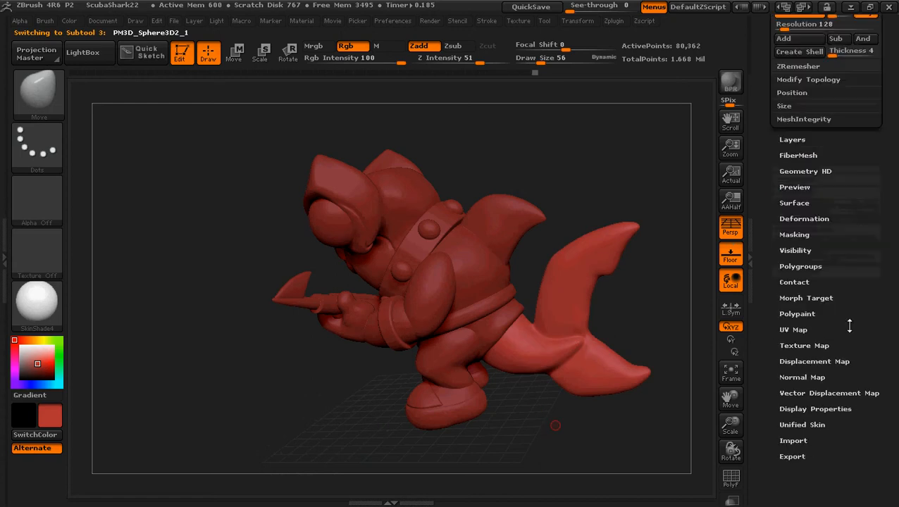
pyautogui.click(819, 218)
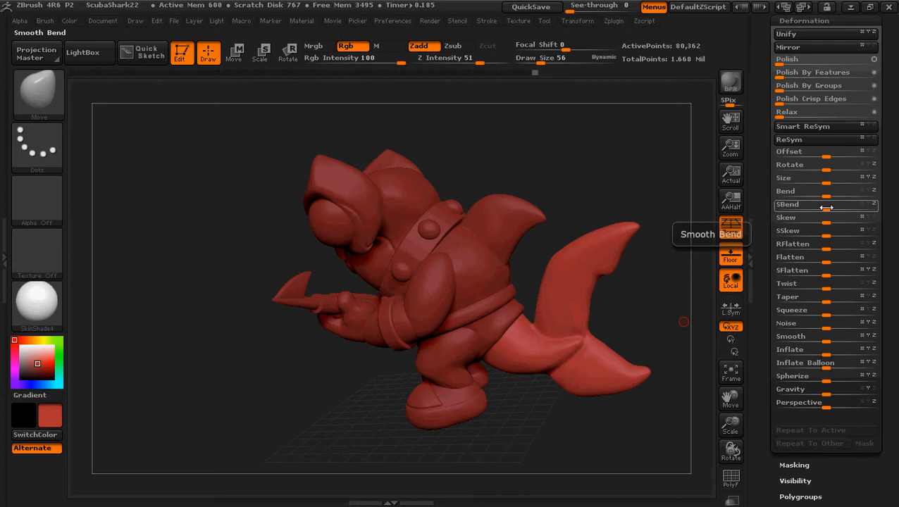
# Step: Try Smooth Bend on the tail with single axes, including Y and X, from the side view
pyautogui.moveTo(824, 204)
pyautogui.mouseDown()
pyautogui.moveTo(839, 205)
pyautogui.moveTo(791, 210)
pyautogui.moveTo(822, 212)
pyautogui.mouseUp()
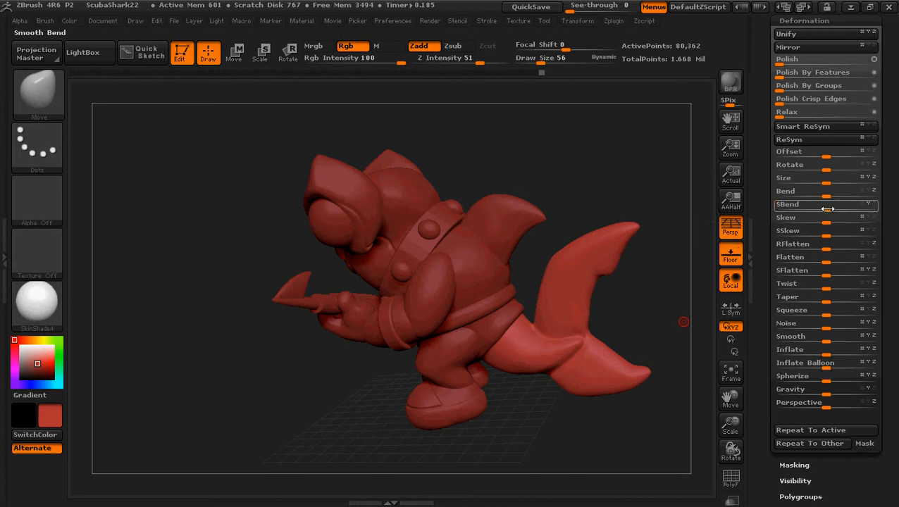
pyautogui.moveTo(825, 209); pyautogui.dragTo(817, 209)
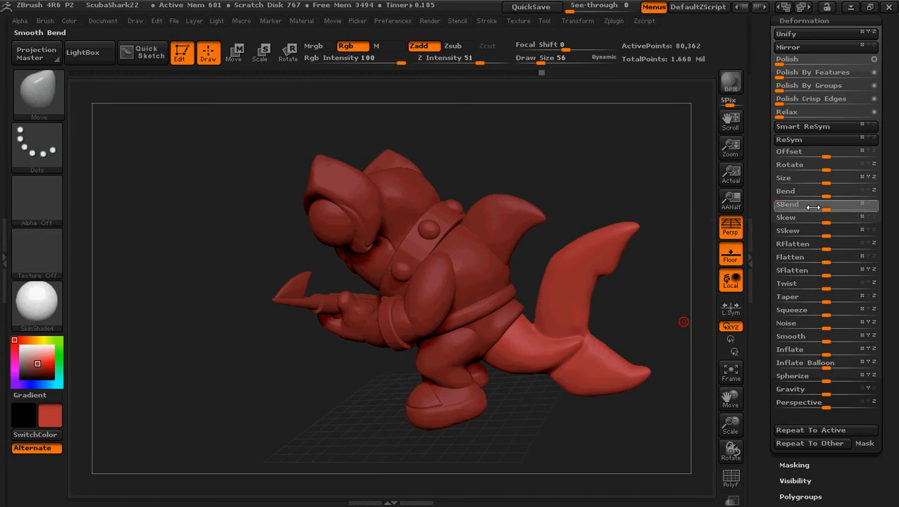
pyautogui.moveTo(815, 206); pyautogui.dragTo(814, 209)
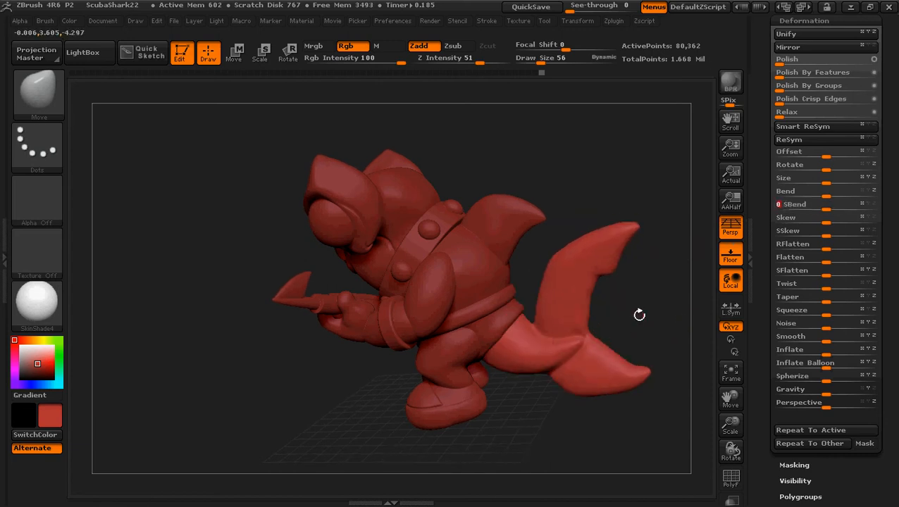
# Step: Try Smooth Bend on the tail from behind with X and Y combined, and with Y and Z combined
pyautogui.moveTo(639, 314); pyautogui.dragTo(504, 325)
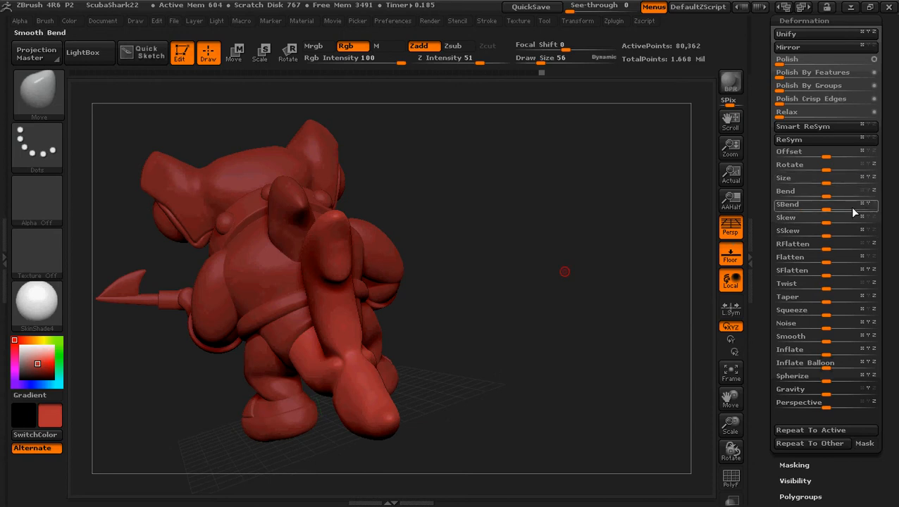
pyautogui.moveTo(819, 210)
pyautogui.mouseDown()
pyautogui.moveTo(805, 210)
pyautogui.moveTo(813, 210)
pyautogui.mouseUp()
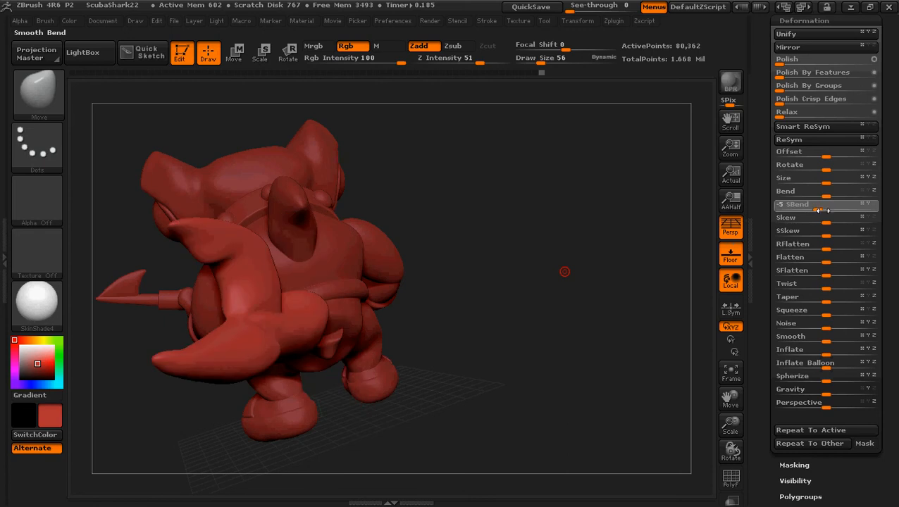
pyautogui.click(867, 205)
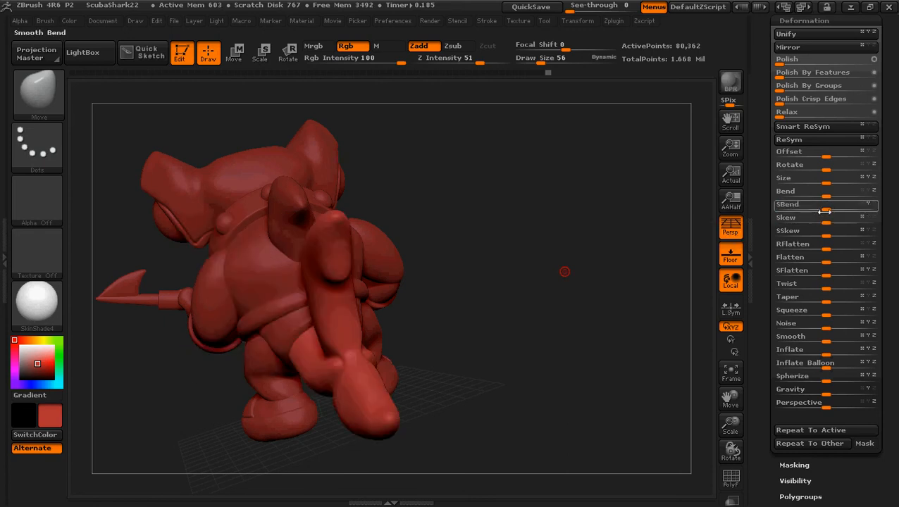
pyautogui.click(873, 203)
pyautogui.moveTo(829, 209); pyautogui.dragTo(817, 208)
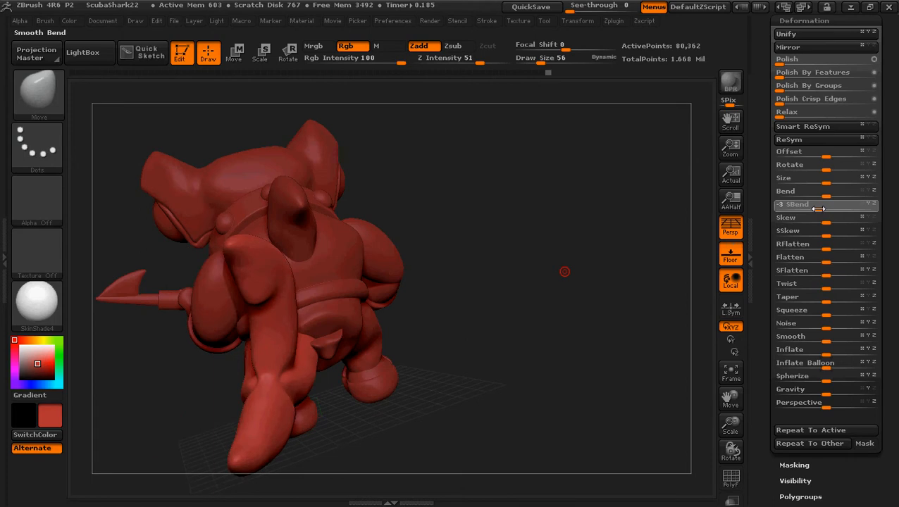
pyautogui.moveTo(818, 208); pyautogui.dragTo(818, 209)
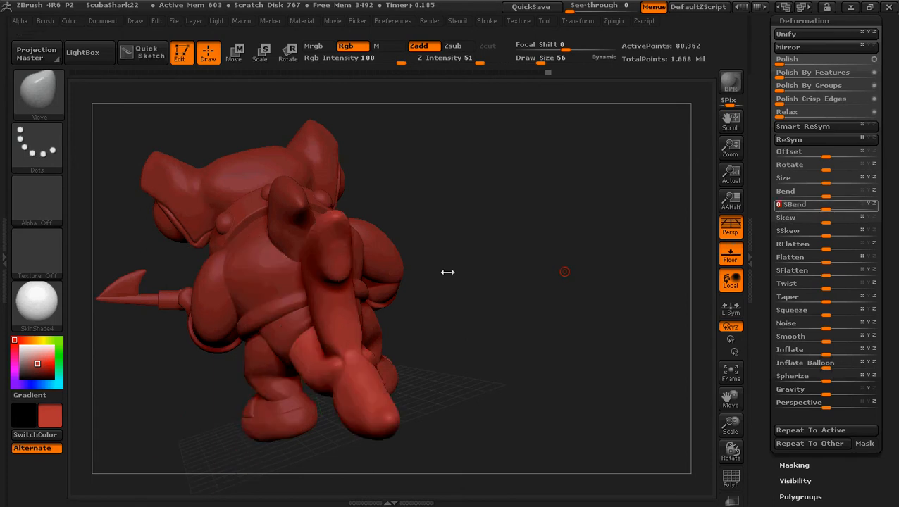
# Step: Try a negative Smooth Bend on the tail around the Y and Z axes from the side, and undo it
pyautogui.moveTo(453, 292); pyautogui.dragTo(478, 305)
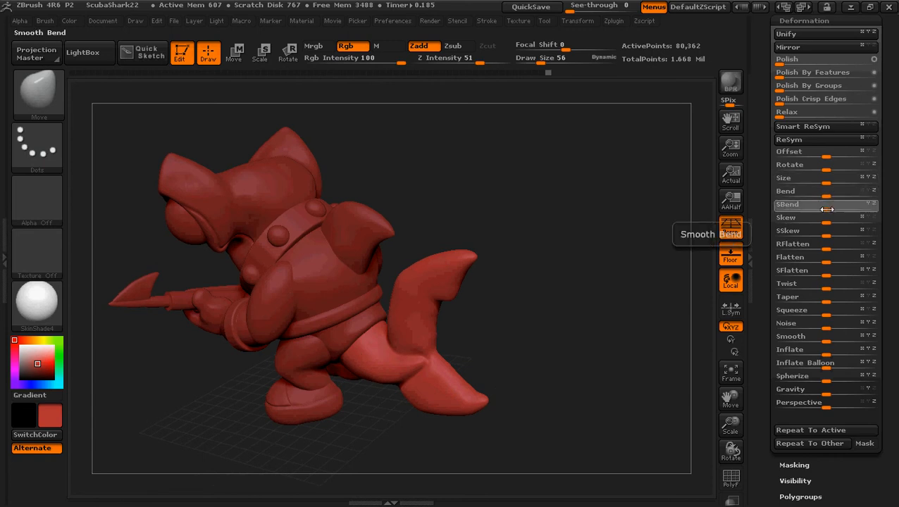
pyautogui.moveTo(819, 209); pyautogui.dragTo(817, 209)
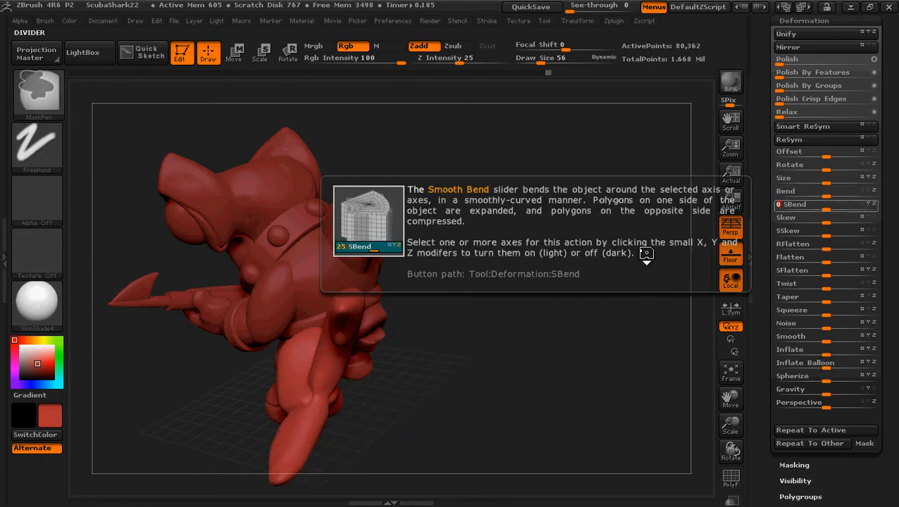
pyautogui.hotkey('ctrl', 'z')
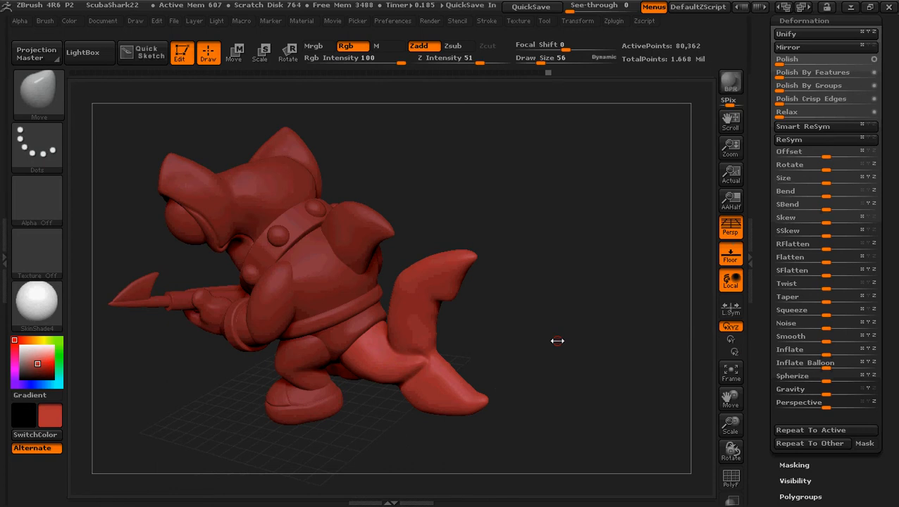
pyautogui.moveTo(505, 351); pyautogui.dragTo(525, 261)
pyautogui.moveTo(483, 304); pyautogui.dragTo(494, 321)
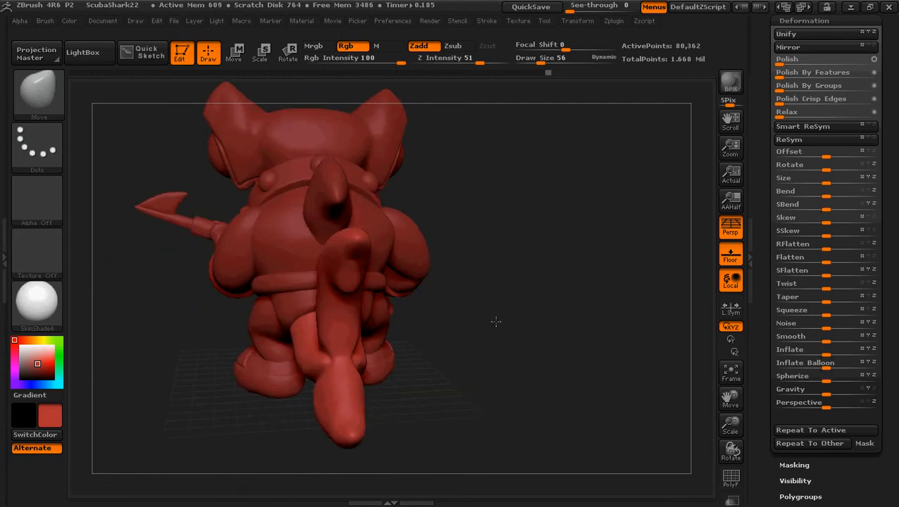
# Step: Try Twist on the tail with several axis combinations, including Y with Z and X with Y
pyautogui.click(814, 289)
pyautogui.moveTo(817, 289); pyautogui.dragTo(826, 289)
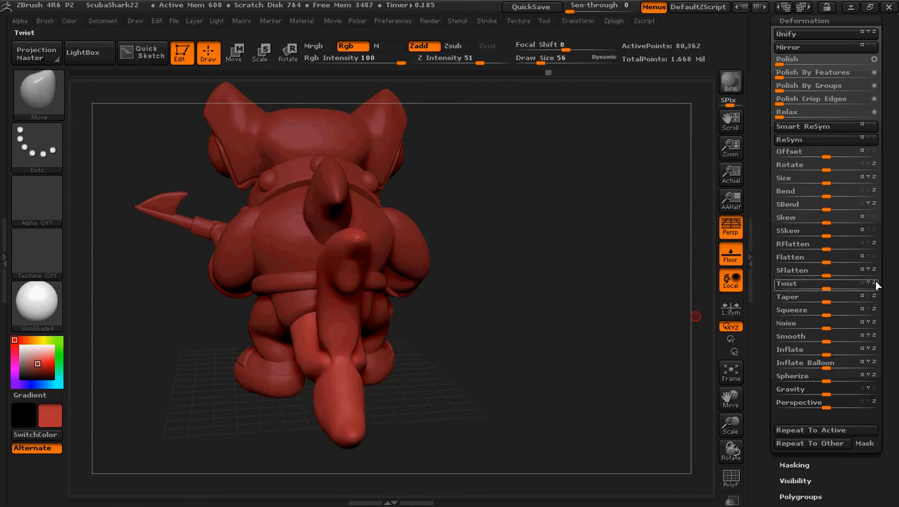
pyautogui.moveTo(816, 289)
pyautogui.mouseDown()
pyautogui.moveTo(879, 286)
pyautogui.moveTo(825, 287)
pyautogui.mouseUp()
pyautogui.moveTo(816, 285)
pyautogui.mouseDown()
pyautogui.moveTo(835, 285)
pyautogui.moveTo(826, 286)
pyautogui.mouseUp()
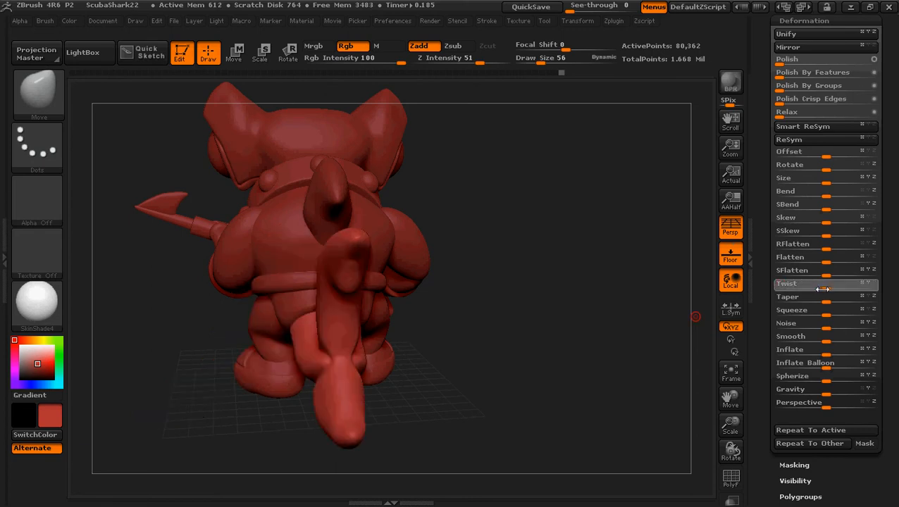
pyautogui.moveTo(823, 289)
pyautogui.mouseDown()
pyautogui.moveTo(835, 289)
pyautogui.moveTo(825, 288)
pyautogui.mouseUp()
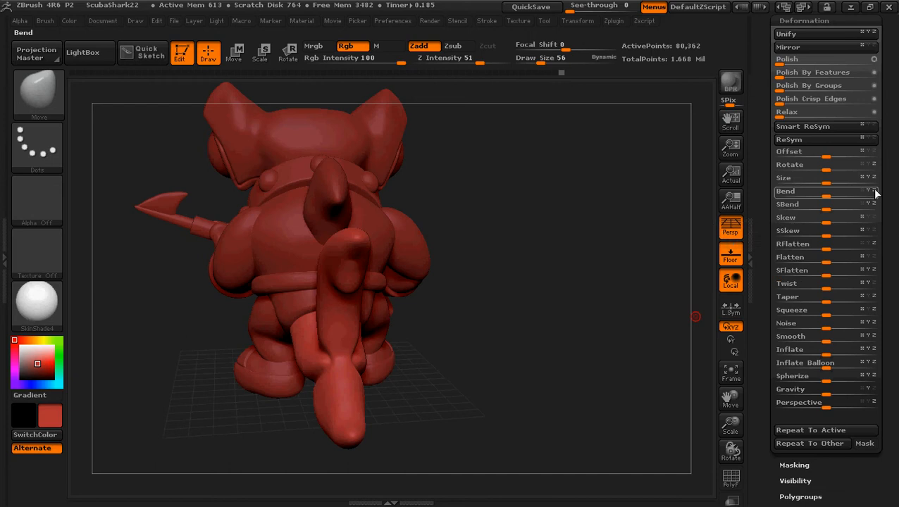
# Step: Limit Smooth Bend to the Y axis and apply a negative bend that curves the tail to one side
pyautogui.click(868, 203)
pyautogui.click(873, 205)
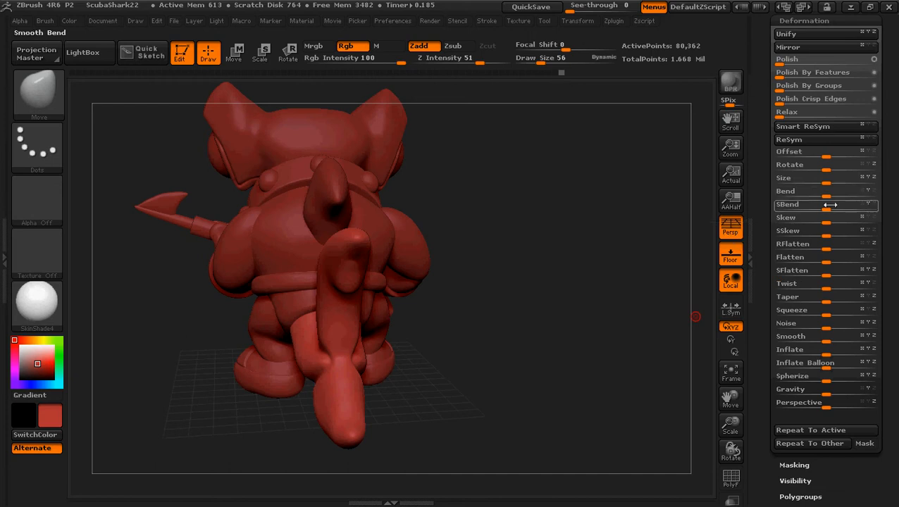
pyautogui.moveTo(823, 209); pyautogui.dragTo(816, 210)
pyautogui.moveTo(551, 385)
pyautogui.mouseDown()
pyautogui.moveTo(568, 414)
pyautogui.moveTo(548, 413)
pyautogui.mouseUp()
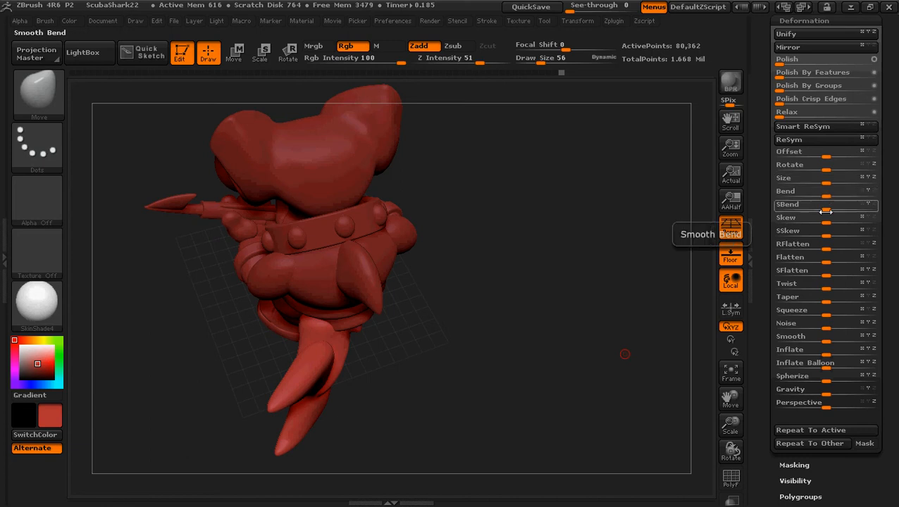
pyautogui.moveTo(825, 212); pyautogui.dragTo(817, 209)
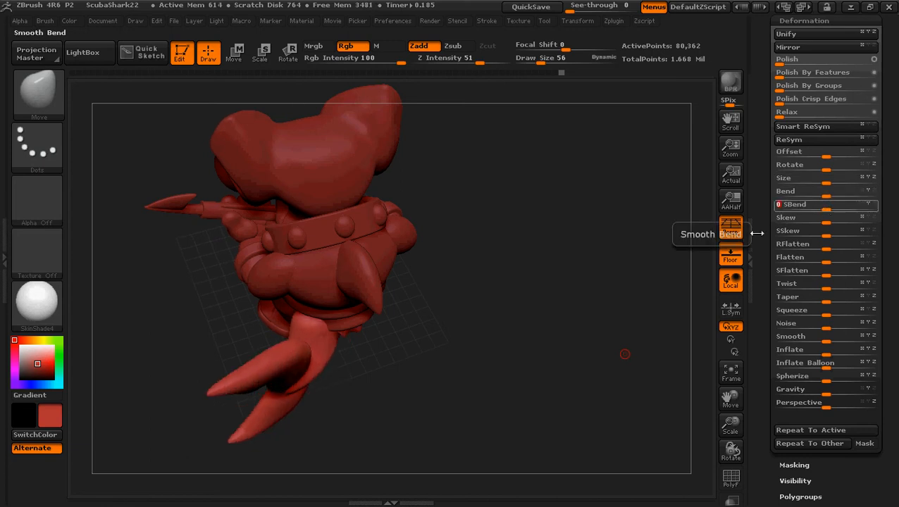
pyautogui.moveTo(578, 326)
pyautogui.mouseDown()
pyautogui.moveTo(572, 271)
pyautogui.moveTo(597, 314)
pyautogui.mouseUp()
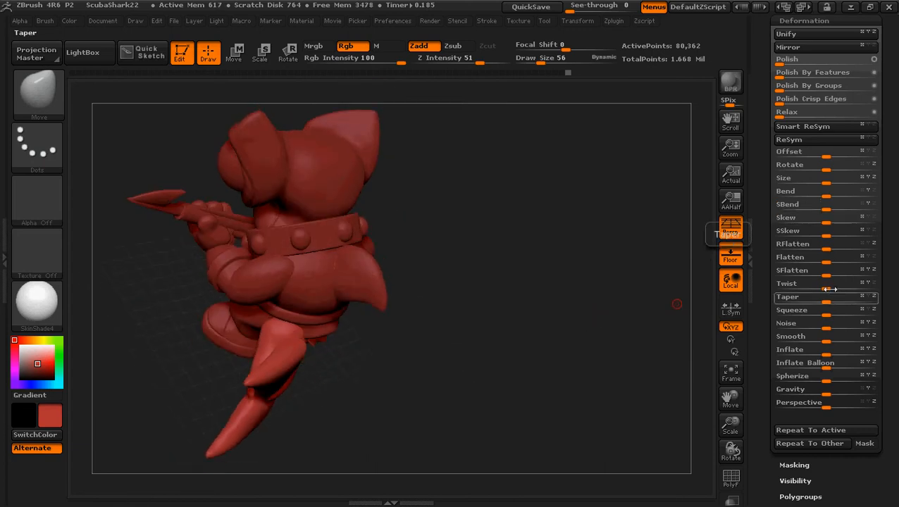
# Step: Twist the tail by about -8 around the X axis so its fins swing out to the side
pyautogui.moveTo(828, 289)
pyautogui.mouseDown()
pyautogui.moveTo(838, 285)
pyautogui.moveTo(830, 283)
pyautogui.mouseUp()
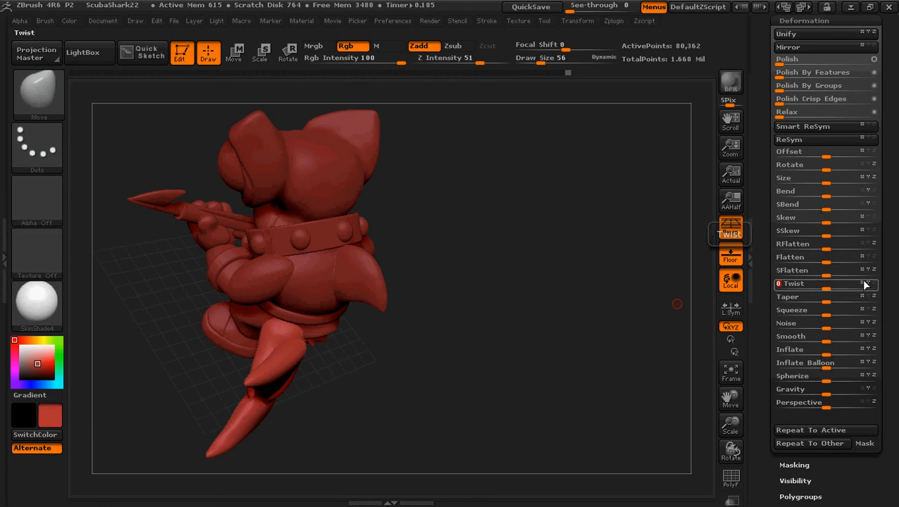
pyautogui.moveTo(828, 286)
pyautogui.mouseDown()
pyautogui.moveTo(841, 287)
pyautogui.moveTo(815, 281)
pyautogui.mouseUp()
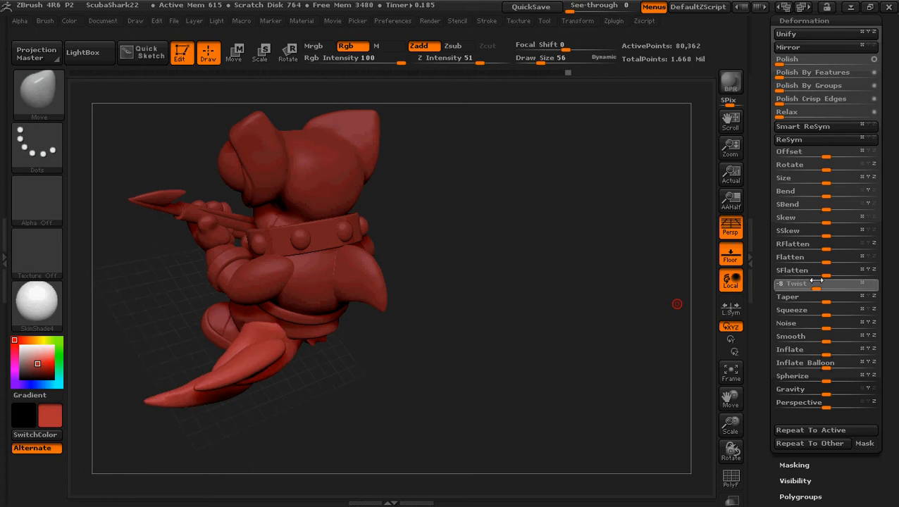
pyautogui.moveTo(493, 282)
pyautogui.mouseDown()
pyautogui.moveTo(485, 312)
pyautogui.moveTo(493, 403)
pyautogui.moveTo(492, 235)
pyautogui.moveTo(474, 189)
pyautogui.moveTo(483, 242)
pyautogui.moveTo(509, 260)
pyautogui.mouseUp()
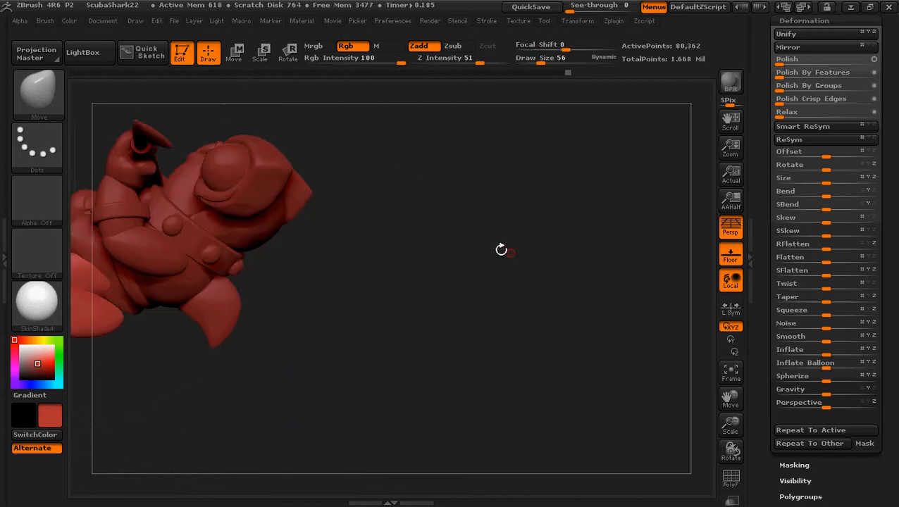
pyautogui.moveTo(462, 303)
pyautogui.mouseDown()
pyautogui.moveTo(411, 269)
pyautogui.moveTo(381, 196)
pyautogui.moveTo(414, 345)
pyautogui.moveTo(582, 345)
pyautogui.moveTo(220, 371)
pyautogui.mouseUp()
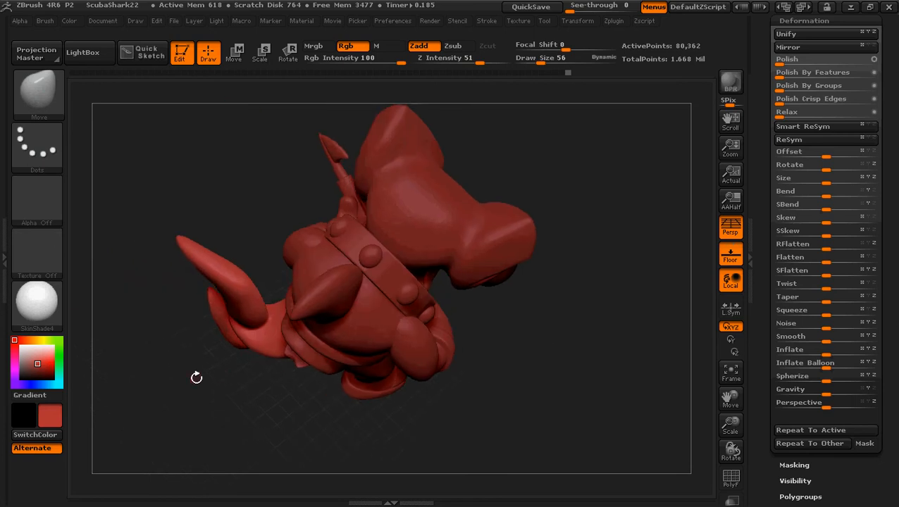
pyautogui.moveTo(244, 417)
pyautogui.mouseDown()
pyautogui.moveTo(269, 469)
pyautogui.moveTo(427, 426)
pyautogui.moveTo(468, 450)
pyautogui.moveTo(560, 255)
pyautogui.moveTo(577, 274)
pyautogui.mouseUp()
pyautogui.moveTo(514, 378); pyautogui.dragTo(506, 383)
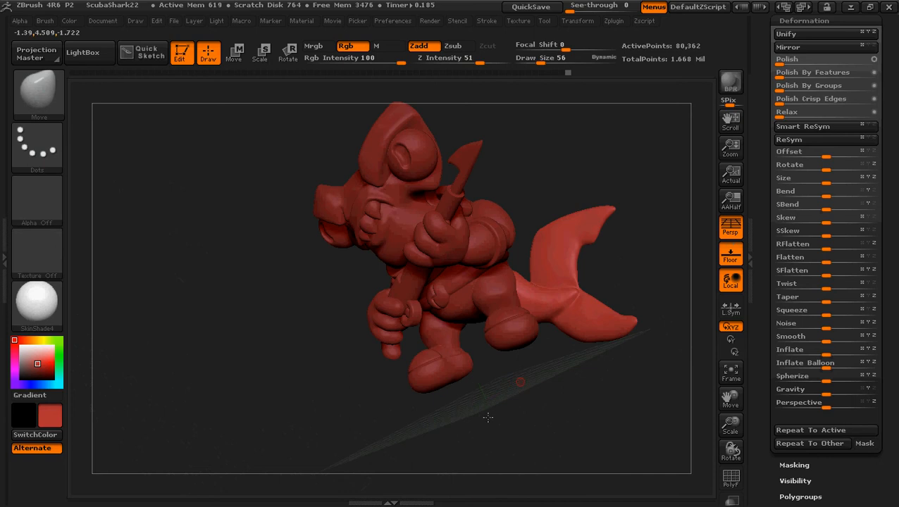
# Step: Apply a Gravity deformation of about -13 on the Y axis to the tail
pyautogui.moveTo(487, 417)
pyautogui.mouseDown()
pyautogui.moveTo(470, 430)
pyautogui.moveTo(512, 407)
pyautogui.mouseUp()
pyautogui.moveTo(632, 337)
pyautogui.mouseDown()
pyautogui.moveTo(605, 344)
pyautogui.moveTo(657, 374)
pyautogui.moveTo(614, 360)
pyautogui.moveTo(662, 369)
pyautogui.moveTo(652, 360)
pyautogui.moveTo(576, 366)
pyautogui.mouseUp()
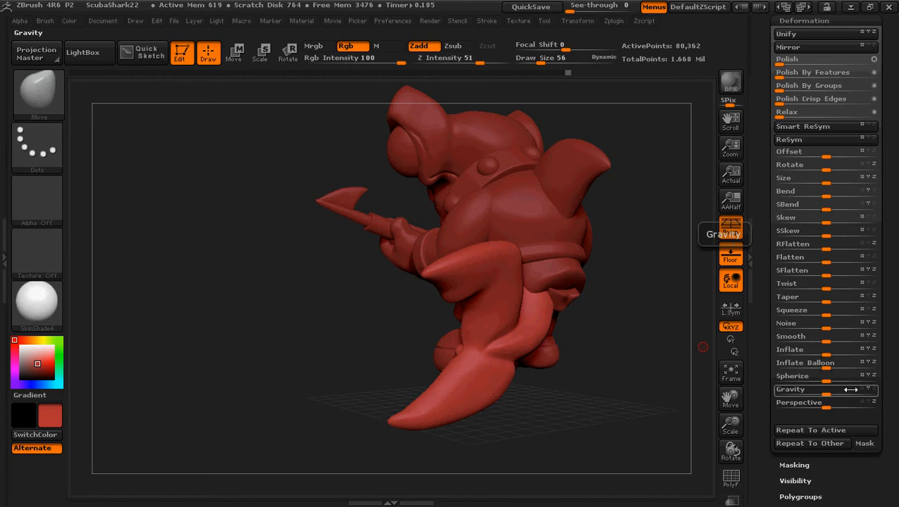
pyautogui.moveTo(829, 394); pyautogui.dragTo(822, 391)
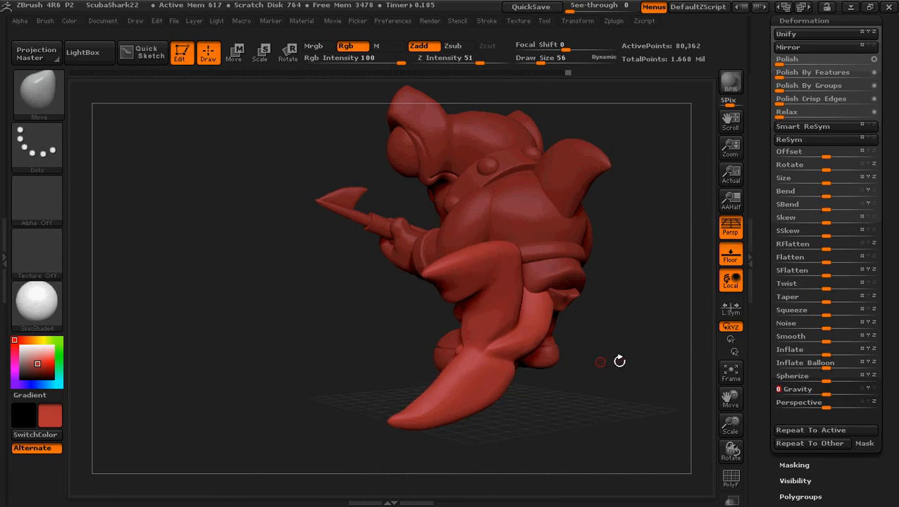
pyautogui.moveTo(634, 362); pyautogui.dragTo(634, 363)
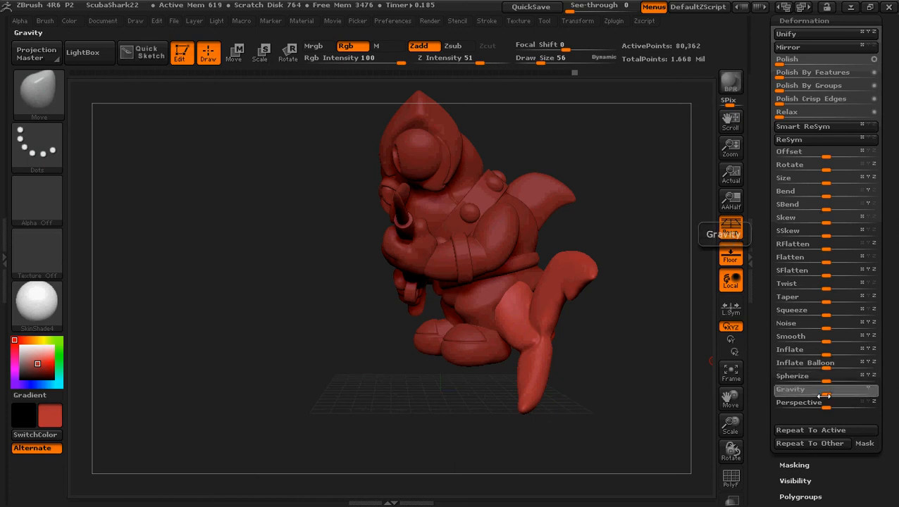
pyautogui.moveTo(824, 391); pyautogui.dragTo(814, 393)
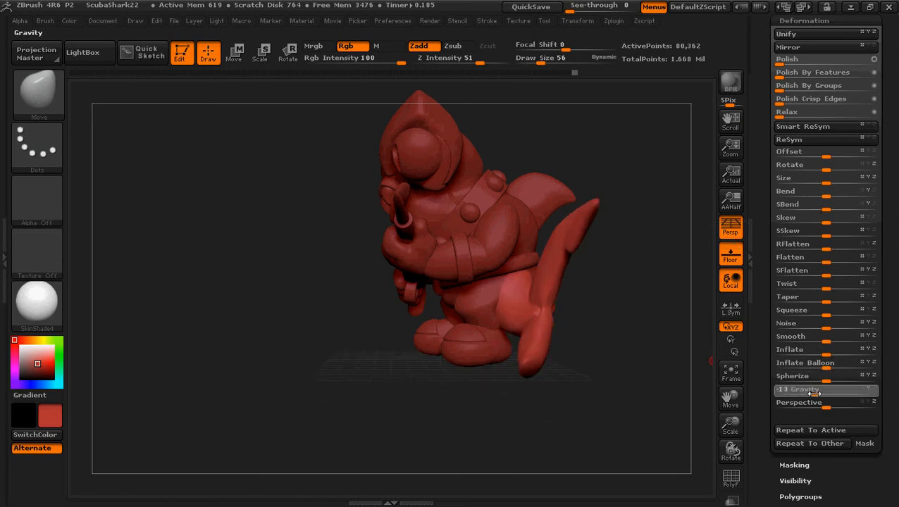
pyautogui.moveTo(814, 393); pyautogui.dragTo(813, 393)
# Step: Apply a small positive Gravity on the Y axis to the tail, judging its shape from behind
pyautogui.moveTo(579, 301); pyautogui.dragTo(533, 316)
pyautogui.moveTo(500, 399); pyautogui.dragTo(493, 390)
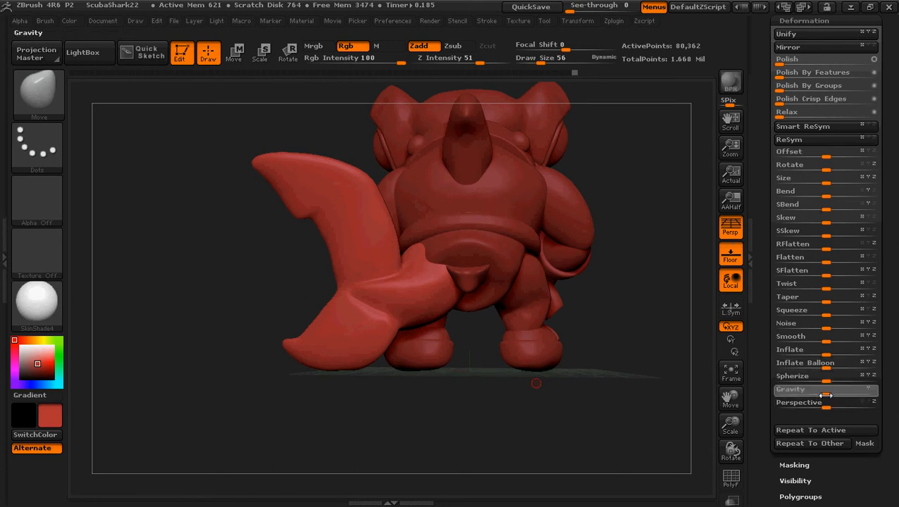
pyautogui.moveTo(831, 395); pyautogui.dragTo(833, 395)
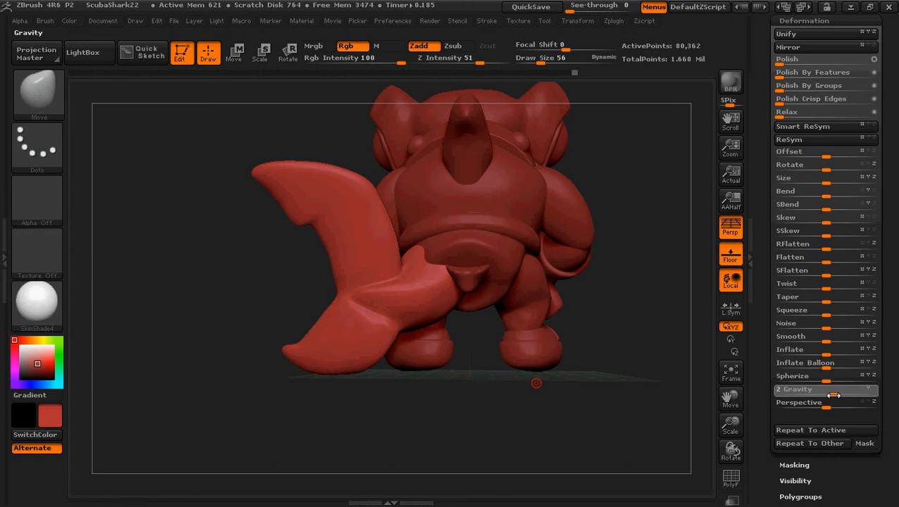
pyautogui.moveTo(833, 395); pyautogui.dragTo(831, 395)
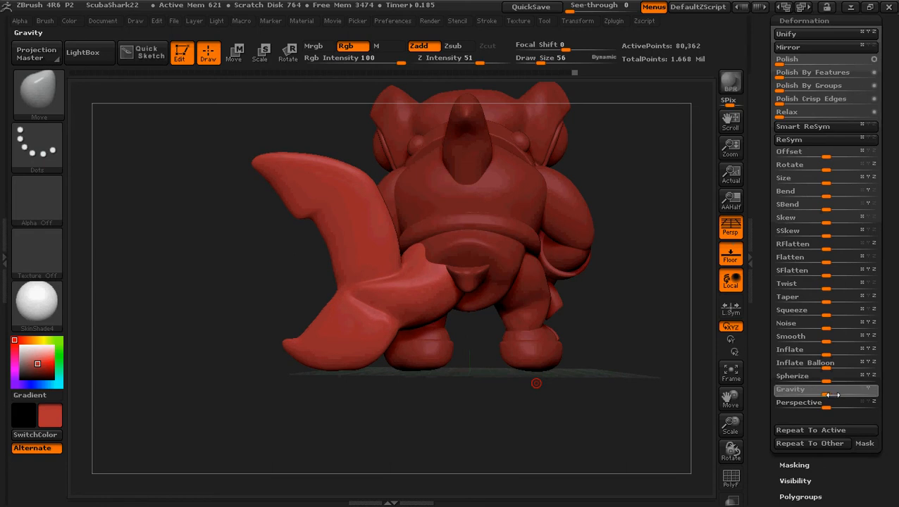
pyautogui.moveTo(832, 395); pyautogui.dragTo(833, 395)
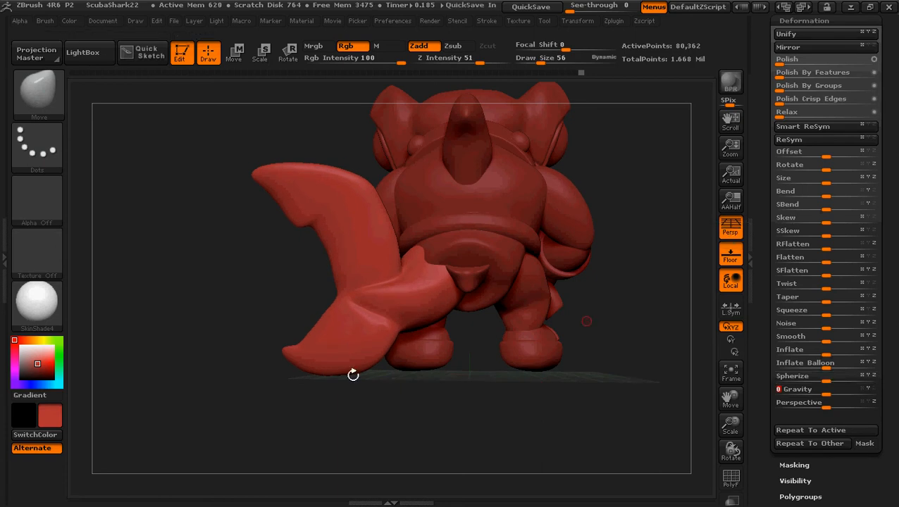
# Step: Try Squeeze on the tail, and shrink it slightly along the X axis with the Size deformation
pyautogui.moveTo(387, 409); pyautogui.dragTo(387, 429)
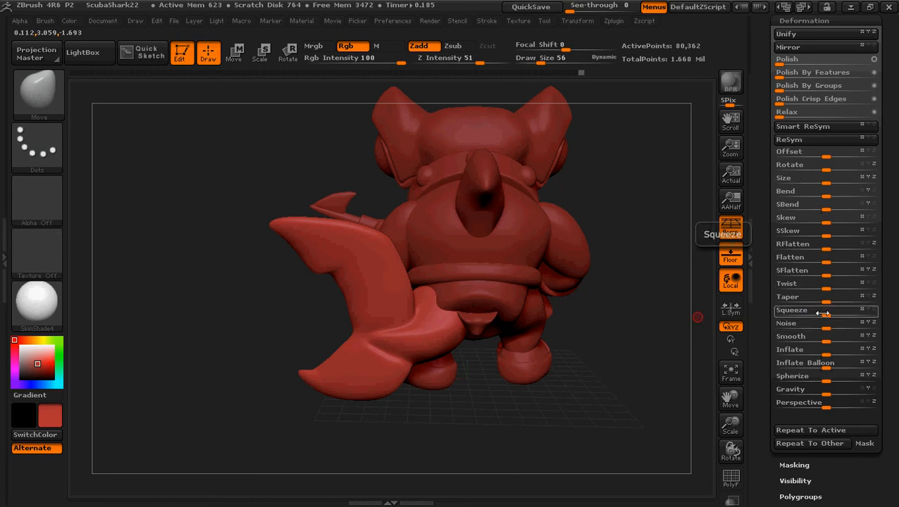
pyautogui.moveTo(826, 313)
pyautogui.mouseDown()
pyautogui.moveTo(835, 313)
pyautogui.moveTo(822, 313)
pyautogui.mouseUp()
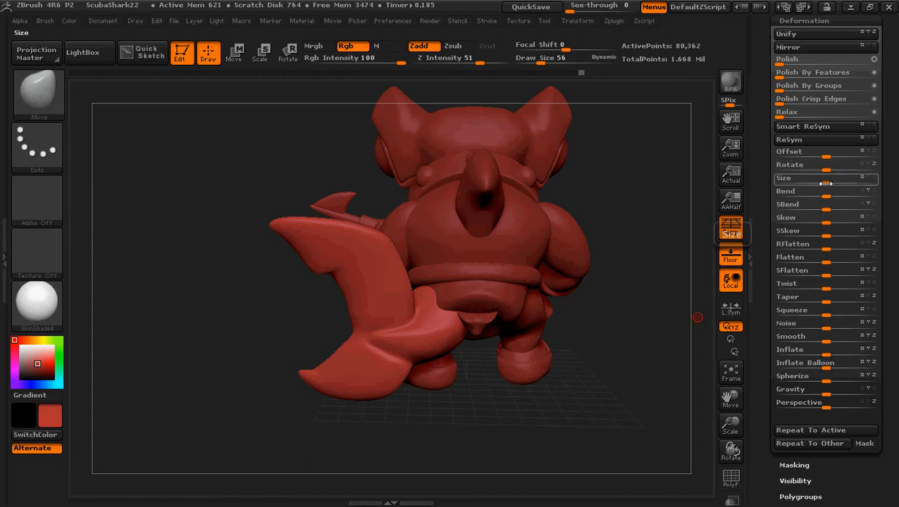
pyautogui.moveTo(823, 183); pyautogui.dragTo(826, 206)
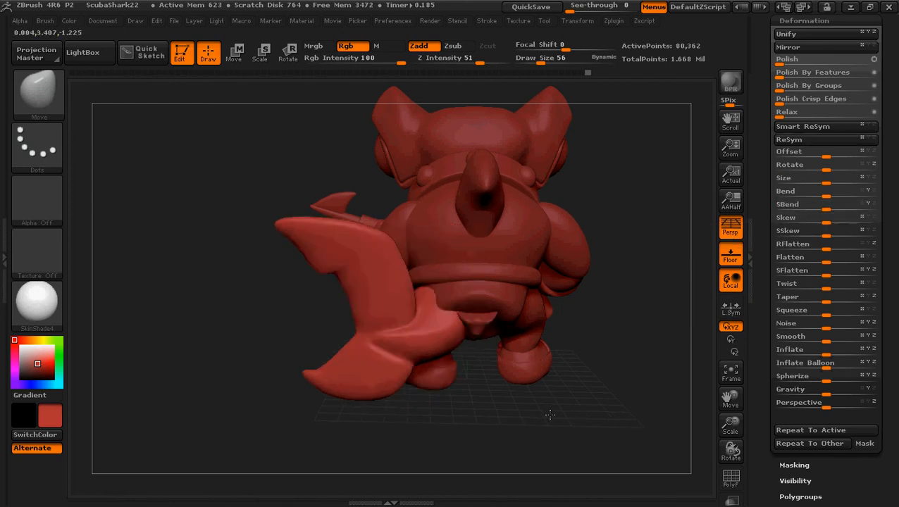
# Step: Try a further Size reduction of -15 on the tail along the X axis
pyautogui.moveTo(592, 353); pyautogui.dragTo(570, 355)
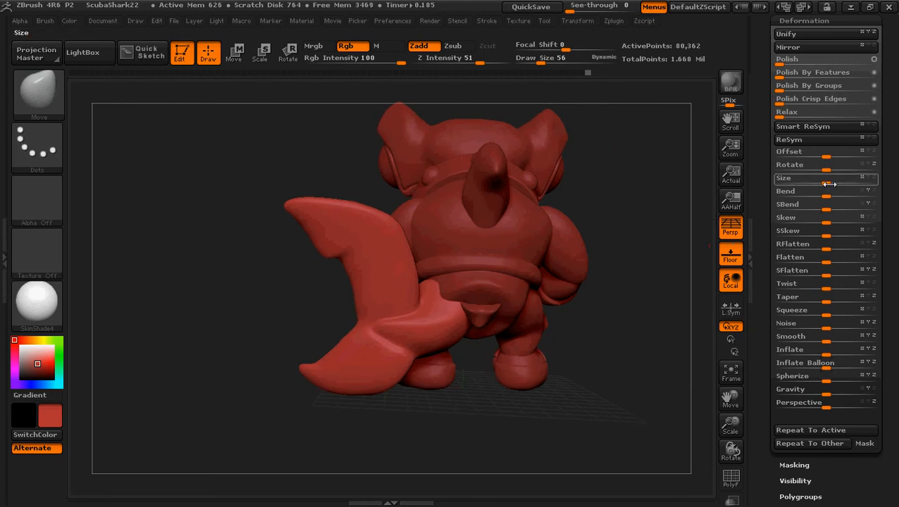
pyautogui.moveTo(823, 181); pyautogui.dragTo(813, 181)
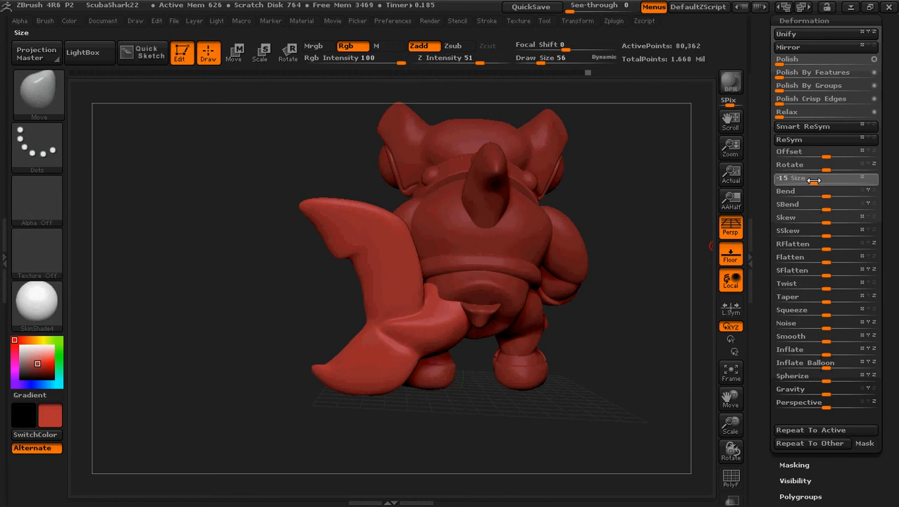
pyautogui.moveTo(813, 181); pyautogui.dragTo(813, 181)
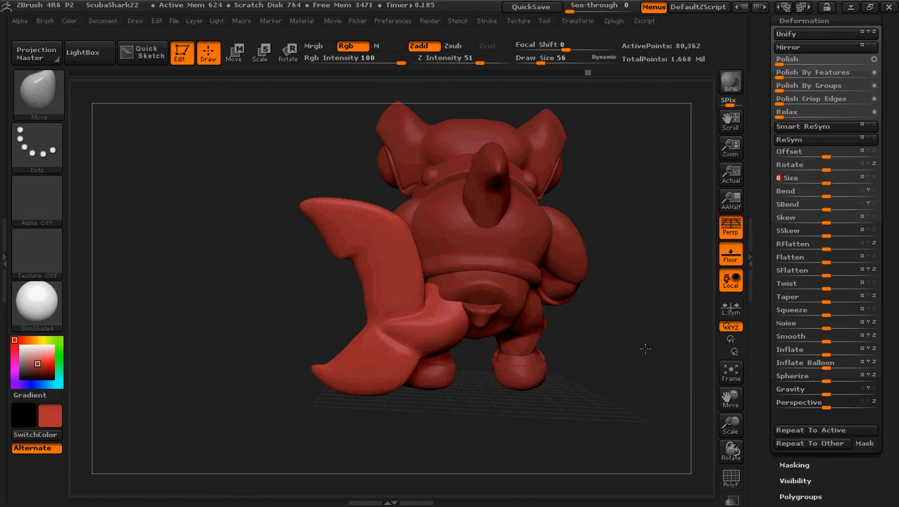
pyautogui.moveTo(641, 347); pyautogui.dragTo(623, 337)
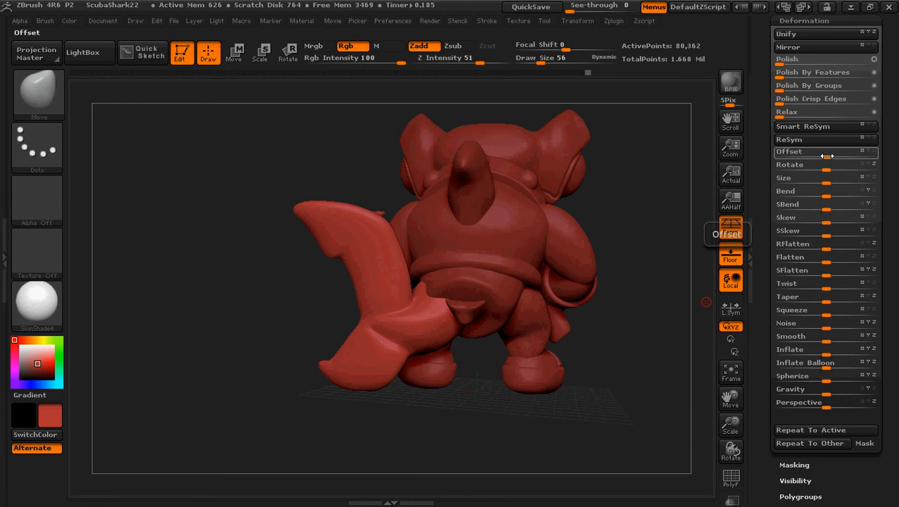
# Step: Try offsetting the tail along X and rotating it strongly around Y, and undo both
pyautogui.moveTo(817, 156); pyautogui.dragTo(841, 152)
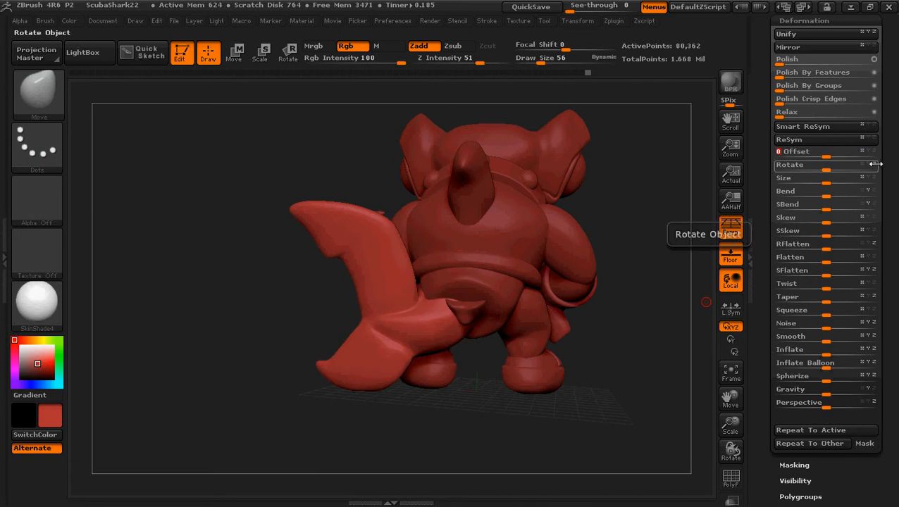
pyautogui.moveTo(831, 167); pyautogui.dragTo(841, 170)
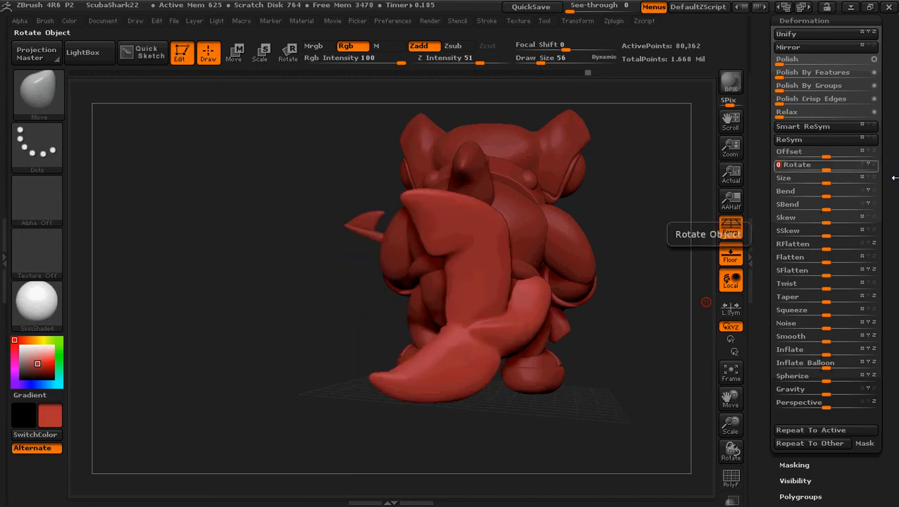
pyautogui.hotkey('ctrl', 'z')
pyautogui.hotkey('ctrl', 'z')
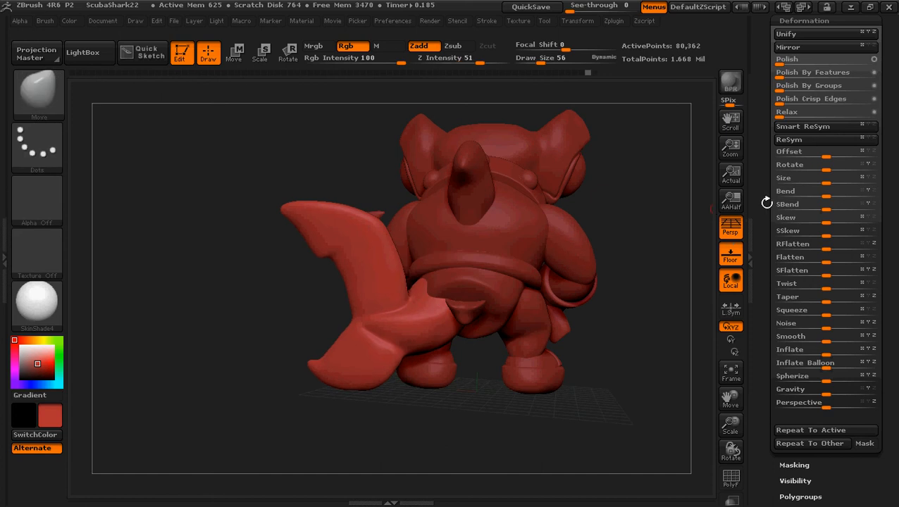
# Step: Rotate the tail slightly around the Y axis and offset it backward along the Z axis, away from the body
pyautogui.moveTo(834, 169); pyautogui.dragTo(838, 170)
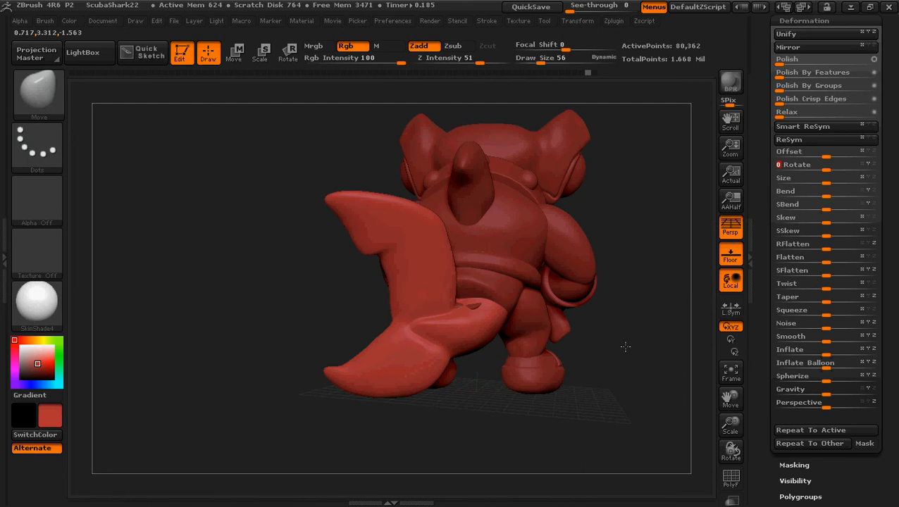
pyautogui.moveTo(624, 346); pyautogui.dragTo(683, 358)
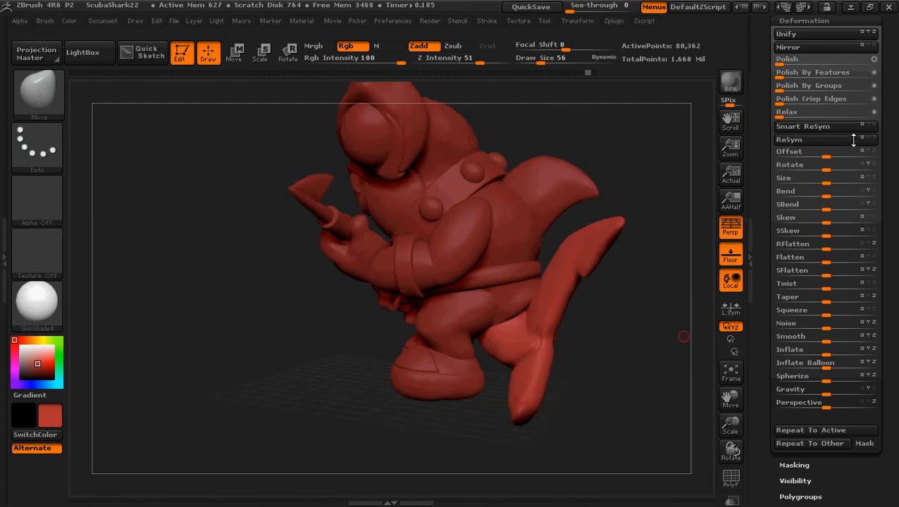
pyautogui.click(861, 151)
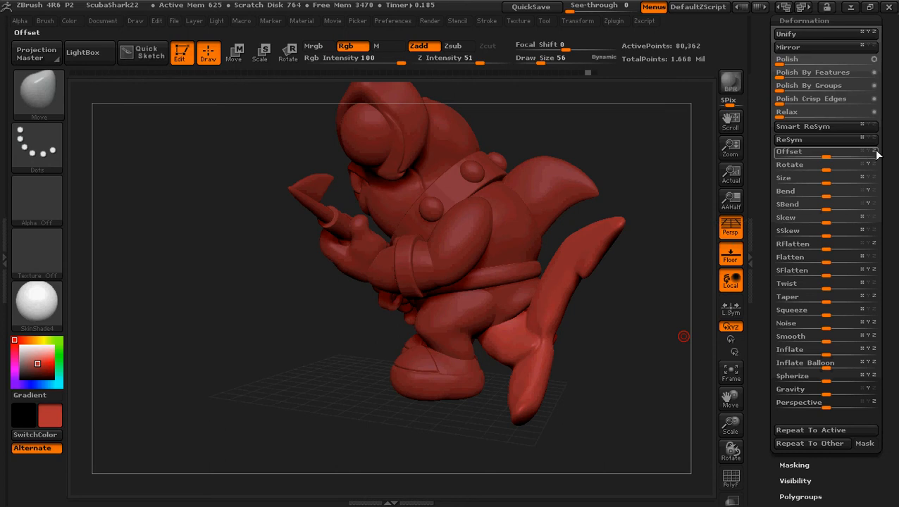
pyautogui.moveTo(814, 153); pyautogui.dragTo(805, 152)
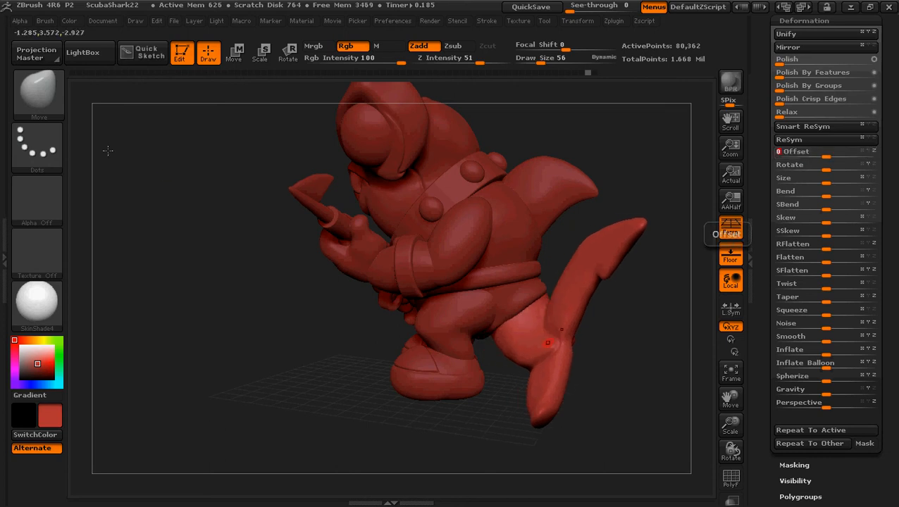
pyautogui.moveTo(626, 354); pyautogui.dragTo(541, 368)
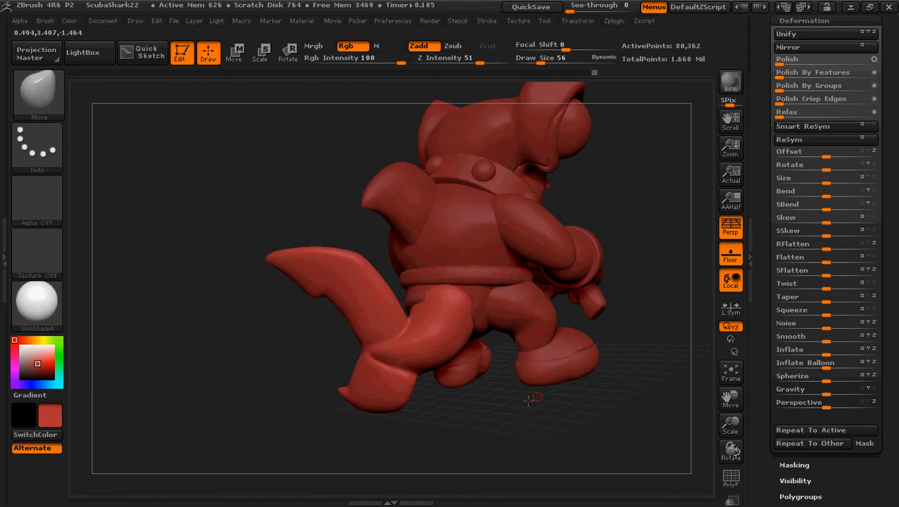
# Step: Rotate the tail around the Y axis with the Rotate deformation, swinging it out sideways
pyautogui.moveTo(527, 400); pyautogui.dragTo(663, 274)
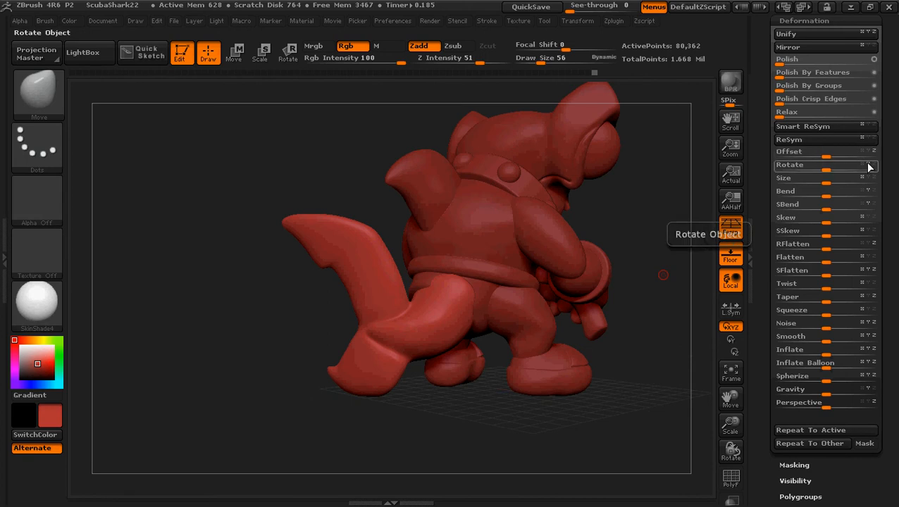
pyautogui.moveTo(636, 215)
pyautogui.mouseDown()
pyautogui.moveTo(662, 234)
pyautogui.moveTo(600, 233)
pyautogui.moveTo(638, 232)
pyautogui.mouseUp()
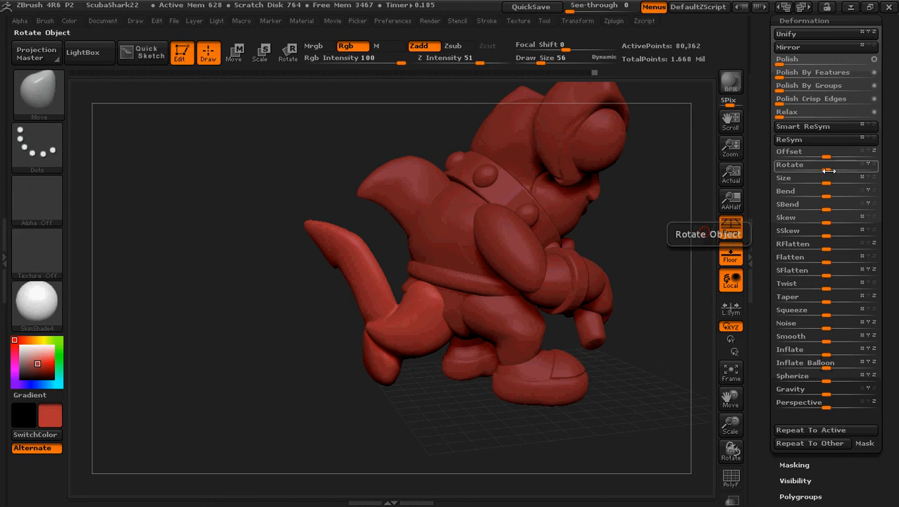
pyautogui.moveTo(828, 171)
pyautogui.mouseDown()
pyautogui.moveTo(839, 169)
pyautogui.moveTo(825, 168)
pyautogui.mouseUp()
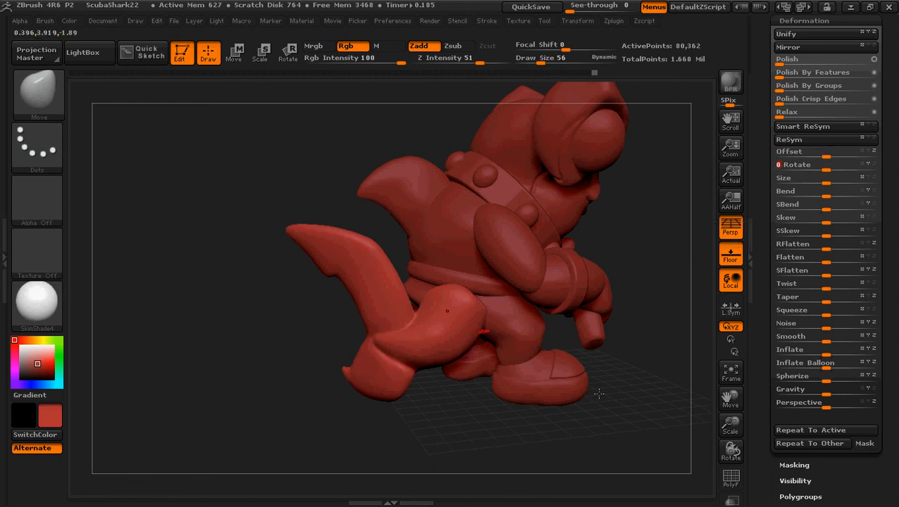
# Step: Offset the tail along the X axis back toward the body's midline, and adjust its Z offset slightly away from the body
pyautogui.moveTo(654, 374); pyautogui.dragTo(674, 374)
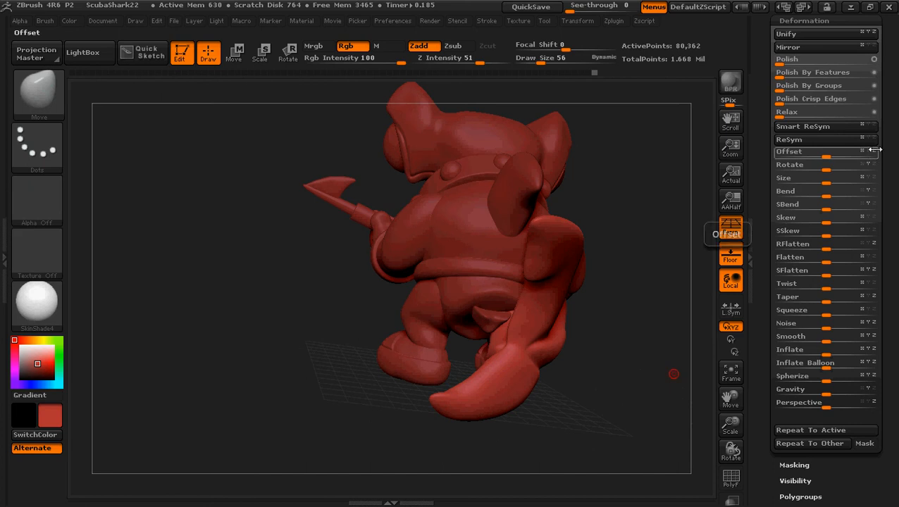
pyautogui.moveTo(823, 153); pyautogui.dragTo(785, 152)
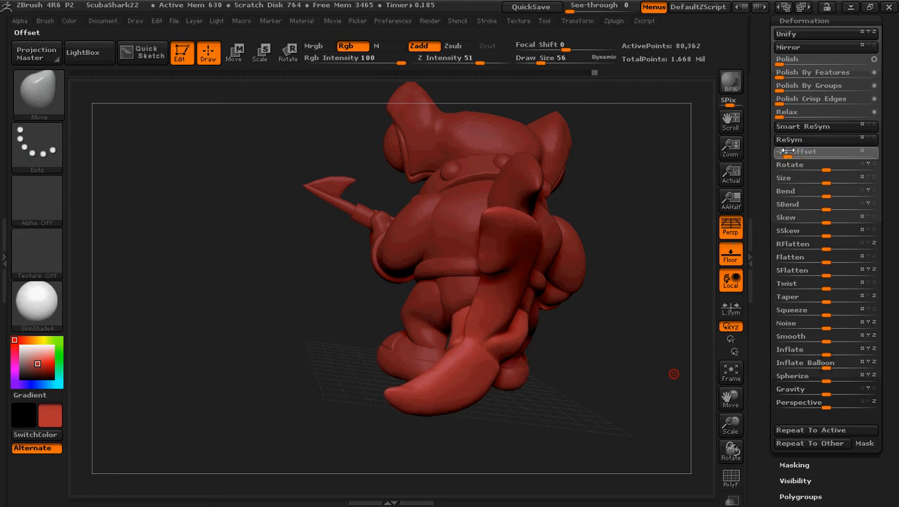
pyautogui.moveTo(543, 380); pyautogui.dragTo(508, 372)
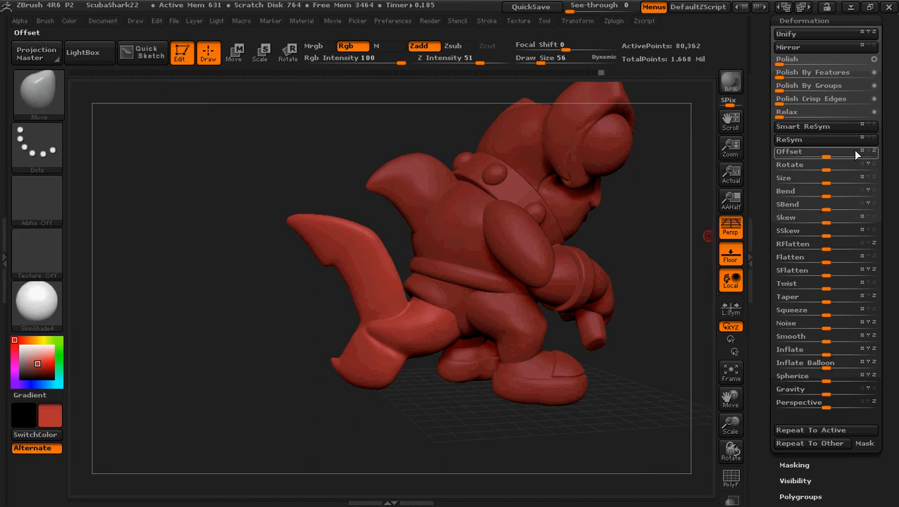
pyautogui.moveTo(854, 152); pyautogui.dragTo(809, 152)
pyautogui.moveTo(443, 433); pyautogui.dragTo(526, 440)
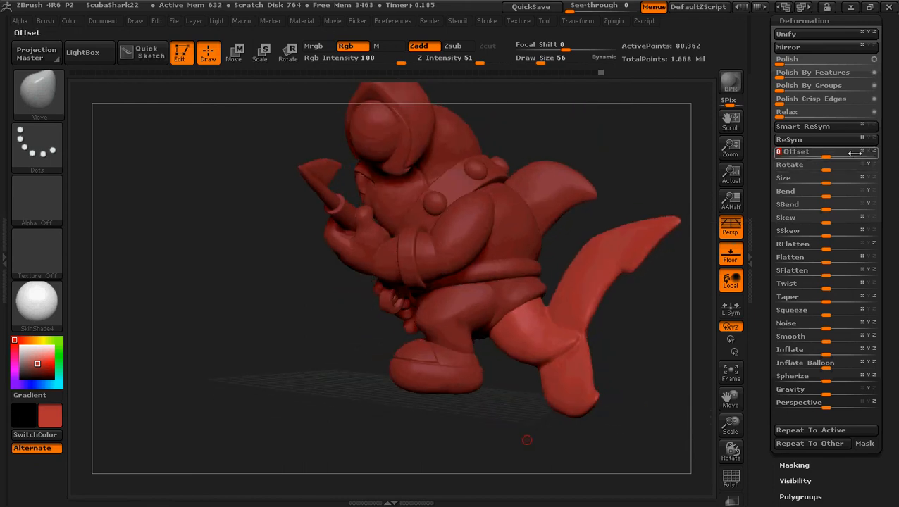
pyautogui.moveTo(832, 155); pyautogui.dragTo(815, 152)
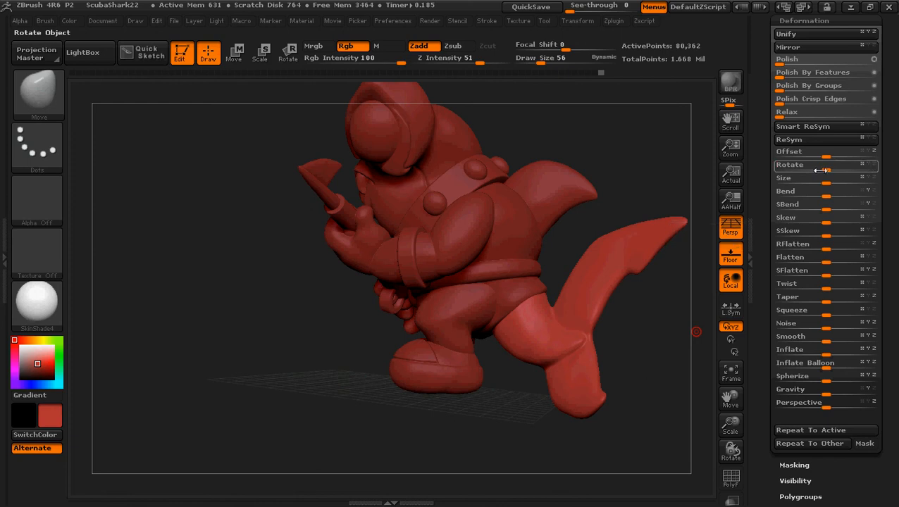
# Step: Try rotating the tail around the X axis, undo it, and draw a Transpose Rotate line from the tail's fin joint to the forearm
pyautogui.moveTo(815, 166); pyautogui.dragTo(840, 164)
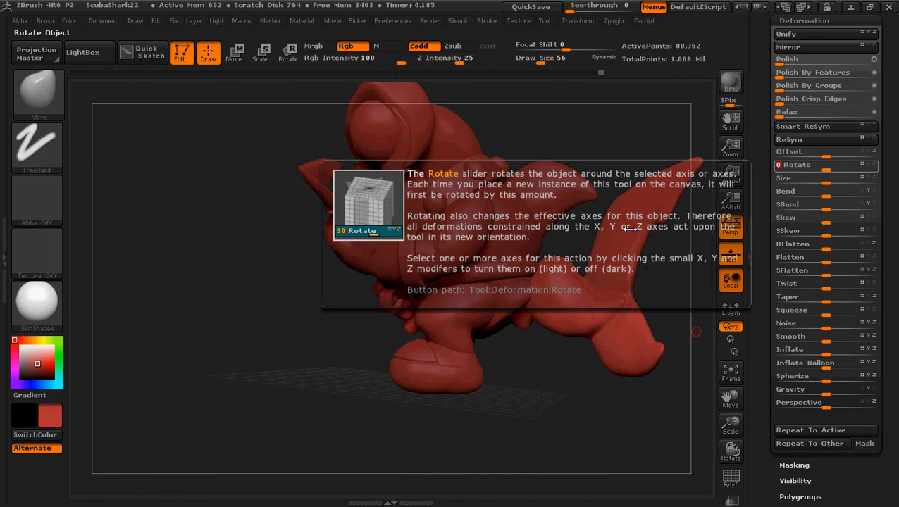
pyautogui.click(288, 52)
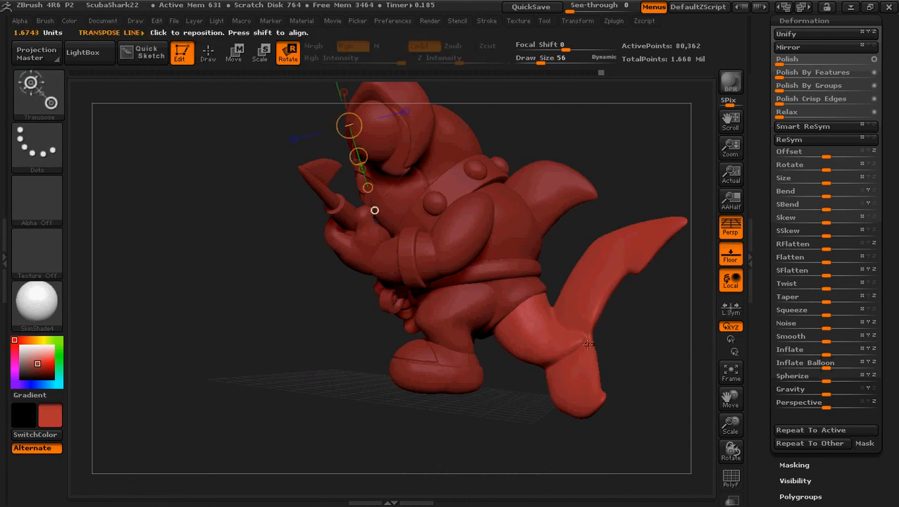
pyautogui.moveTo(589, 338); pyautogui.dragTo(397, 280)
# Step: Try rotating the tail slightly with the end of the Transpose line, and undo the rotation
pyautogui.moveTo(709, 414); pyautogui.dragTo(572, 363)
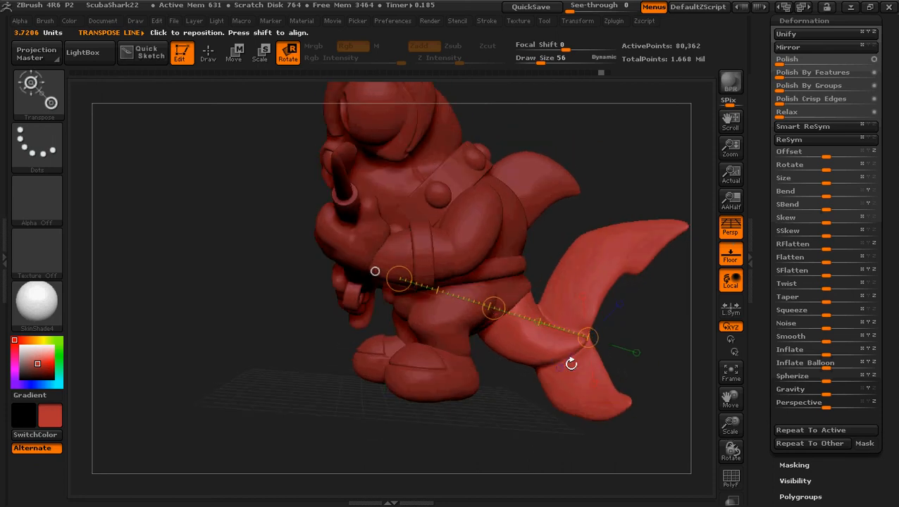
pyautogui.moveTo(399, 276); pyautogui.dragTo(384, 300)
pyautogui.moveTo(618, 310); pyautogui.dragTo(563, 290)
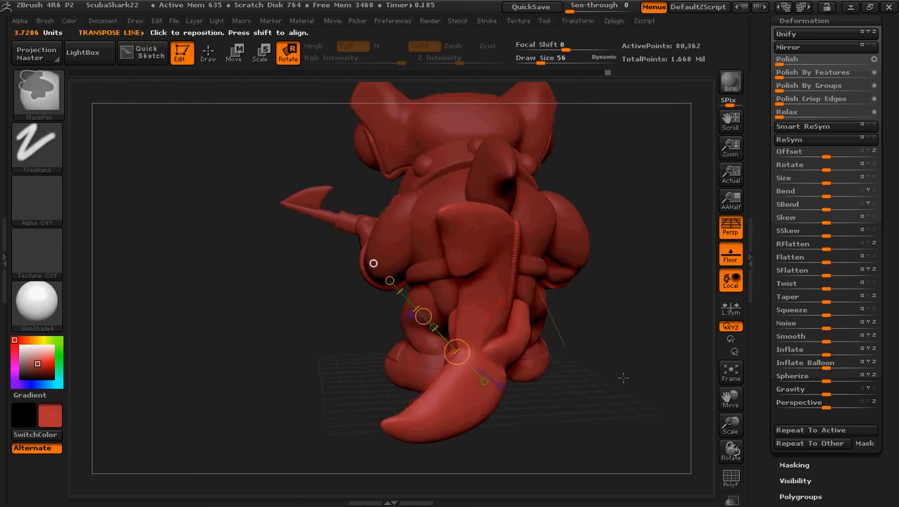
pyautogui.hotkey('ctrl', 'z')
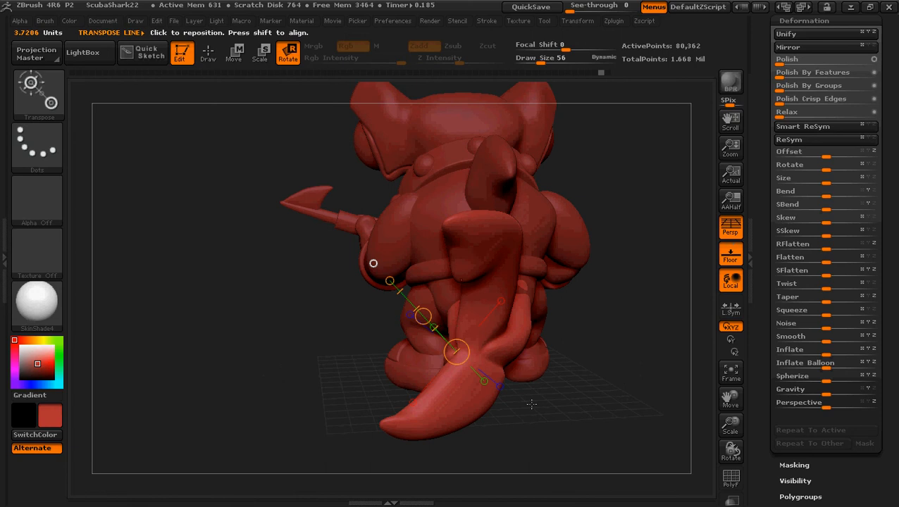
# Step: Rotate the tail slightly about its fin joint with Transpose Rotate, adjusting it from the side and from behind
pyautogui.moveTo(596, 412); pyautogui.dragTo(669, 413)
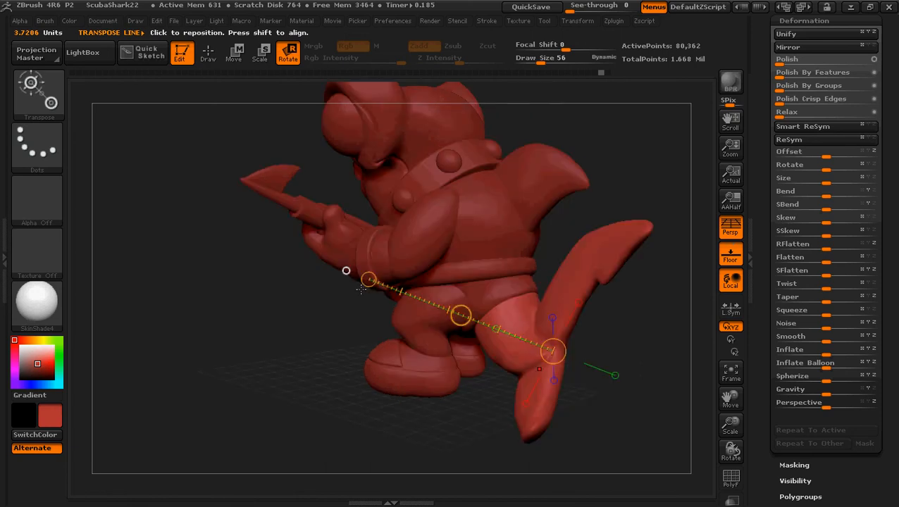
pyautogui.moveTo(333, 327); pyautogui.dragTo(348, 331)
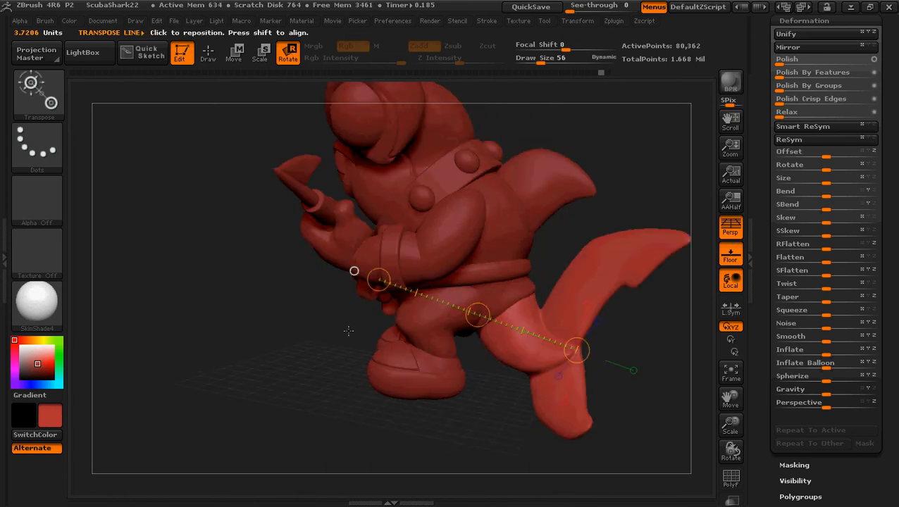
pyautogui.moveTo(378, 279); pyautogui.dragTo(362, 294)
pyautogui.moveTo(645, 337); pyautogui.dragTo(567, 347)
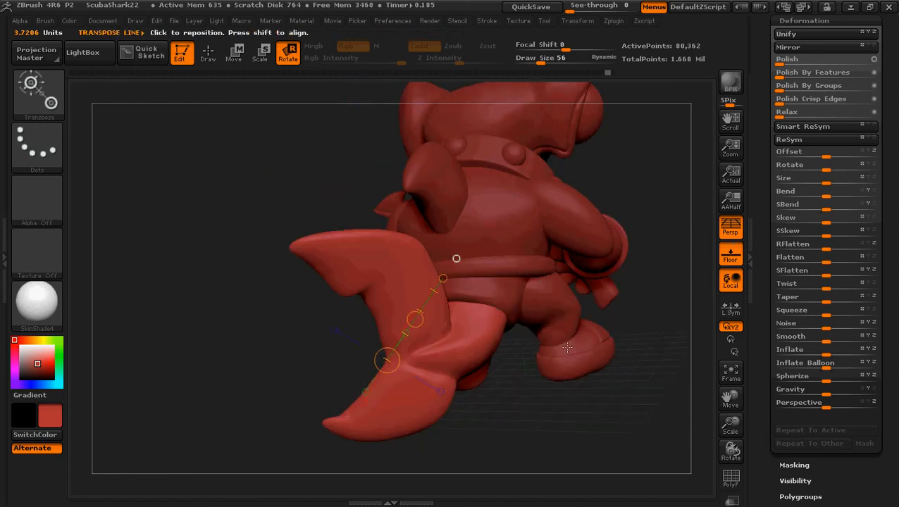
pyautogui.moveTo(443, 278); pyautogui.dragTo(431, 279)
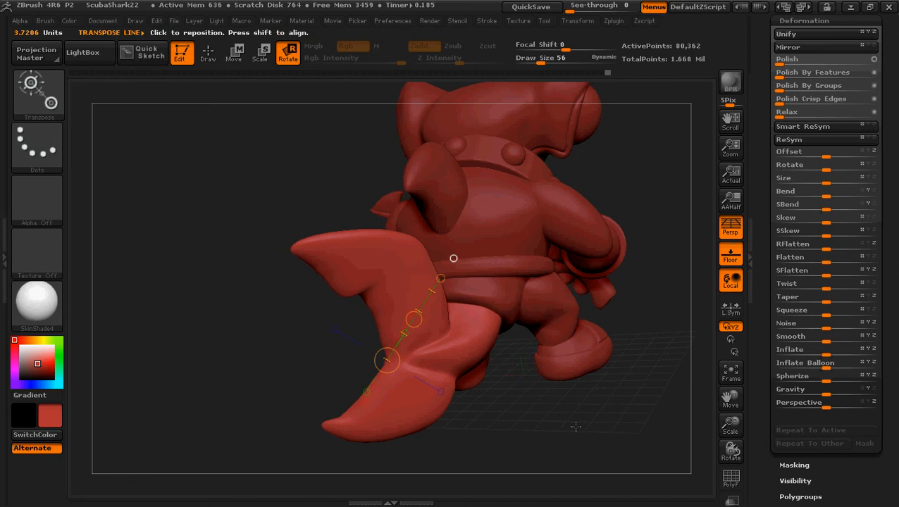
# Step: Shift the tail slightly away from the body and downward with Transpose Move
pyautogui.moveTo(572, 425); pyautogui.dragTo(620, 445)
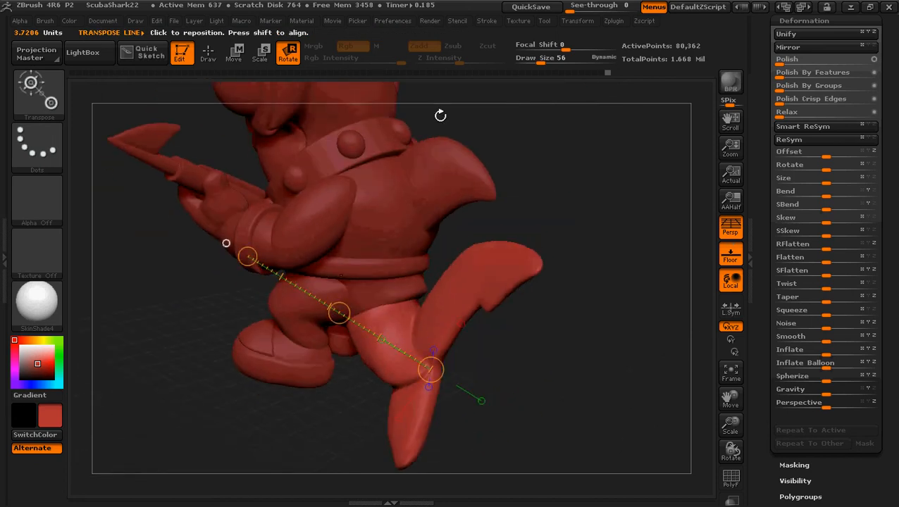
pyautogui.click(229, 54)
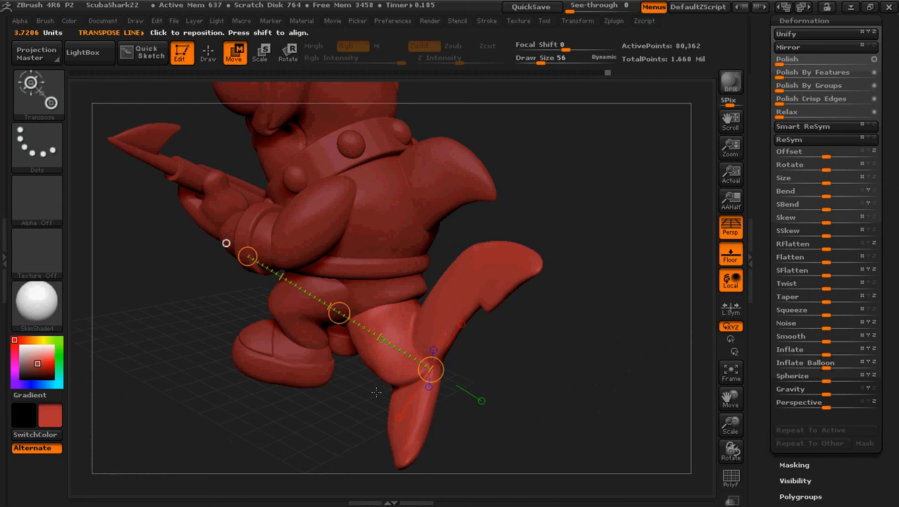
pyautogui.moveTo(339, 313); pyautogui.dragTo(349, 317)
pyautogui.moveTo(486, 400); pyautogui.dragTo(442, 343)
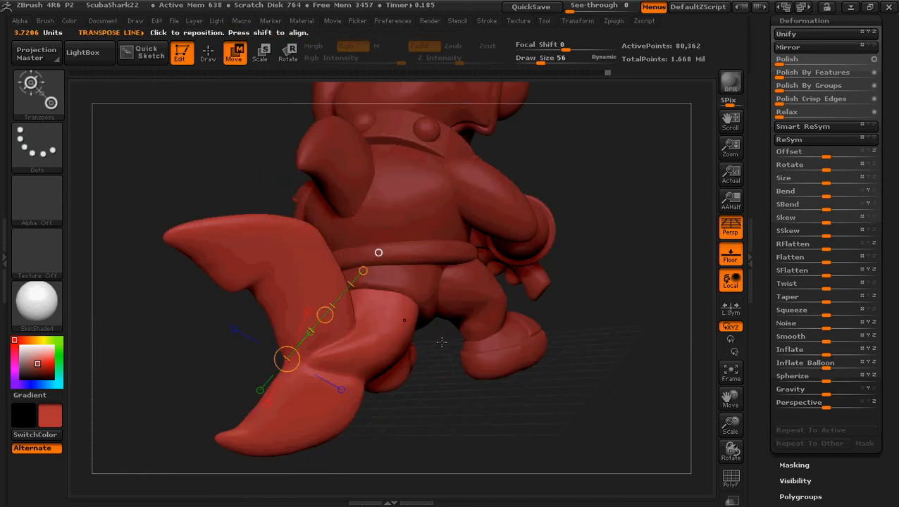
pyautogui.moveTo(326, 315); pyautogui.dragTo(323, 325)
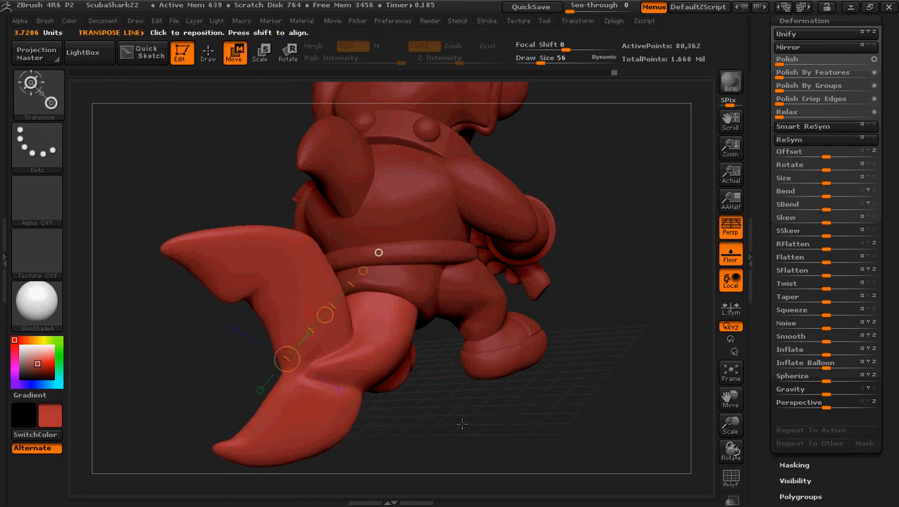
# Step: Redraw the Transpose line from the tail's fin joint to the hip, and try rotating the tail with it
pyautogui.moveTo(438, 395); pyautogui.dragTo(427, 389)
pyautogui.click(424, 388)
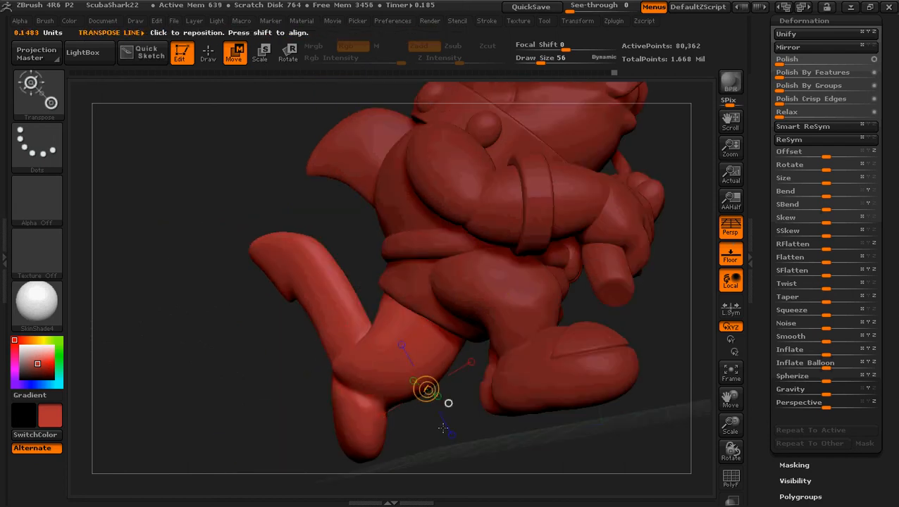
pyautogui.moveTo(421, 322); pyautogui.dragTo(336, 409)
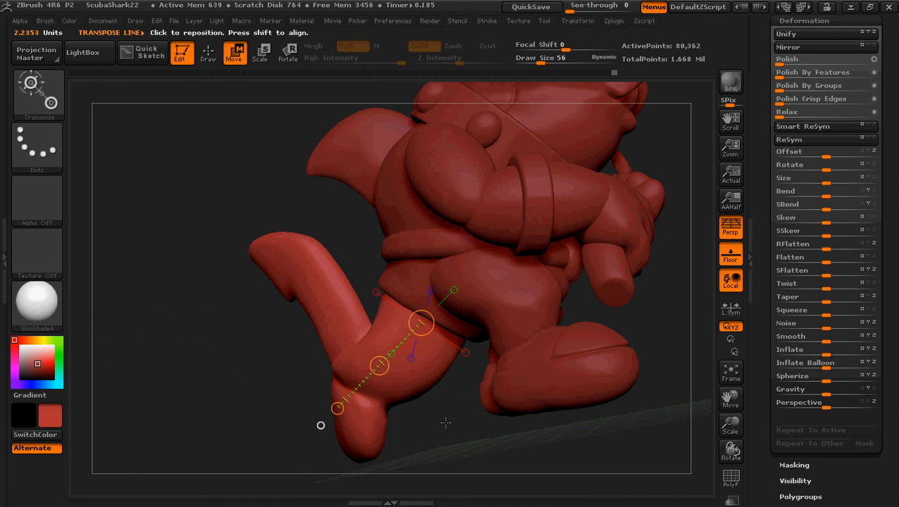
pyautogui.moveTo(468, 437); pyautogui.dragTo(456, 411)
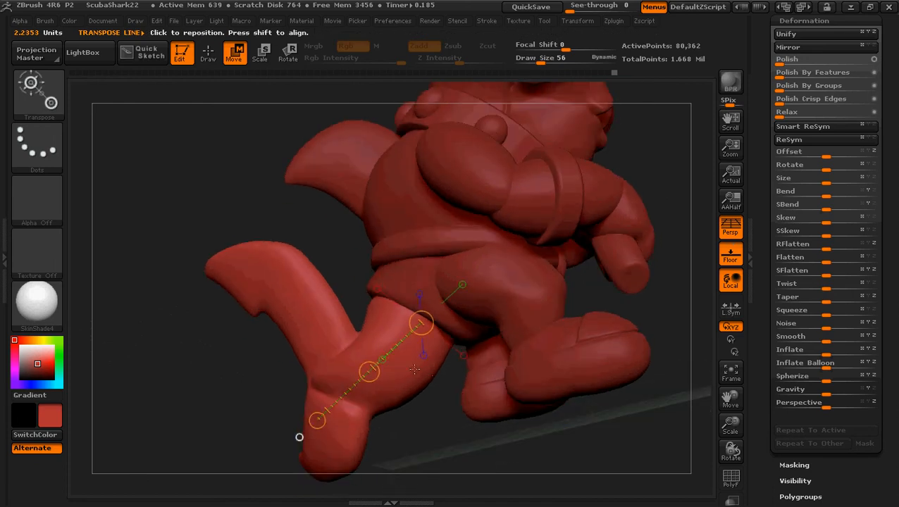
pyautogui.moveTo(314, 384)
pyautogui.mouseDown()
pyautogui.moveTo(453, 258)
pyautogui.moveTo(469, 259)
pyautogui.mouseUp()
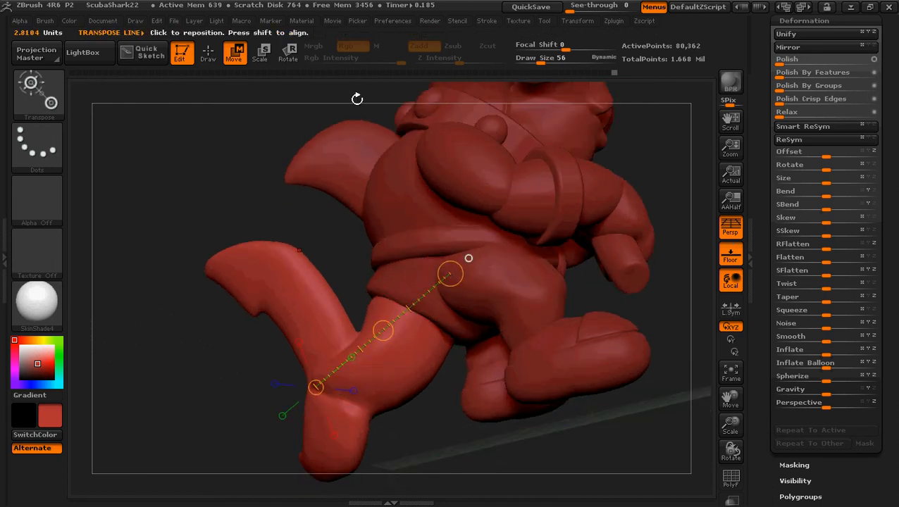
pyautogui.click(281, 54)
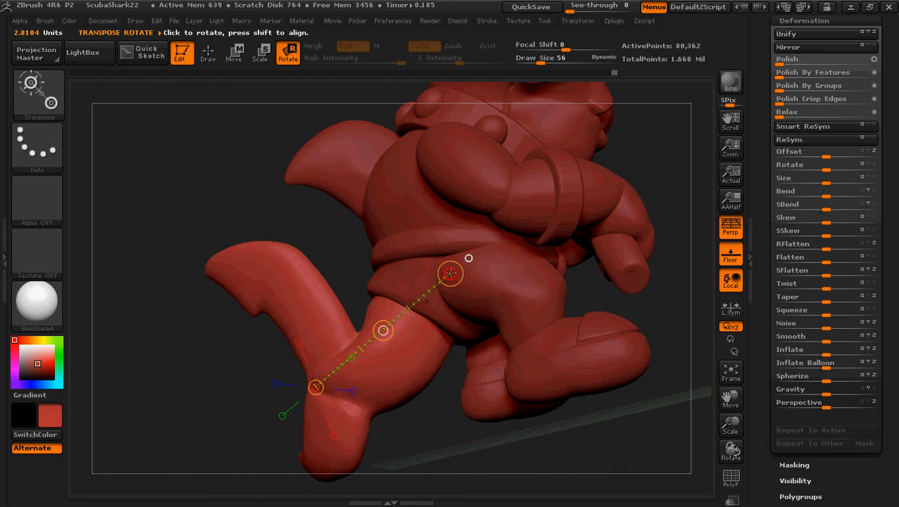
pyautogui.moveTo(451, 273); pyautogui.dragTo(456, 277)
# Step: Try shifting the tail slightly with Transpose Move, and undo both this move and the preceding rotation
pyautogui.moveTo(440, 436); pyautogui.dragTo(572, 300)
pyautogui.moveTo(507, 404); pyautogui.dragTo(375, 313)
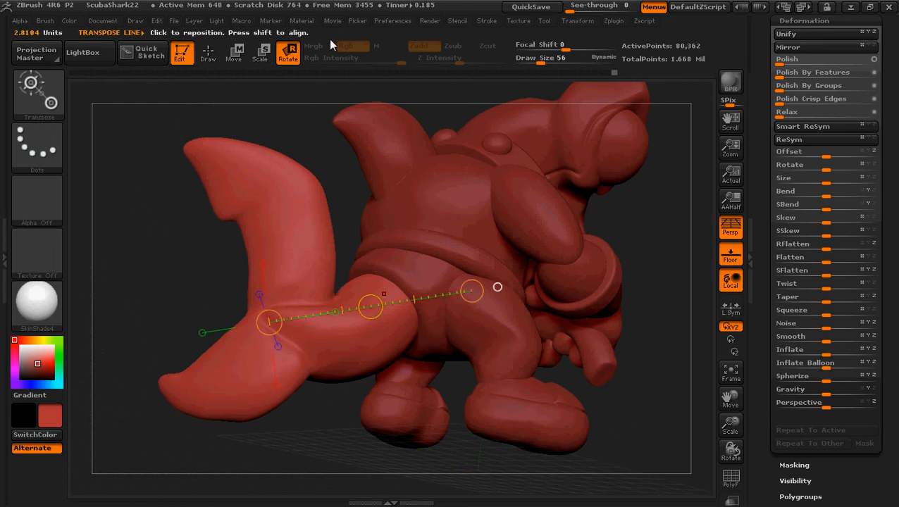
pyautogui.press('w')
pyautogui.moveTo(372, 308); pyautogui.dragTo(367, 306)
pyautogui.moveTo(370, 452)
pyautogui.mouseDown()
pyautogui.moveTo(463, 428)
pyautogui.moveTo(431, 435)
pyautogui.mouseUp()
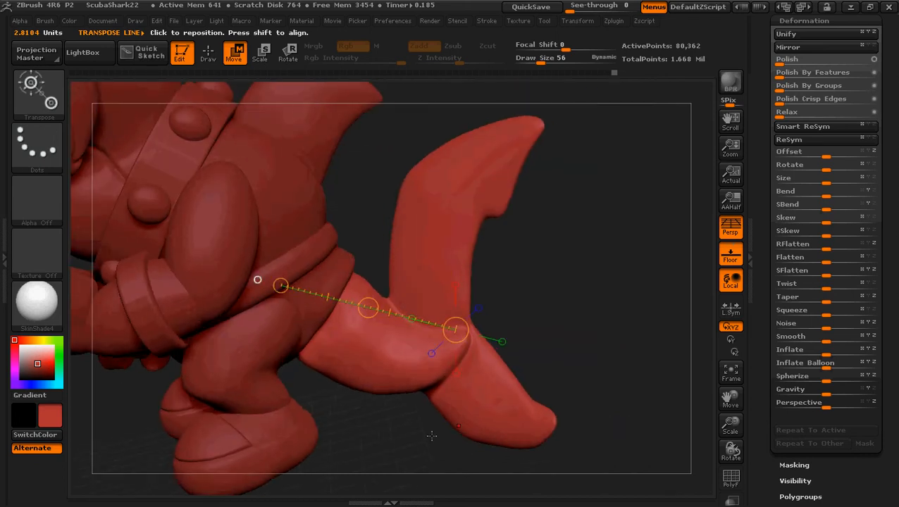
pyautogui.press('ctrl')
pyautogui.keyDown('ctrl'); pyautogui.moveTo(347, 376); pyautogui.dragTo(409, 391, button='right'); pyautogui.keyUp('ctrl')
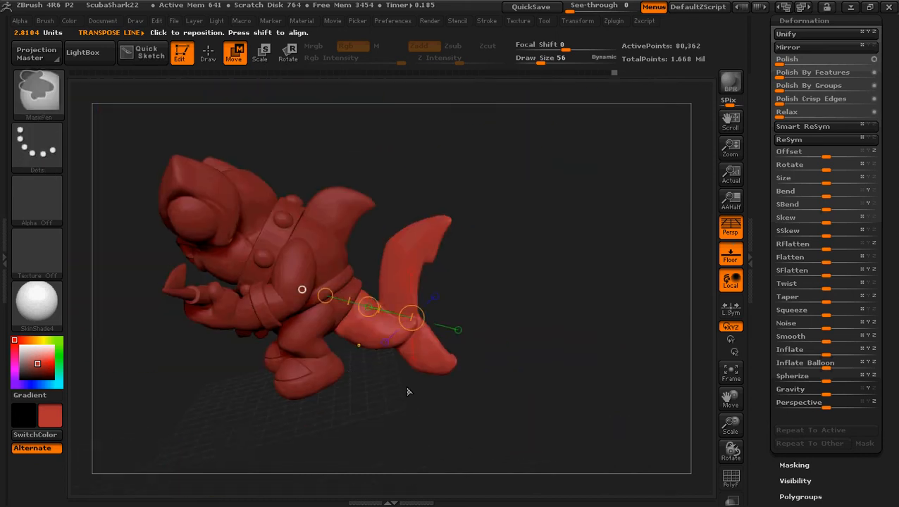
pyautogui.moveTo(405, 397)
pyautogui.mouseDown()
pyautogui.moveTo(461, 382)
pyautogui.moveTo(444, 386)
pyautogui.moveTo(473, 360)
pyautogui.moveTo(445, 382)
pyautogui.mouseUp()
pyautogui.moveTo(504, 361)
pyautogui.mouseDown()
pyautogui.moveTo(337, 381)
pyautogui.moveTo(427, 375)
pyautogui.moveTo(433, 386)
pyautogui.moveTo(423, 323)
pyautogui.moveTo(440, 255)
pyautogui.moveTo(449, 254)
pyautogui.moveTo(407, 377)
pyautogui.moveTo(487, 360)
pyautogui.moveTo(459, 359)
pyautogui.moveTo(493, 373)
pyautogui.mouseUp()
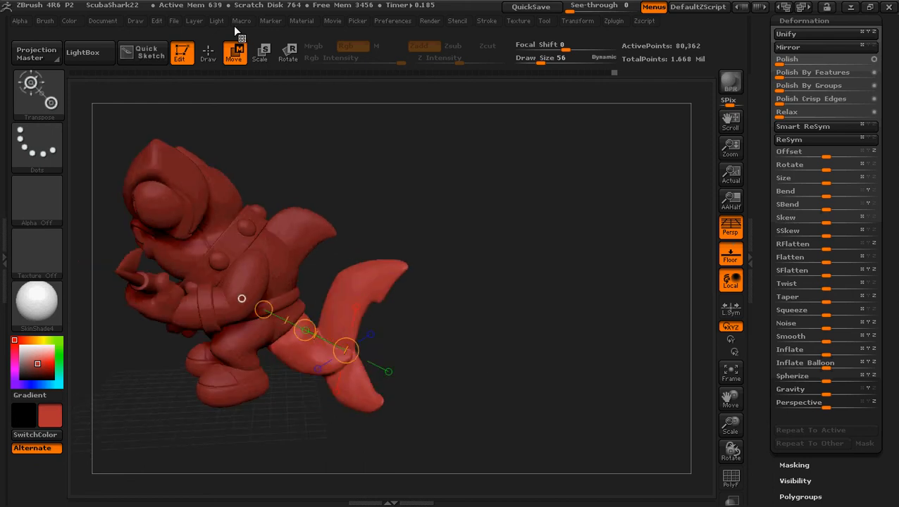
# Step: Return to Draw mode with the Move brush and enlarge its draw size to 600
pyautogui.click(208, 53)
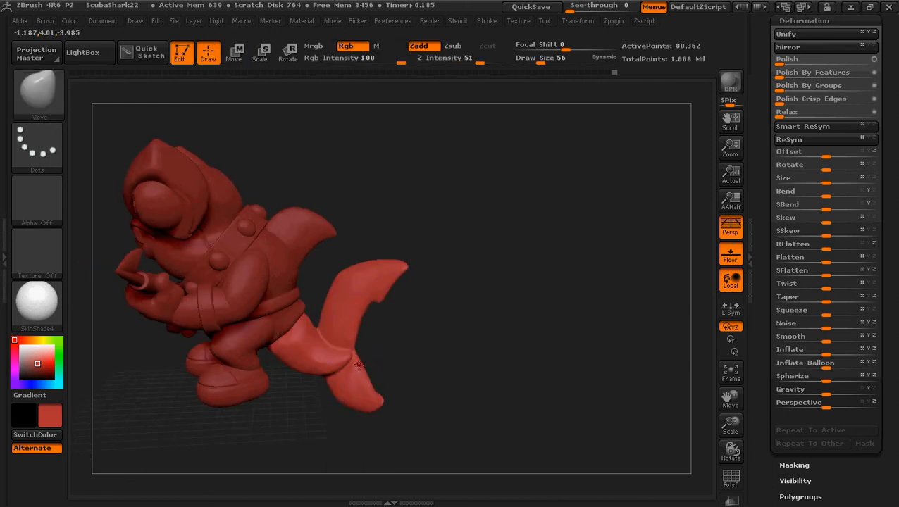
pyautogui.press(']')
pyautogui.press(']')
pyautogui.press(']')
pyautogui.press(']')
pyautogui.press(']')
pyautogui.press(']')
pyautogui.press(']')
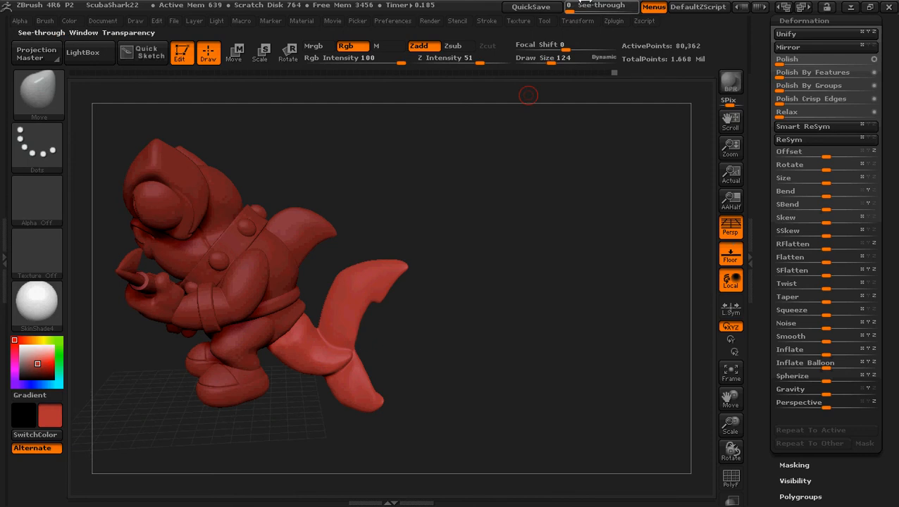
pyautogui.press(']')
pyautogui.press(']')
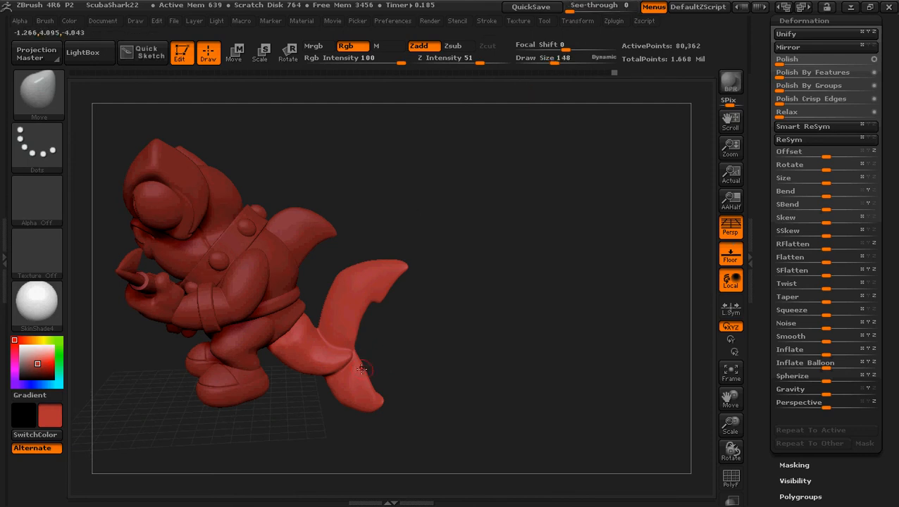
pyautogui.press(']')
pyautogui.press(']')
pyautogui.press(']')
pyautogui.press(']')
pyautogui.press(']')
# Step: Reshape the tail fin with the Move brush, nudging the tip of its lower lobe slightly upward
pyautogui.moveTo(433, 355)
pyautogui.mouseDown()
pyautogui.moveTo(407, 354)
pyautogui.moveTo(462, 350)
pyautogui.moveTo(447, 351)
pyautogui.mouseUp()
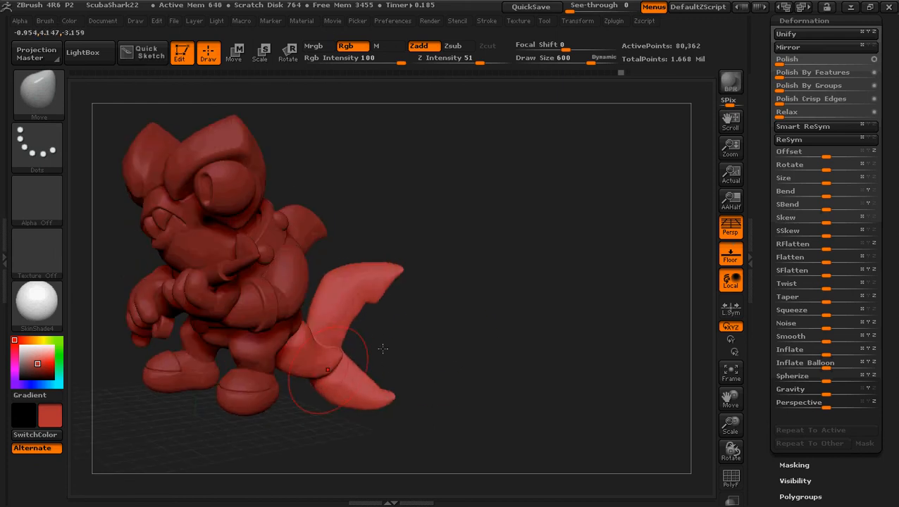
pyautogui.moveTo(378, 335)
pyautogui.mouseDown()
pyautogui.moveTo(370, 344)
pyautogui.moveTo(391, 348)
pyautogui.mouseUp()
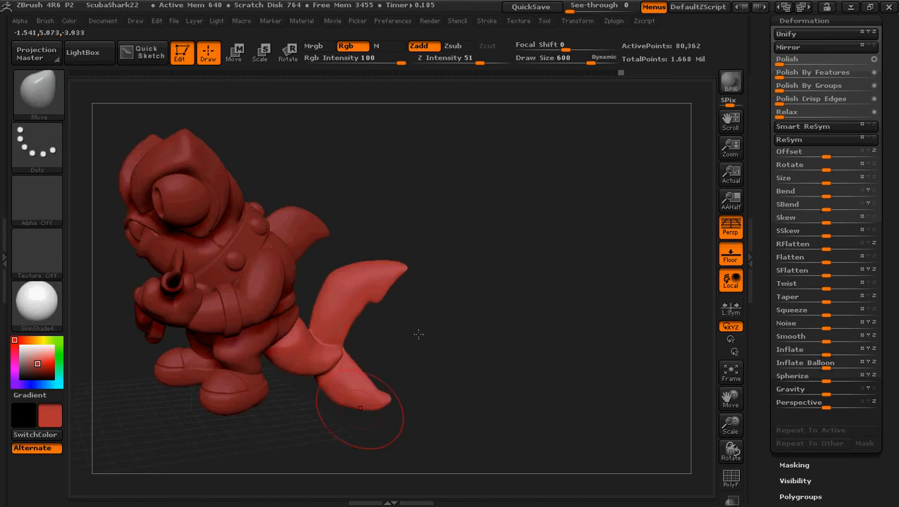
pyautogui.moveTo(415, 335); pyautogui.dragTo(393, 338)
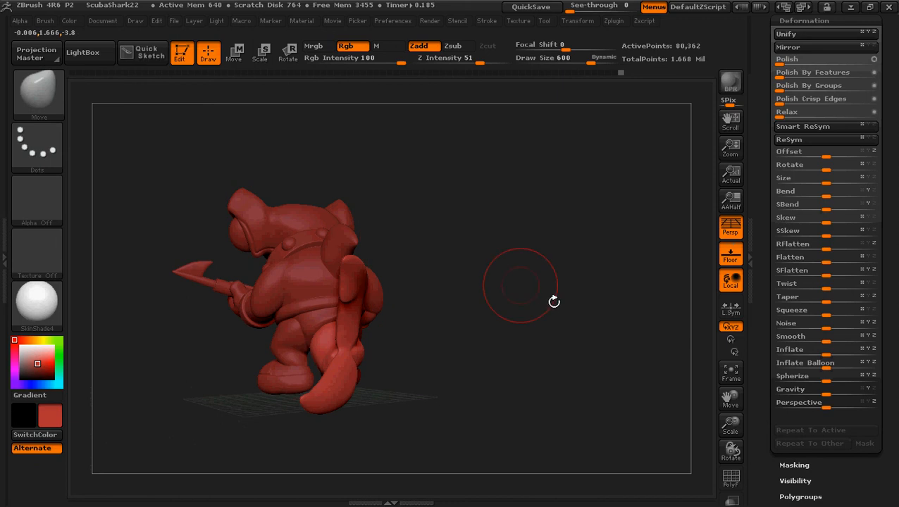
pyautogui.moveTo(554, 306); pyautogui.dragTo(556, 307)
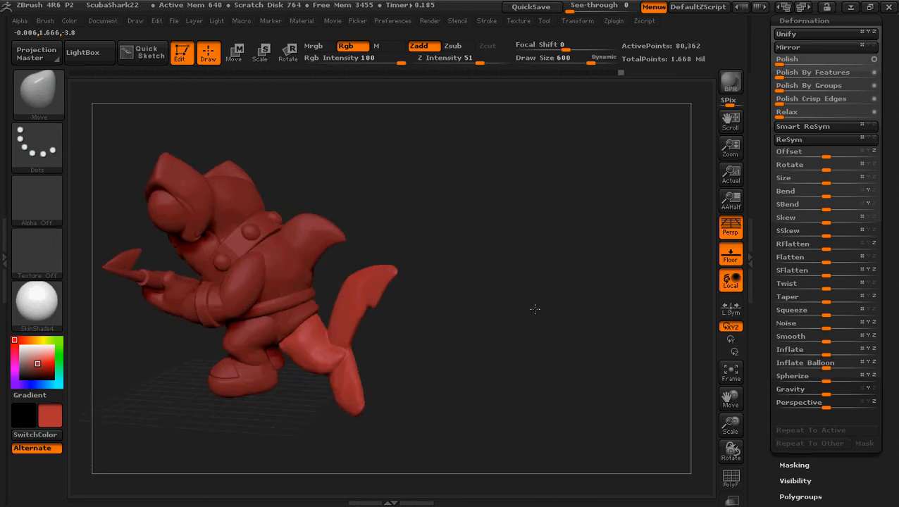
pyautogui.moveTo(386, 385); pyautogui.dragTo(308, 412)
pyautogui.moveTo(430, 404)
pyautogui.mouseDown()
pyautogui.moveTo(473, 415)
pyautogui.moveTo(483, 402)
pyautogui.mouseUp()
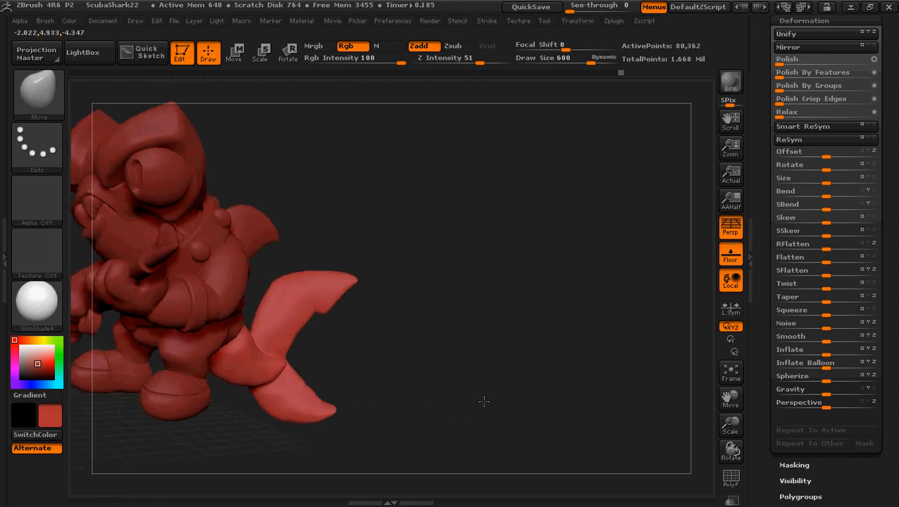
pyautogui.moveTo(317, 415); pyautogui.dragTo(313, 406)
pyautogui.moveTo(419, 403)
pyautogui.mouseDown()
pyautogui.moveTo(338, 408)
pyautogui.moveTo(415, 411)
pyautogui.mouseUp()
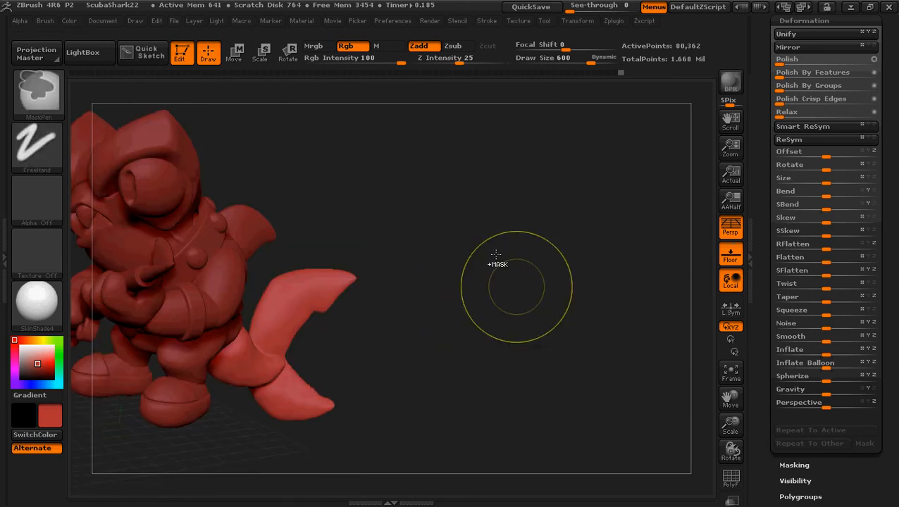
pyautogui.keyDown('ctrl'); pyautogui.moveTo(495, 254); pyautogui.dragTo(482, 242, button='right'); pyautogui.keyUp('ctrl')
pyautogui.keyDown('alt'); pyautogui.moveTo(349, 232); pyautogui.dragTo(430, 232, button='right'); pyautogui.keyUp('alt')
pyautogui.press('f')
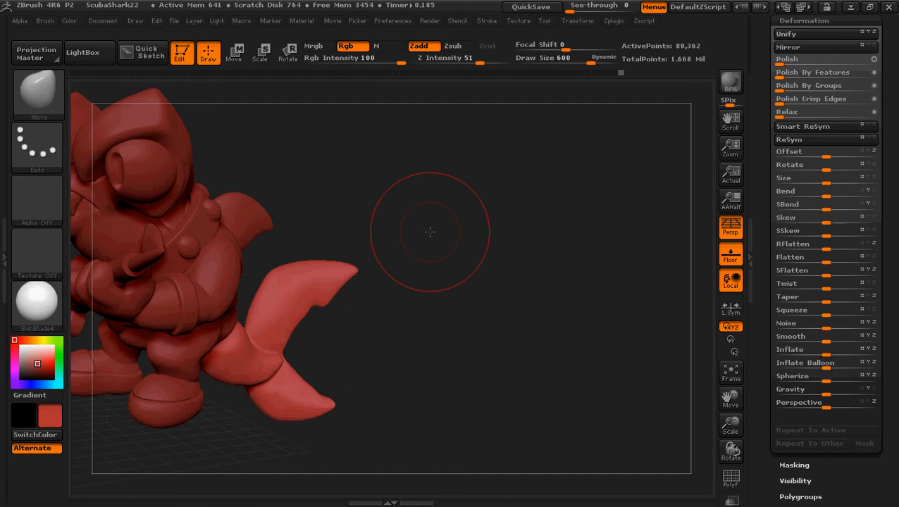